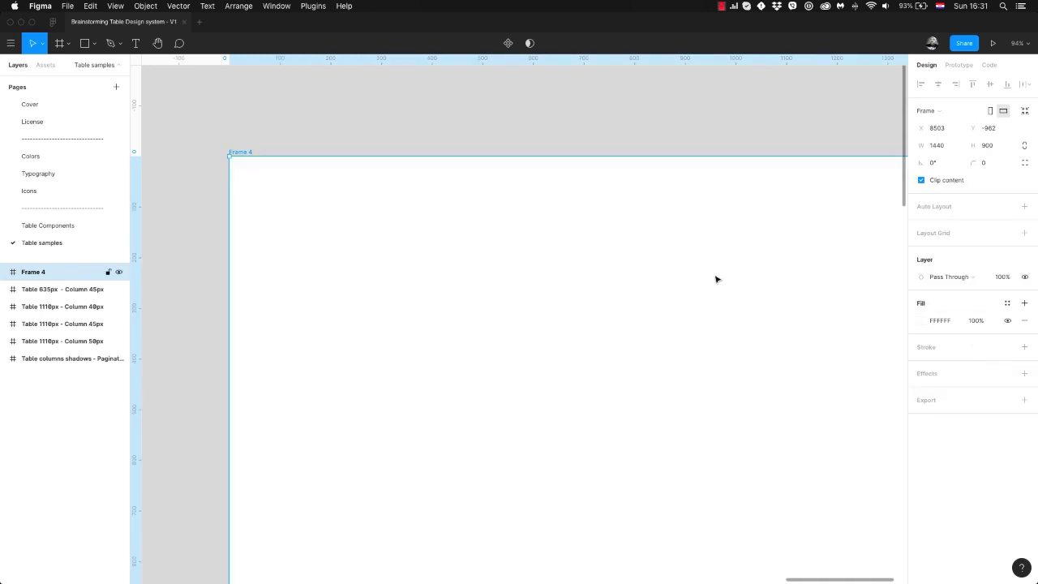
Apply the Desktop 1440 - 12 Column layout grid style to Frame 4.
key("shift+2")
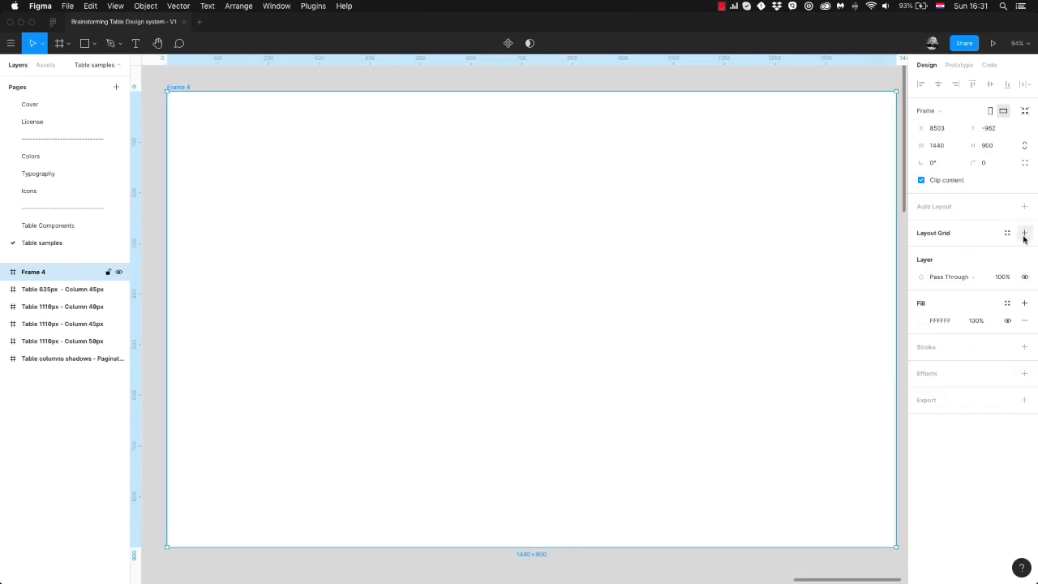
left_click(1024, 234)
left_click(968, 273)
Place a Cell height 45px table column component in Frame 4 at X 165, Y 50, on the first grid column's edge.
left_click(45, 65)
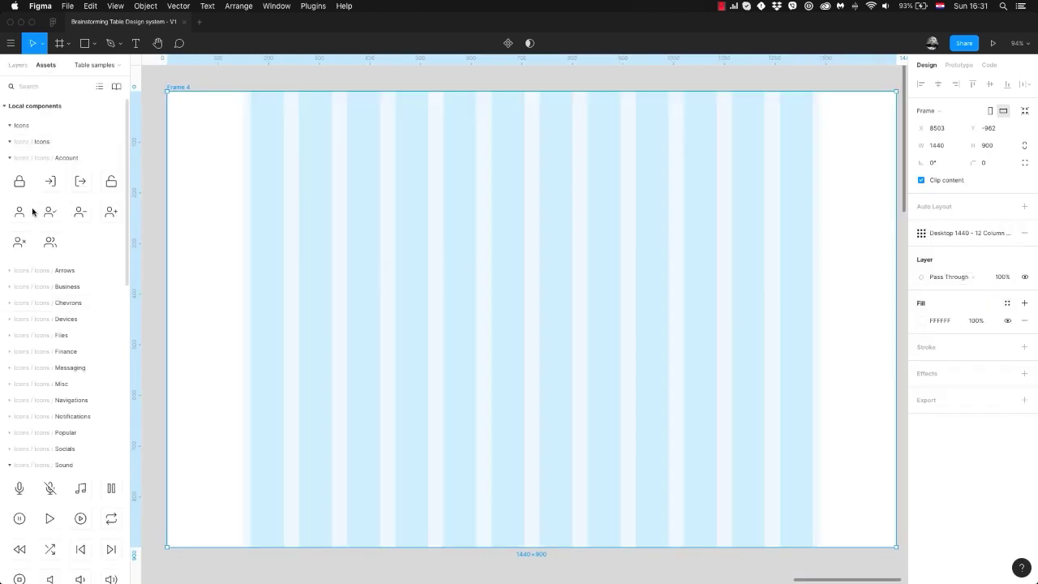
left_click(10, 126)
key("Escape")
left_click(10, 143)
left_click(10, 143)
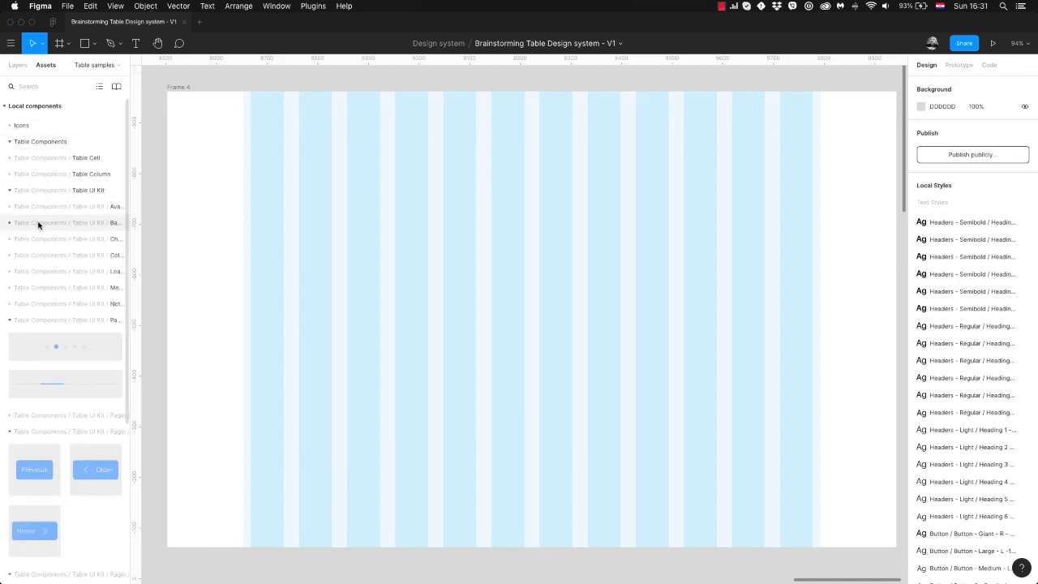
left_click(10, 175)
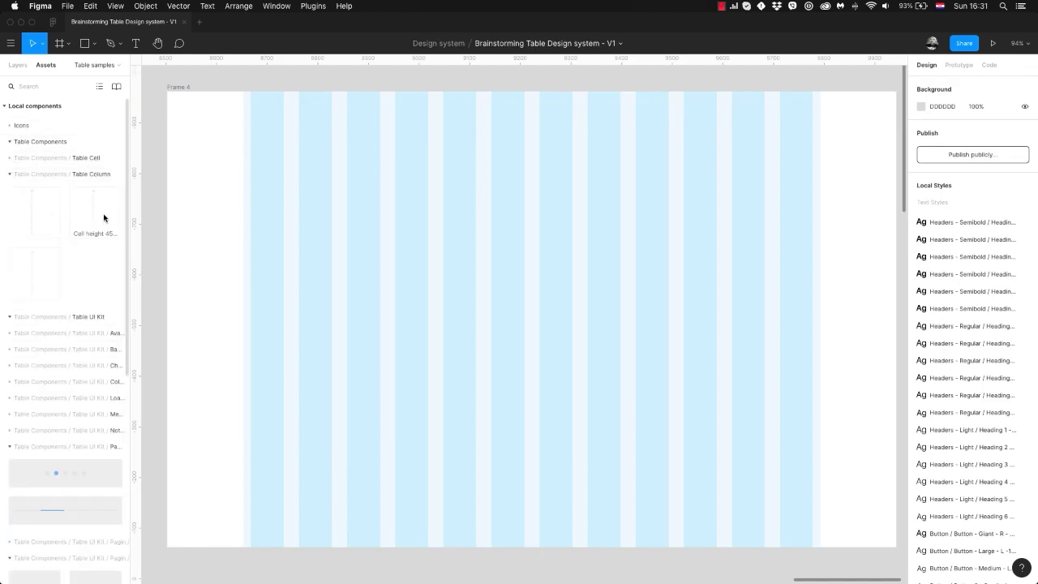
left_click_drag(252, 232, 302, 163)
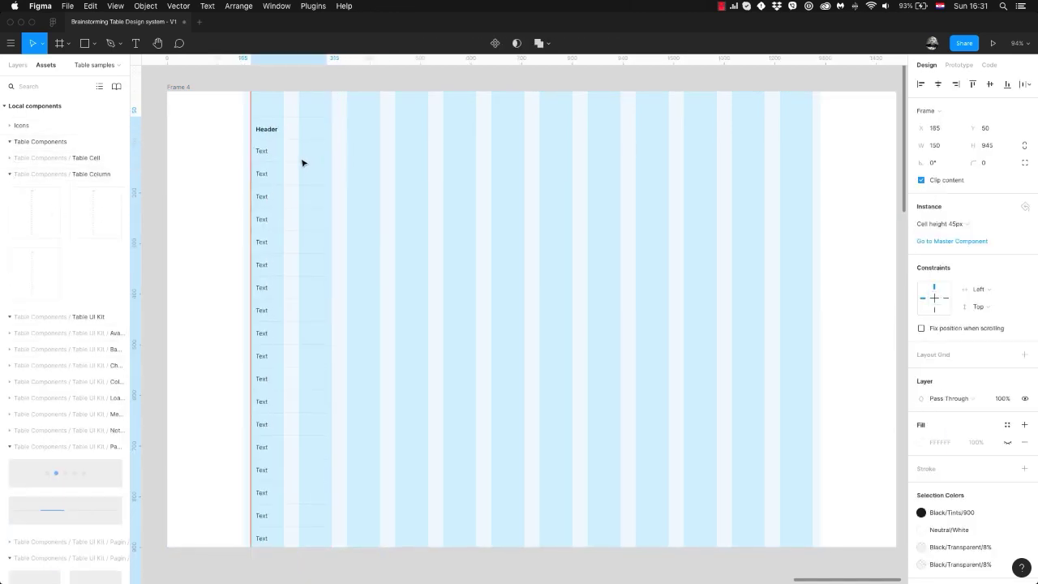
Shorten the table column to a height of 405 so it ends at the eighth text row.
scroll(305, 441, "down", 4)
left_click_drag(297, 447, 298, 180)
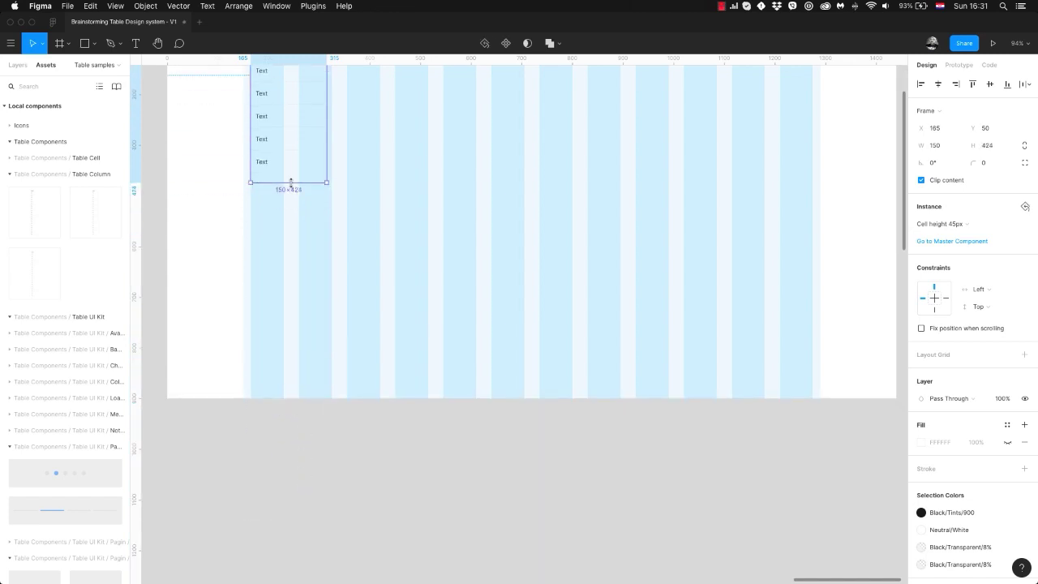
scroll(304, 215, "up", 6)
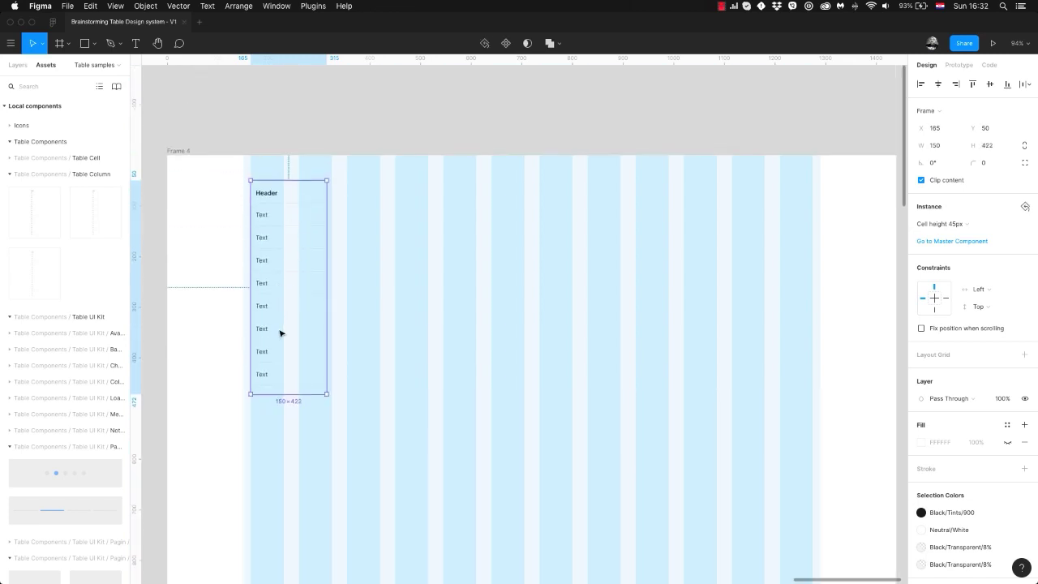
left_click_drag(292, 393, 290, 384)
scroll(280, 380, "up", 10)
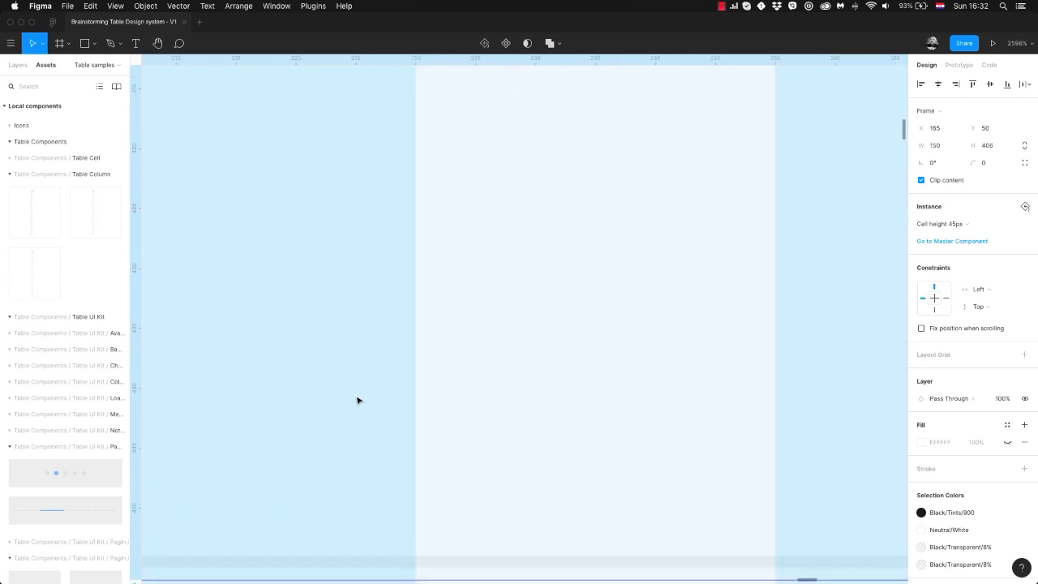
scroll(357, 399, "down", 3)
left_click_drag(430, 443, 422, 344)
left_click_drag(437, 383, 435, 375)
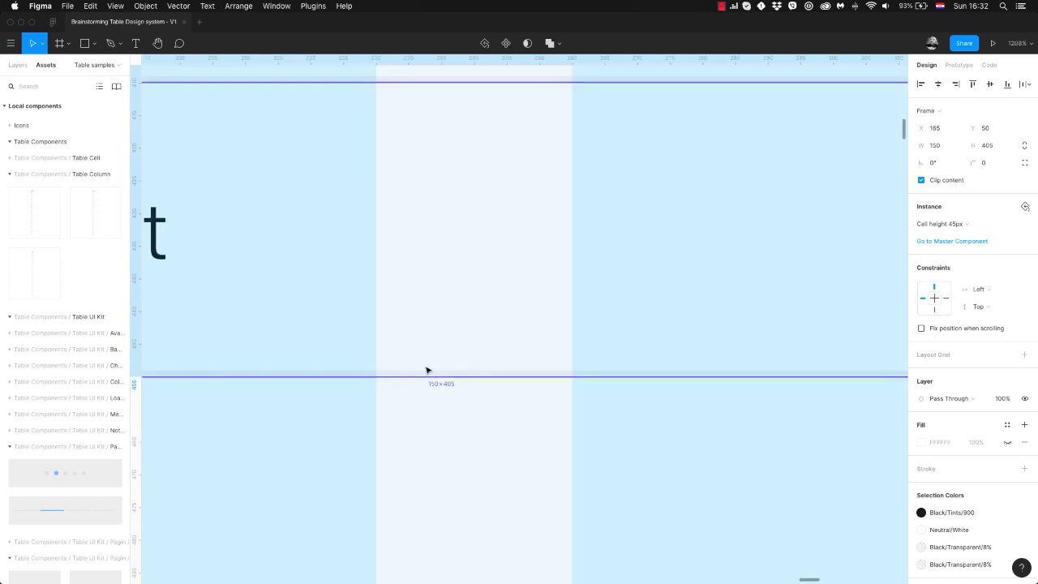
scroll(427, 368, "down", 10)
left_click_drag(426, 250, 393, 311)
Try hiding the third and fourth column border layers inside the table column.
left_click(19, 66)
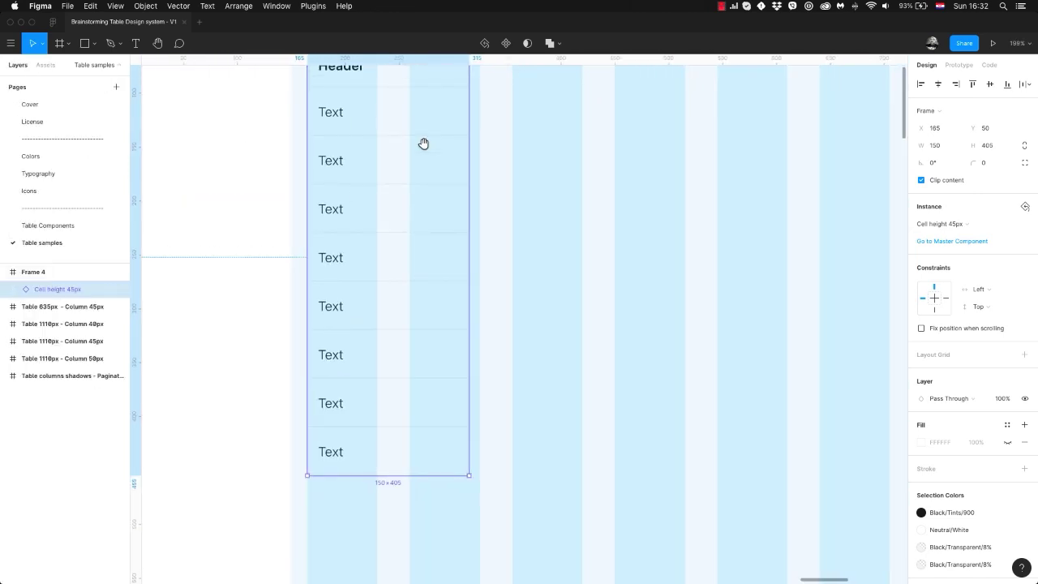
left_click_drag(425, 144, 373, 211)
left_click(14, 290)
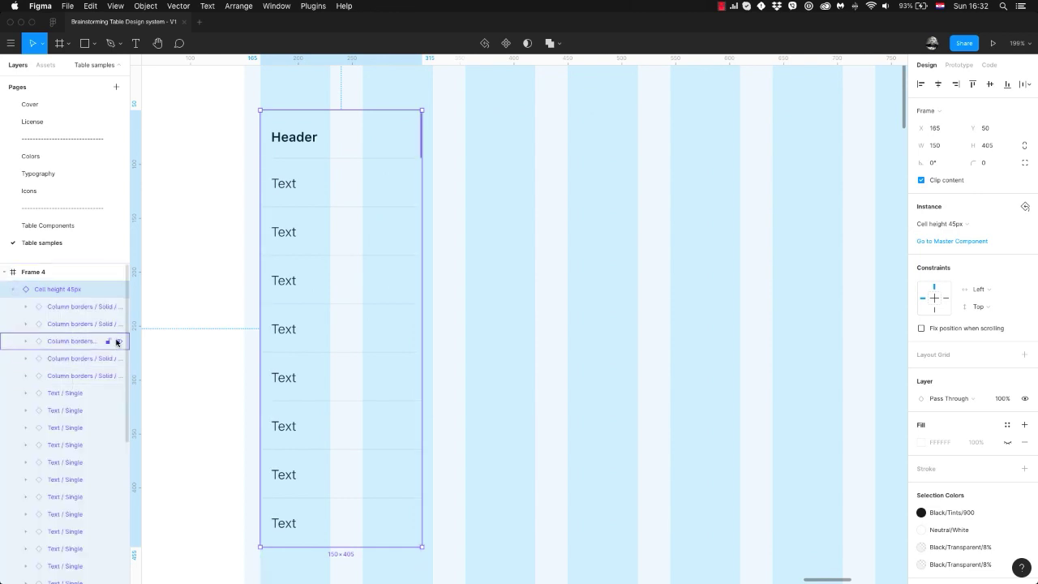
left_click(119, 342)
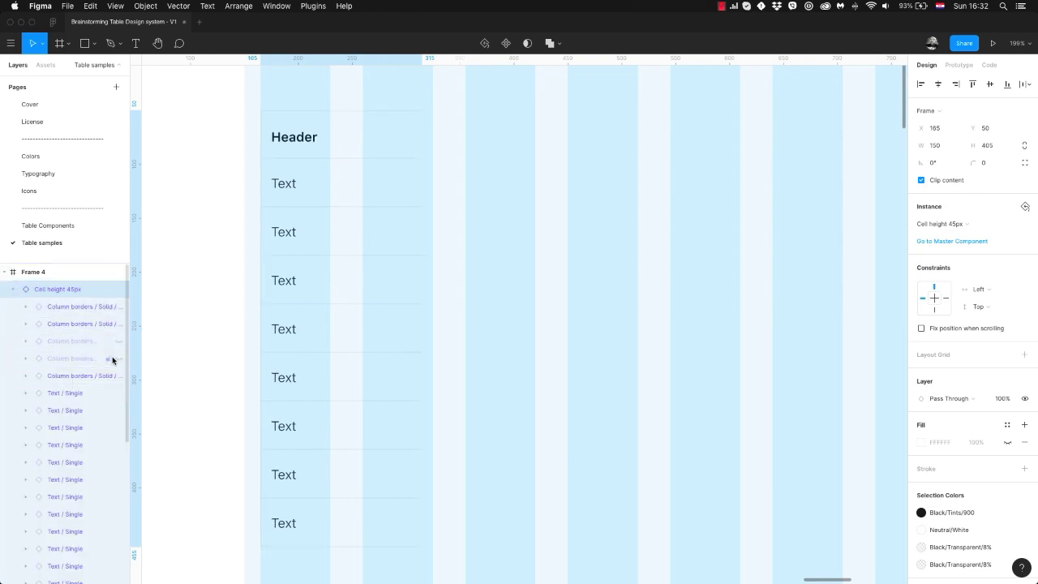
left_click(487, 211)
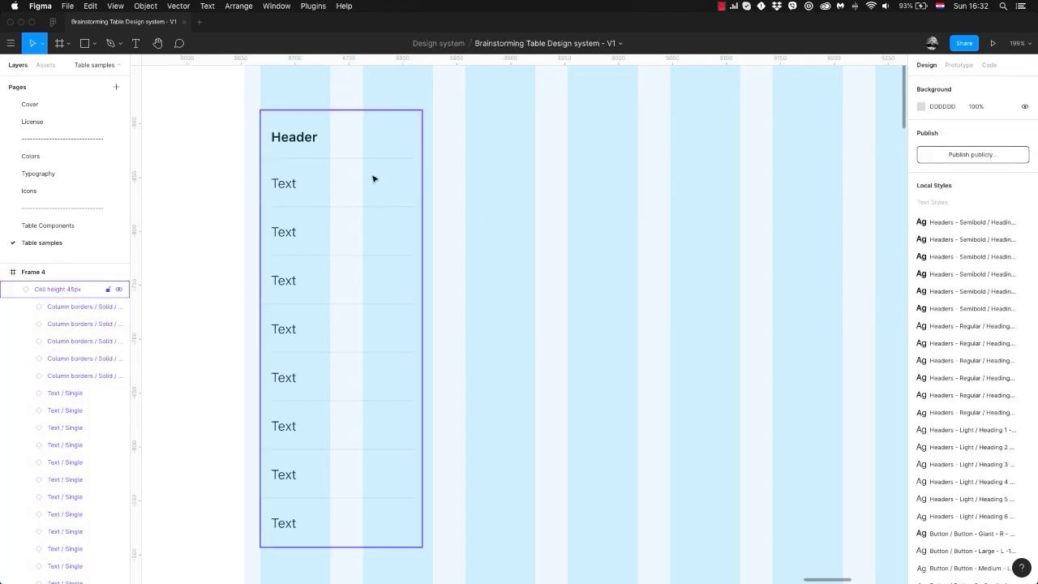
Duplicate the table column side by side to the right until there are seven adjoining columns.
left_click(340, 202)
left_click_drag(340, 202, 503, 212)
key("super+d")
key("super+d")
key("super+d")
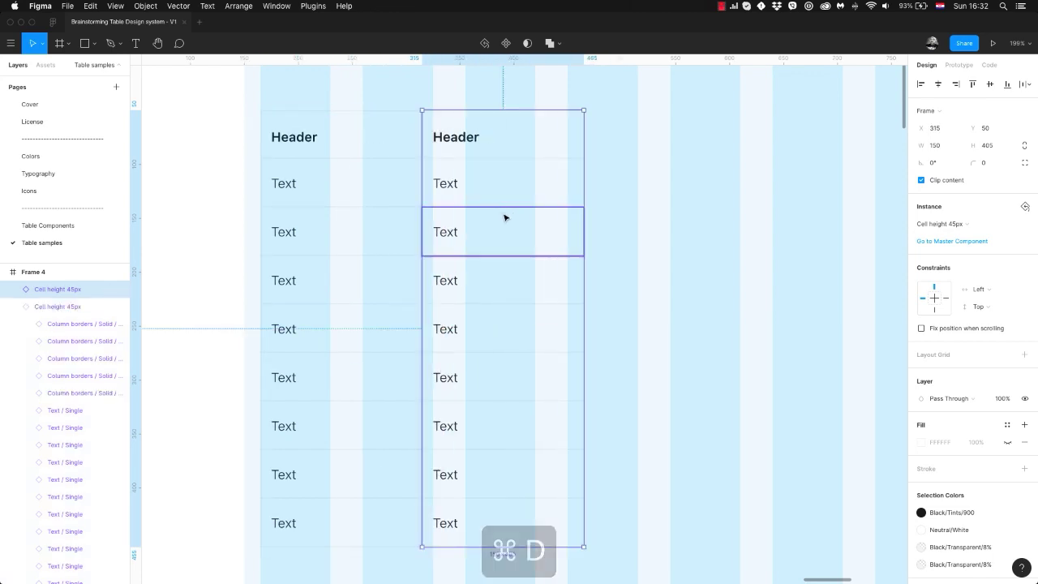
key("super+d")
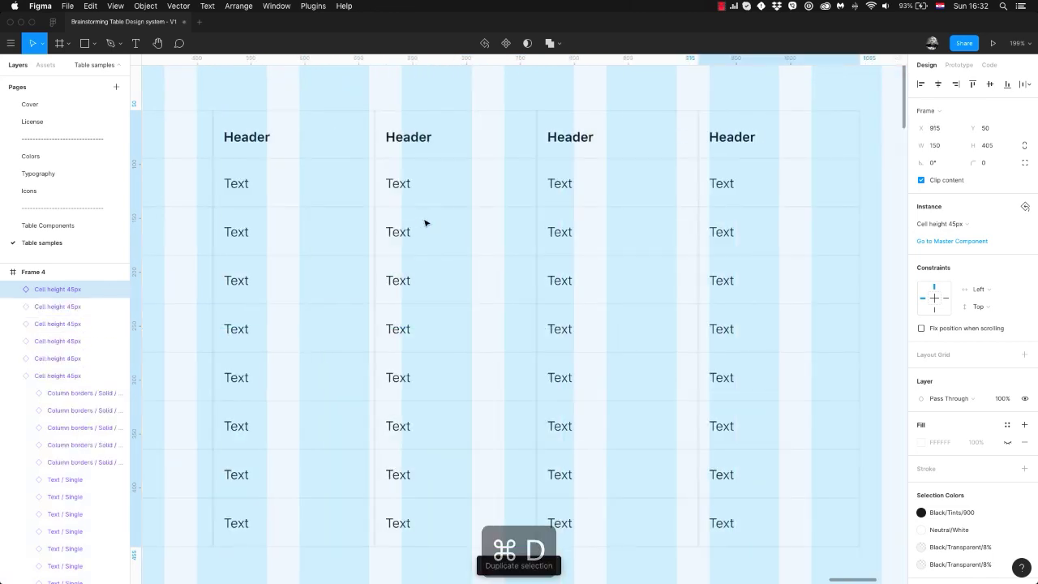
key("super+d")
Wrap all seven table columns in one auto layout frame.
scroll(476, 217, "down", 3)
scroll(476, 217, "down", 2)
scroll(766, 152, "left", 3)
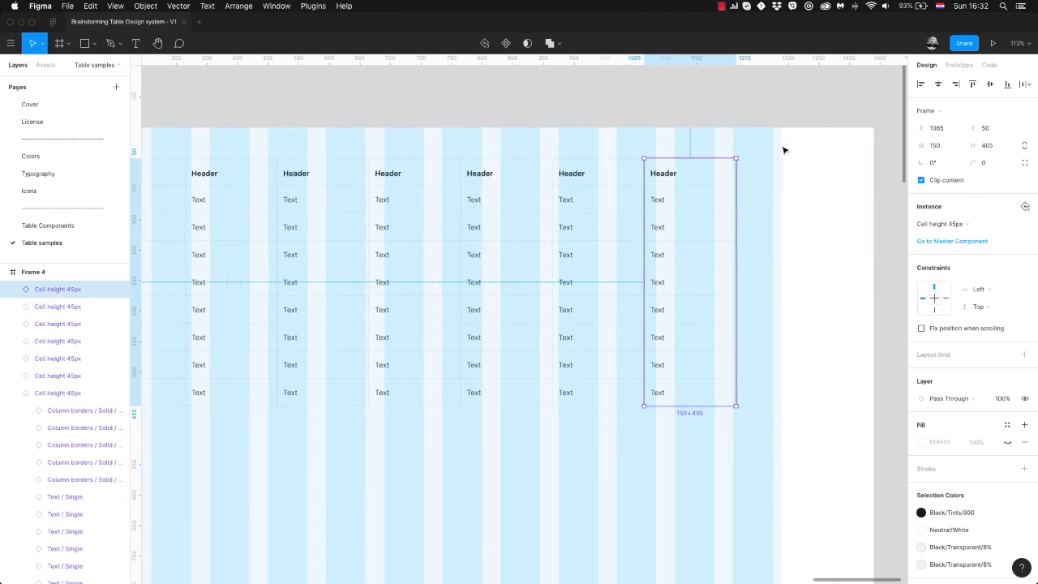
left_click_drag(867, 115, 174, 449)
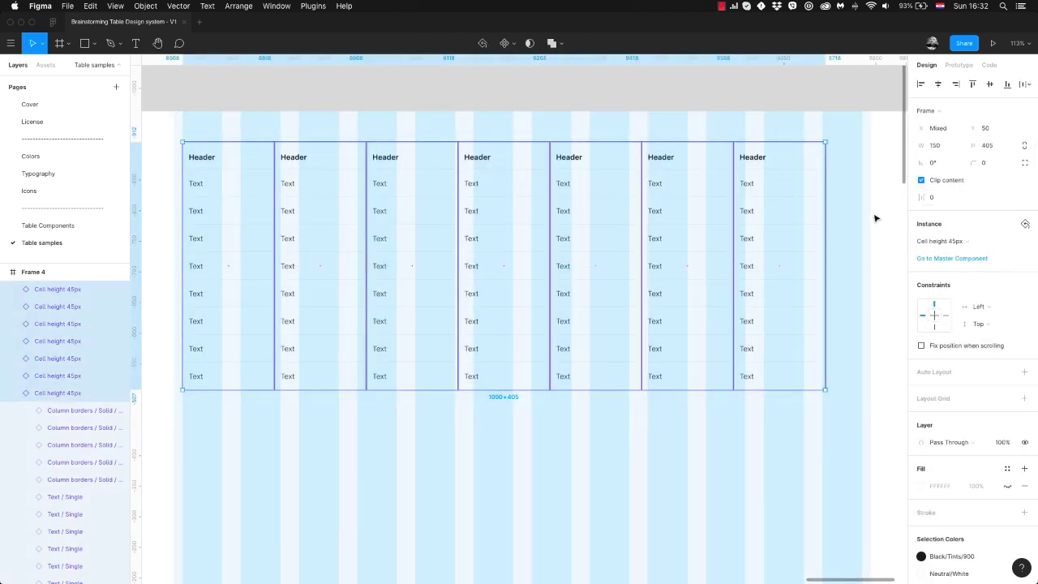
key("shift+a")
Hide the third and fourth column border layers in the first and second table columns.
left_click(248, 195)
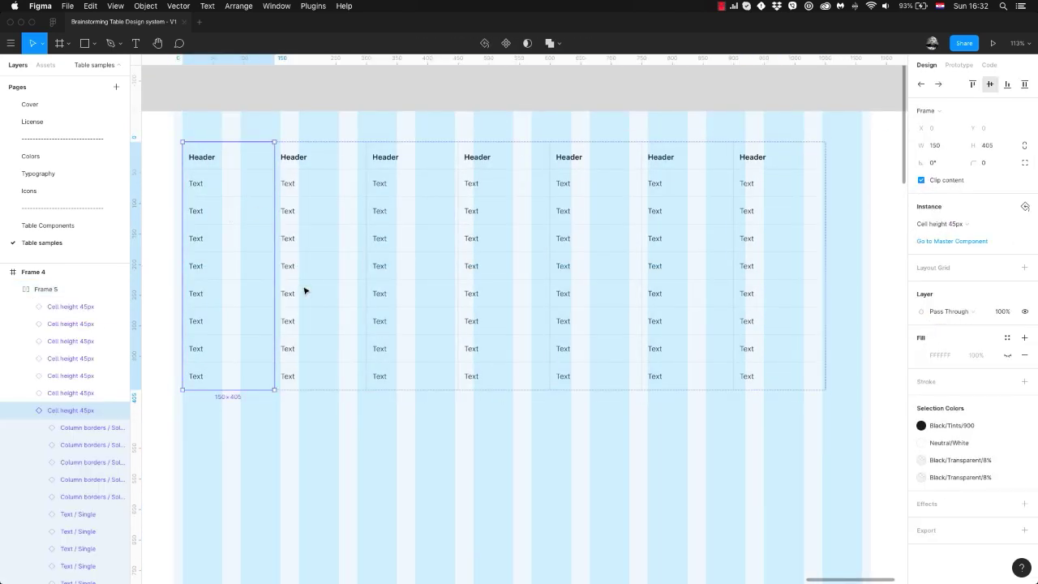
left_click(120, 463)
left_click(120, 480)
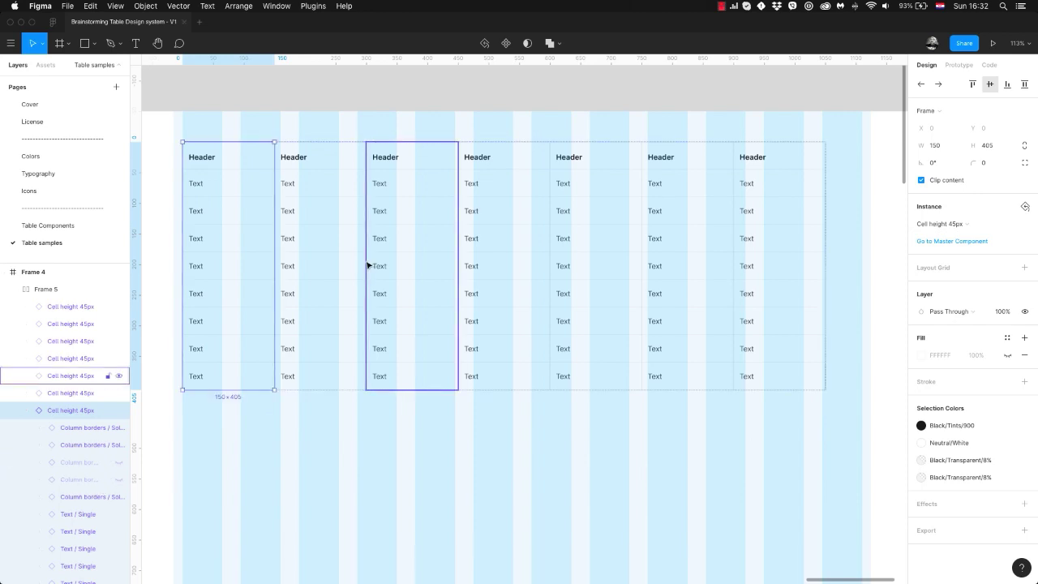
left_click(339, 239)
left_click(26, 395)
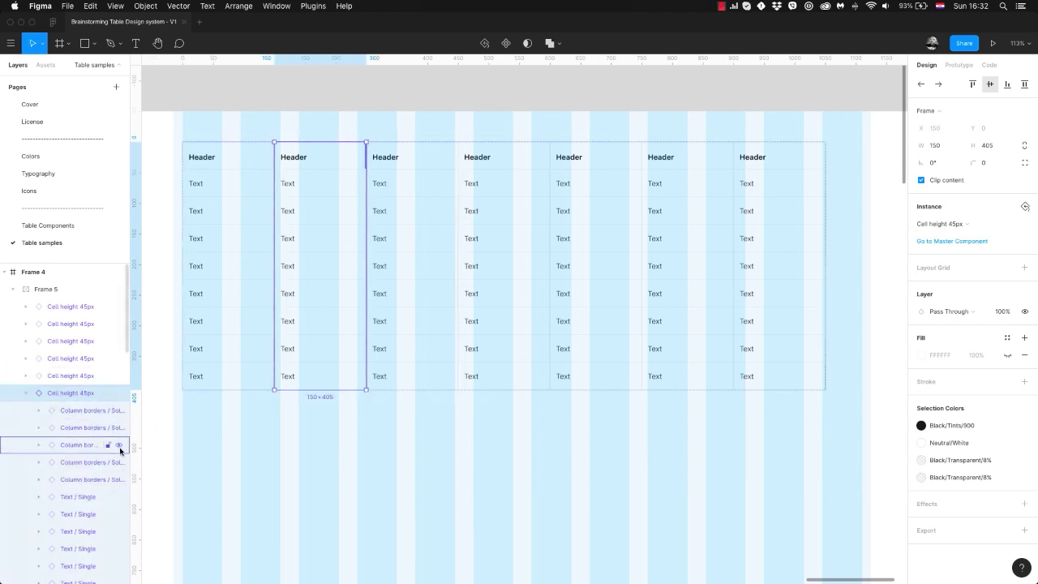
left_click(119, 447)
left_click(120, 463)
Hide the third and fourth column border layers in the third and fourth table columns.
left_click(409, 255)
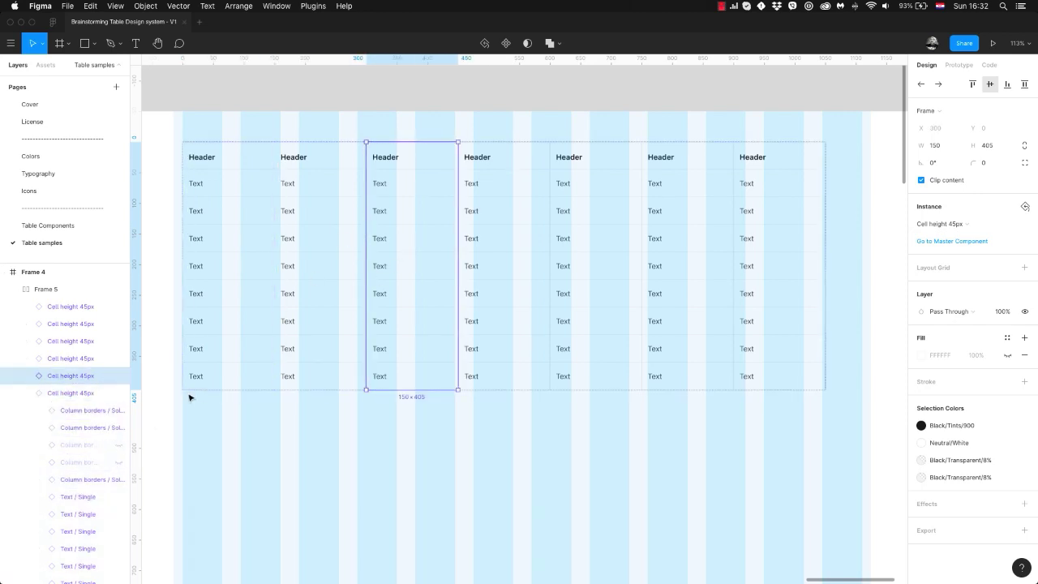
left_click(28, 376)
left_click(120, 427)
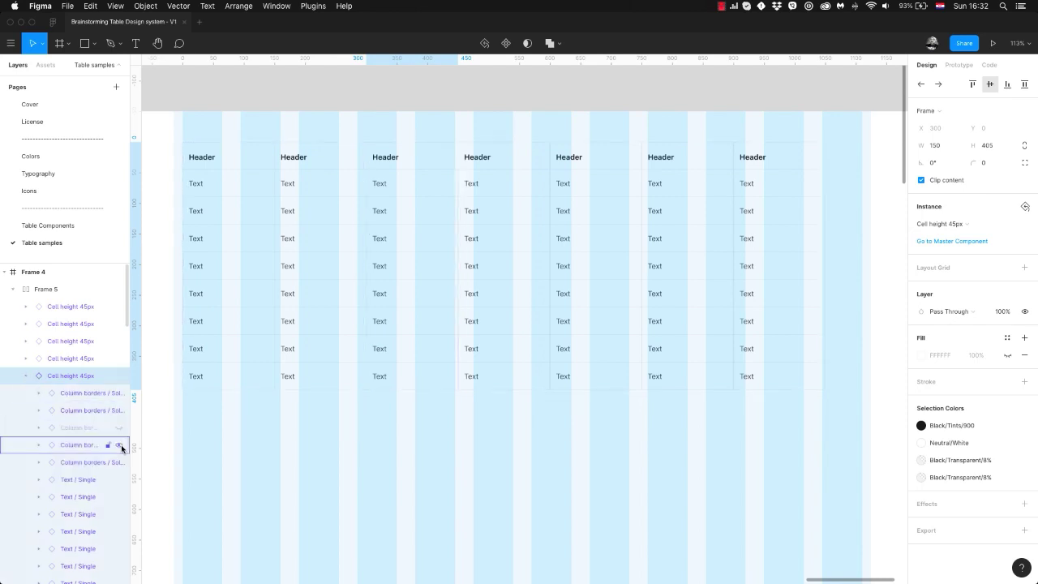
left_click(119, 444)
left_click(519, 247)
left_click(27, 360)
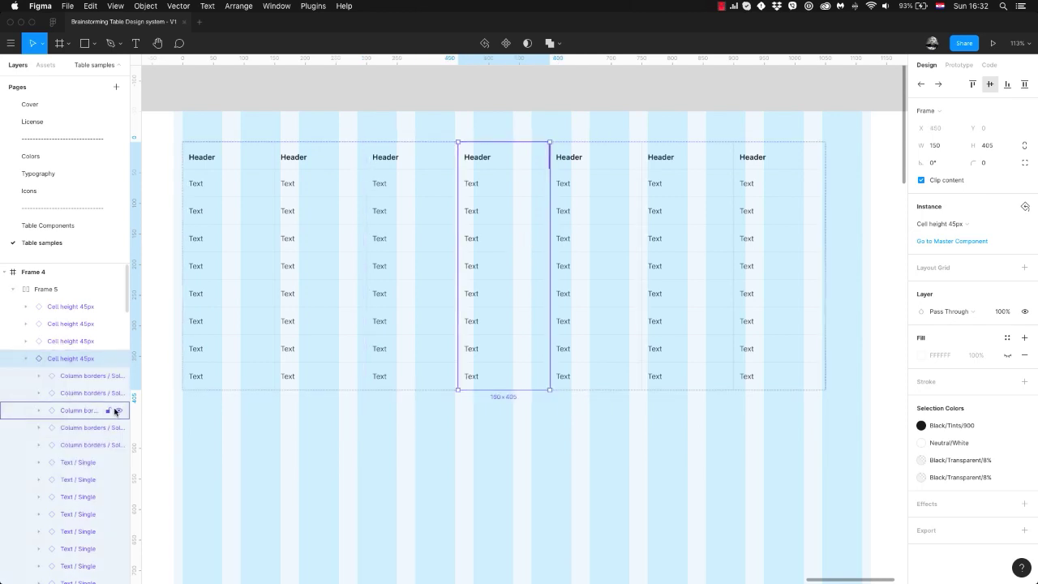
left_click(119, 411)
Hide the third and fourth column border layers in the fifth and sixth table columns.
left_click(618, 278)
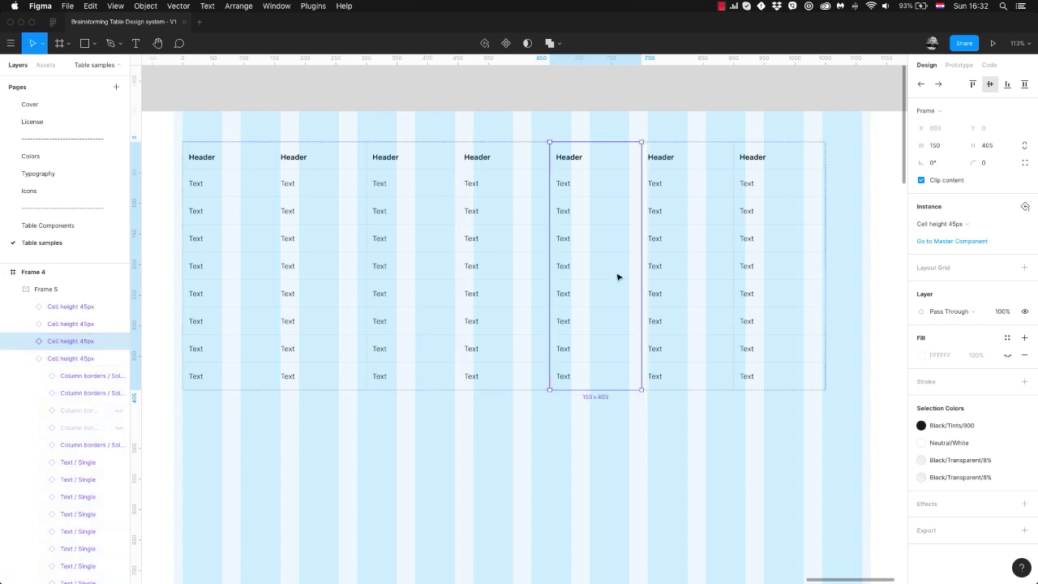
double_click(587, 278)
scroll(101, 411, "up", 5)
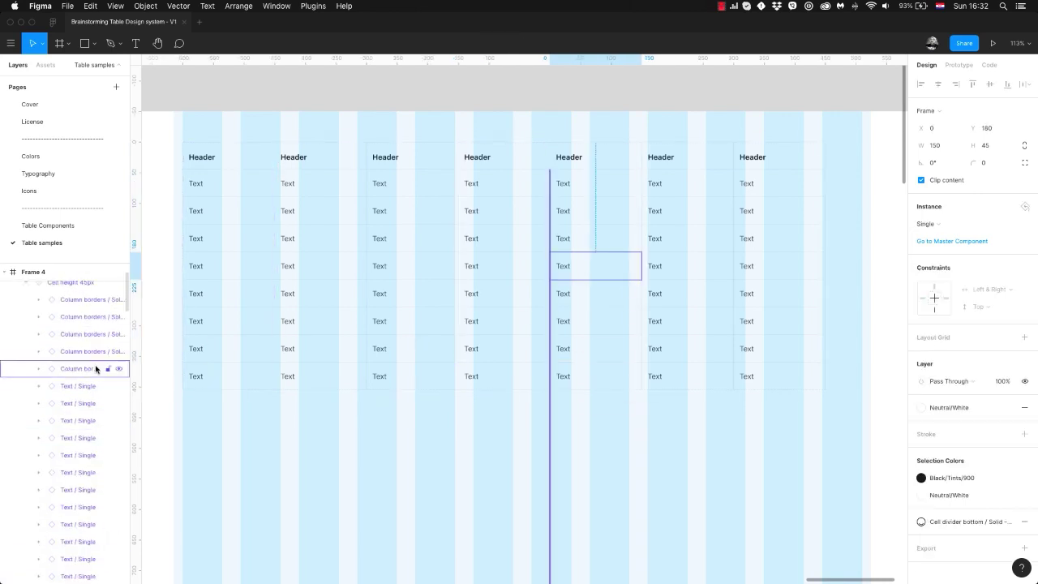
left_click(690, 244)
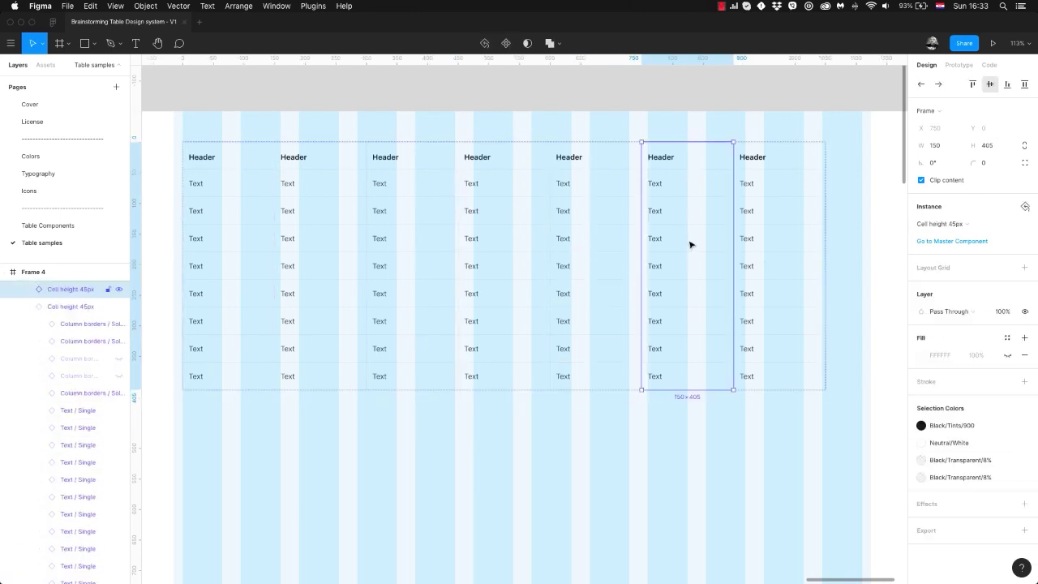
left_click(27, 291)
left_click(120, 342)
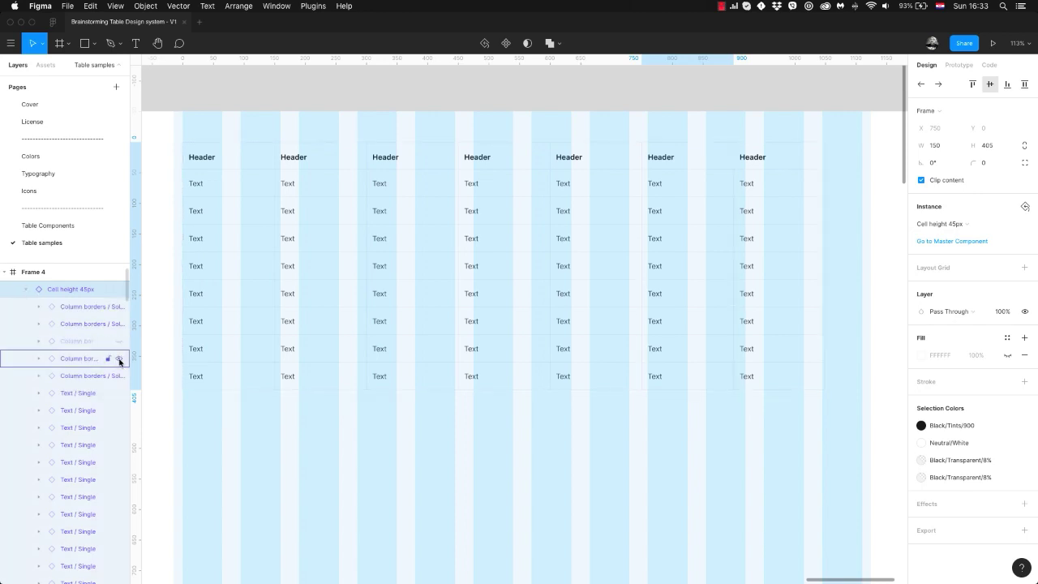
left_click(119, 358)
Hide the Header text layer in the last table column.
left_click(763, 213)
left_click_drag(783, 213, 708, 209)
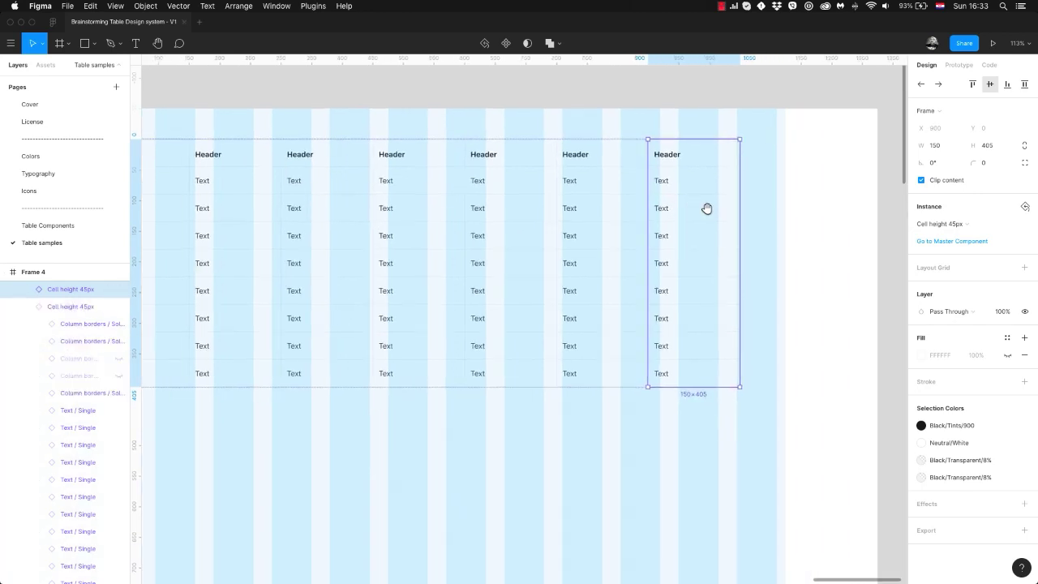
double_click(666, 159)
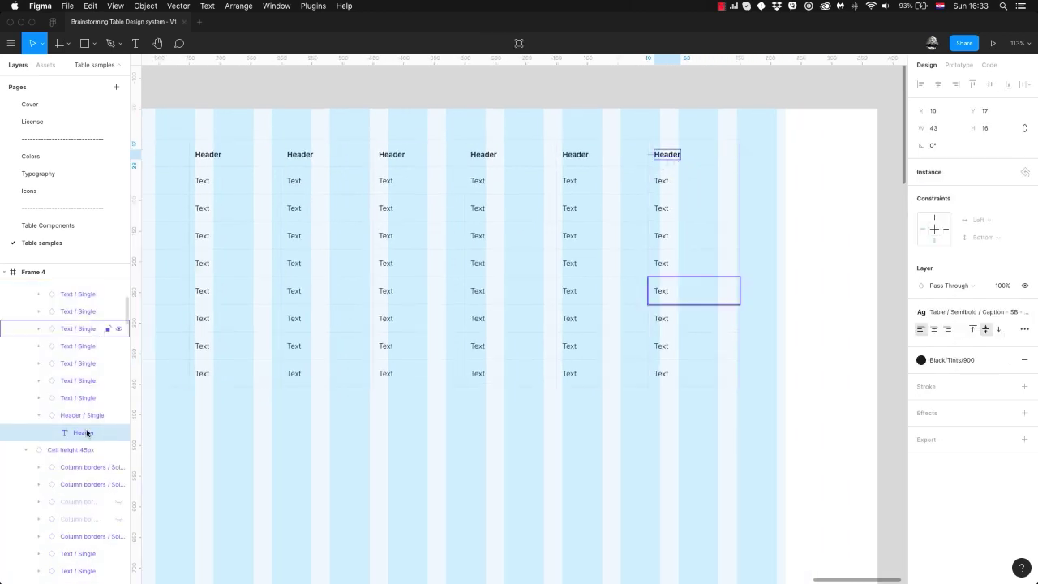
Swap all eight text cells of the last column for the Icon table cell from Additional components.
left_click(705, 185)
left_click(703, 216, "shift")
left_click(701, 240, "shift")
left_click(704, 268, "shift")
left_click(702, 290, "shift")
left_click(703, 318, "shift")
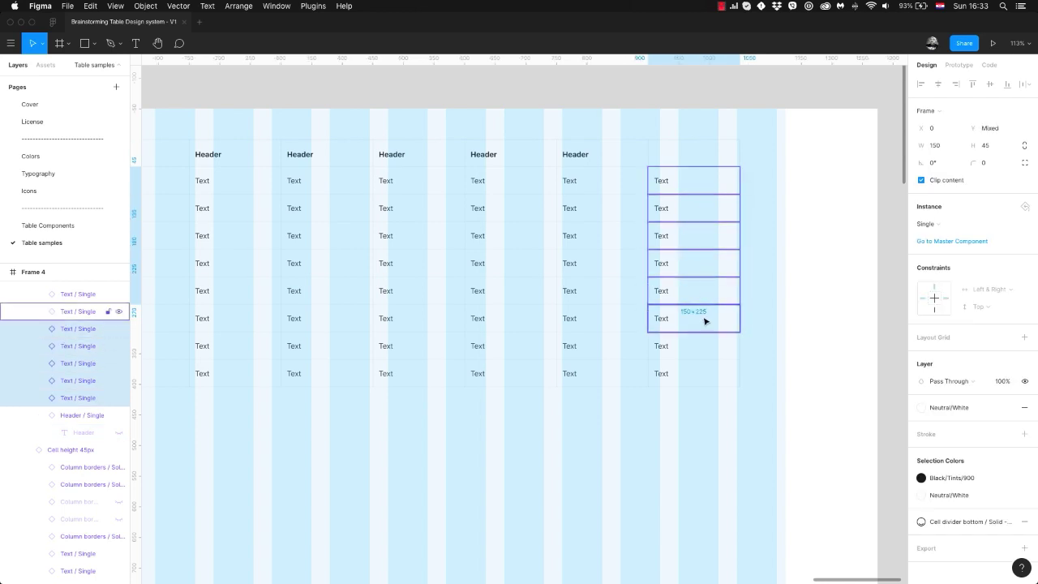
left_click(701, 346, "shift")
left_click(699, 373, "shift")
left_click(940, 224)
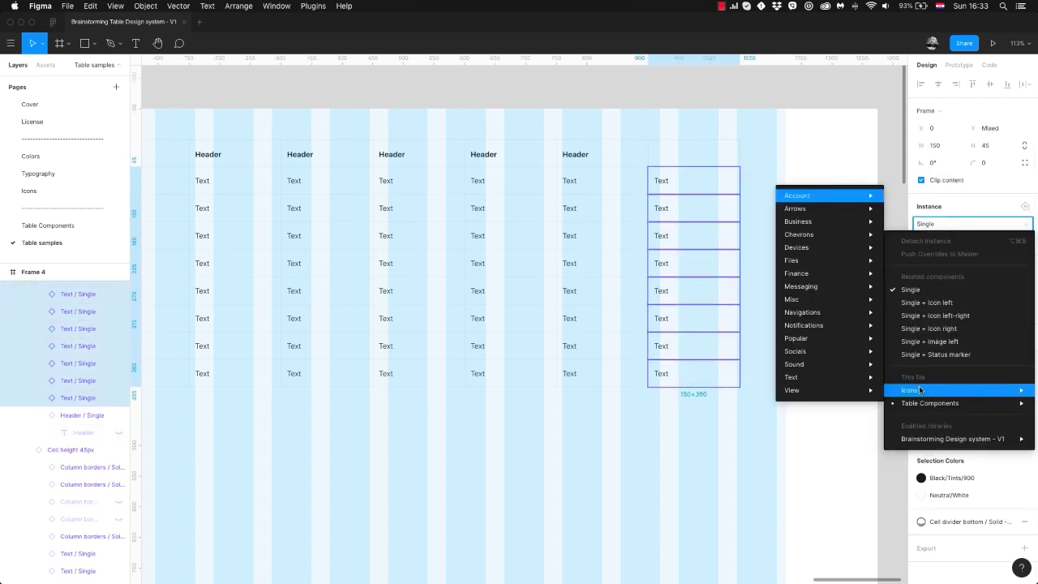
mouse_move(922, 403)
mouse_move(816, 405)
mouse_move(692, 403)
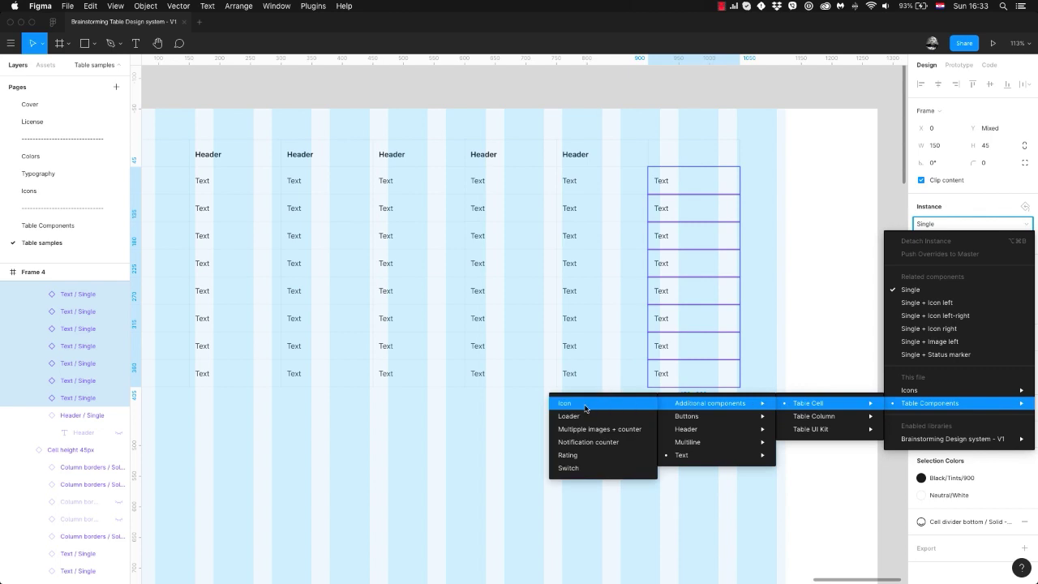
left_click(586, 407)
Set the width of the last table column to 70.
left_click(761, 156)
left_click(715, 159)
left_click(715, 159)
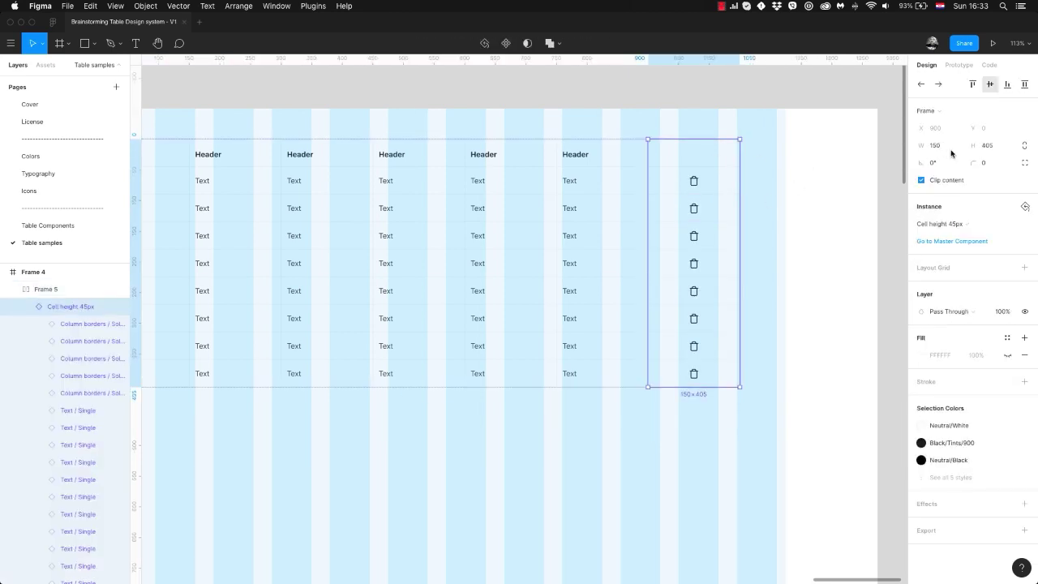
type("70")
key("Return")
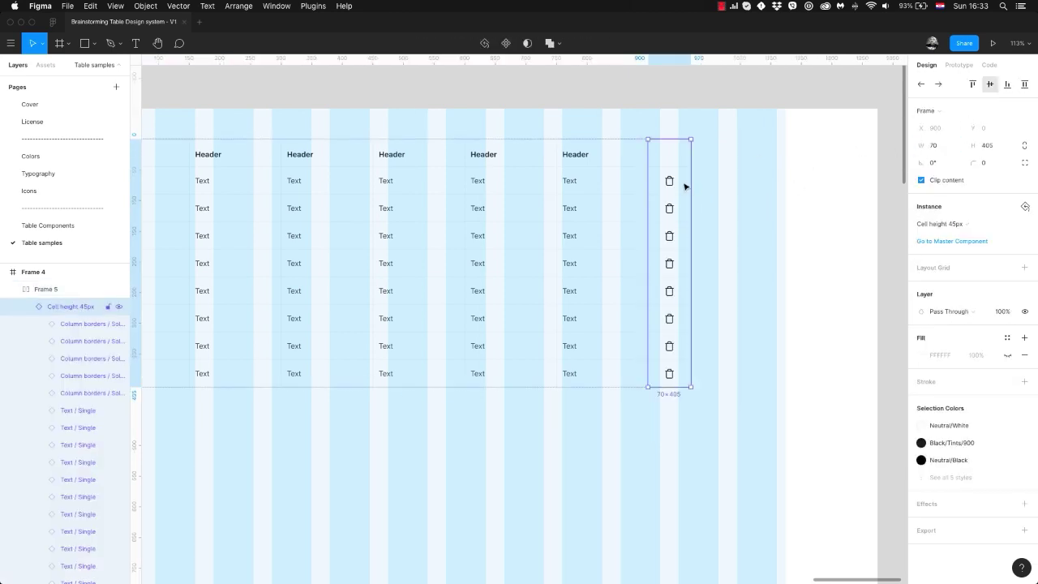
Recolour the icons in all eight icon cells of the last table column with a lighter grey tint colour style.
left_click(702, 193)
double_click(684, 188)
double_click(679, 186)
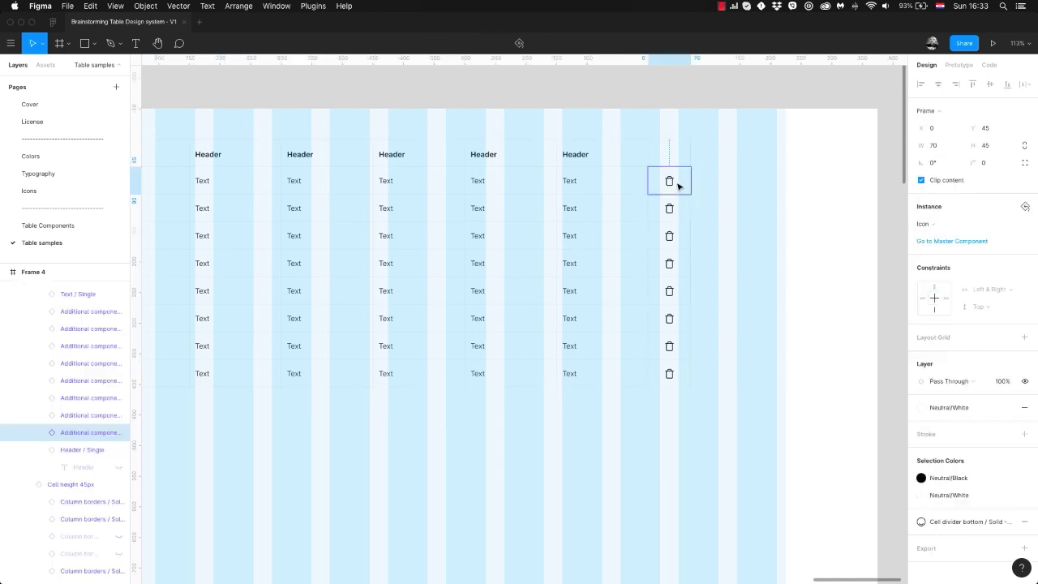
left_click(679, 209, "shift")
left_click(679, 236, "shift")
left_click(679, 263, "shift")
left_click(683, 291, "shift")
left_click(684, 319, "shift")
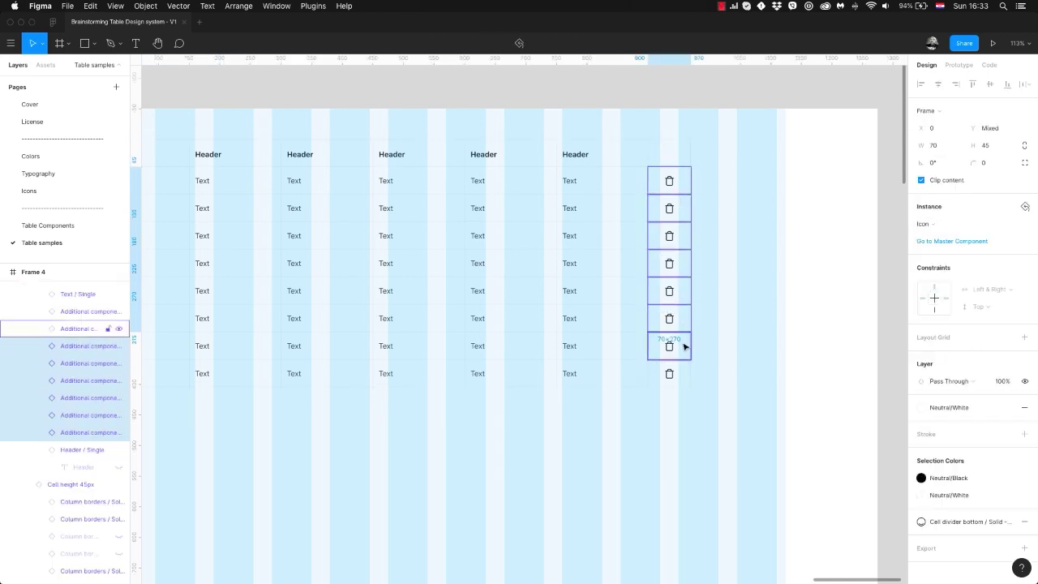
left_click(684, 346, "shift")
left_click(684, 373, "shift")
left_click(964, 478)
scroll(851, 478, "down", 5)
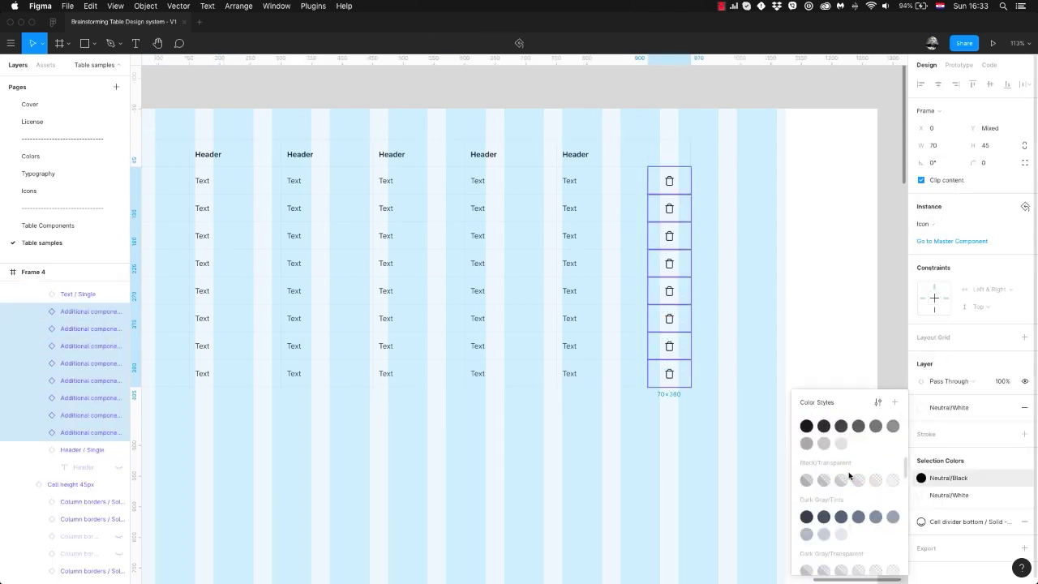
left_click(814, 447)
left_click(738, 305)
Rename the sixth column's header to Status and swap its header cell for the Single + Icon right variant.
left_click_drag(589, 250, 603, 292)
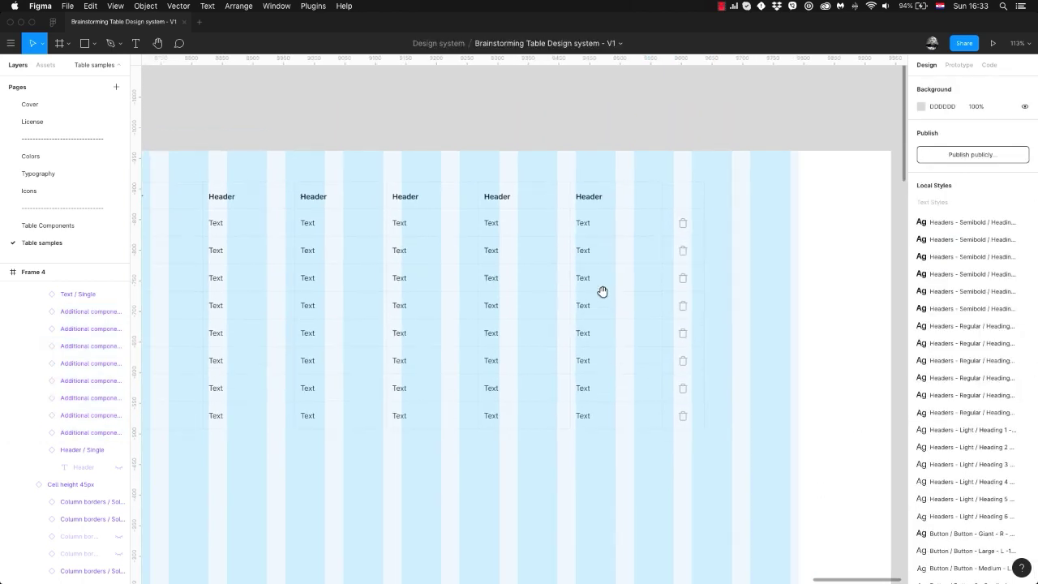
left_click(594, 201, "super")
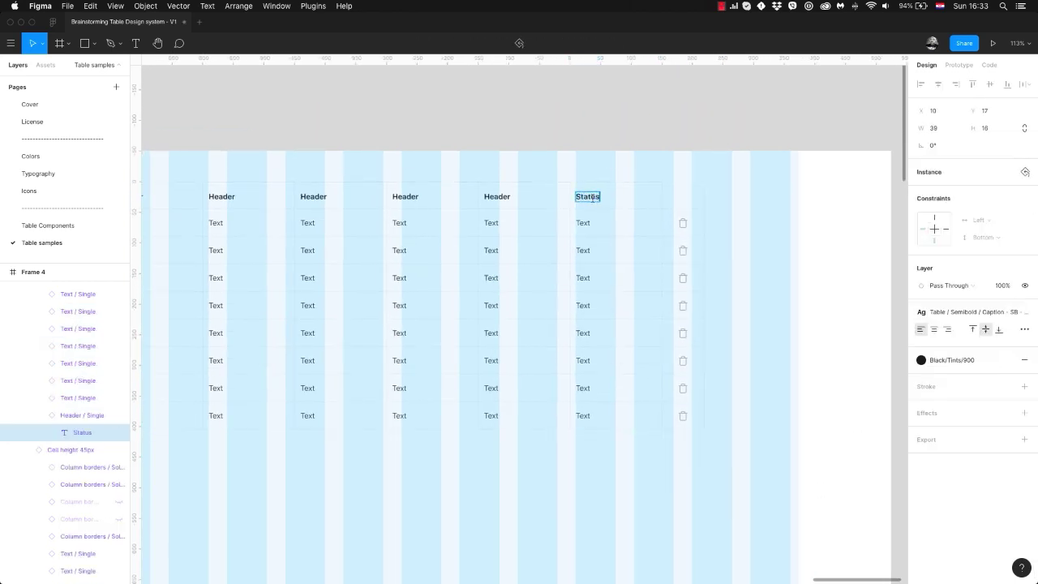
left_click(637, 192)
left_click(978, 224)
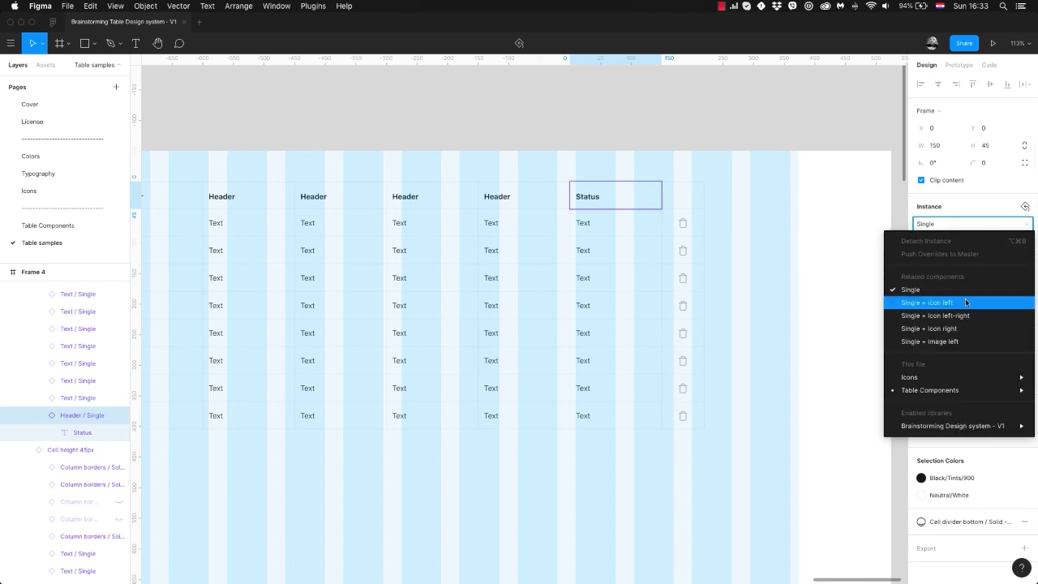
left_click(973, 314)
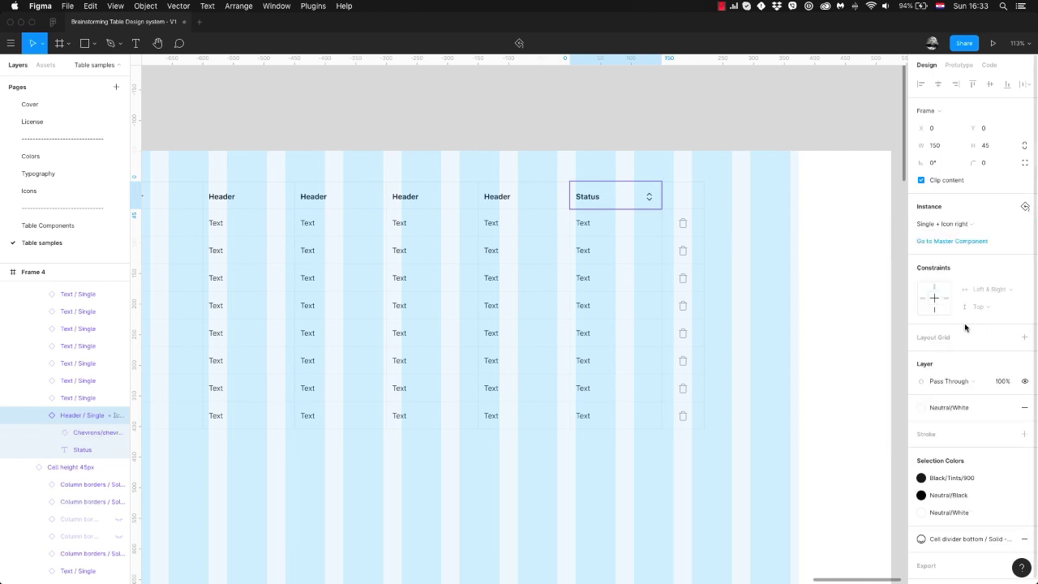
left_click(654, 122)
Rename the fifth column's header to Destination and swap its header cell for Single + Icon right.
double_click(592, 188)
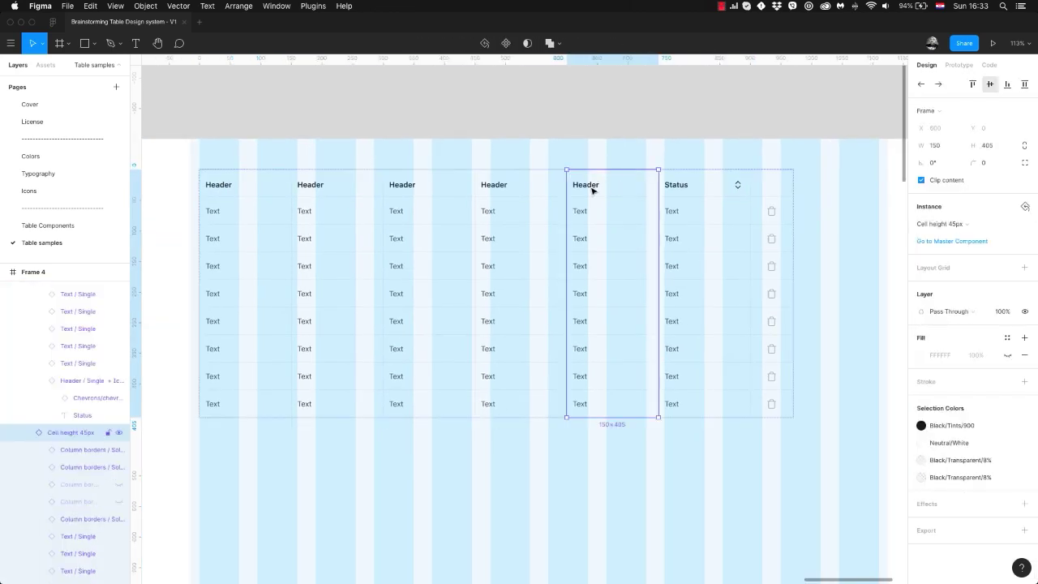
double_click(593, 187)
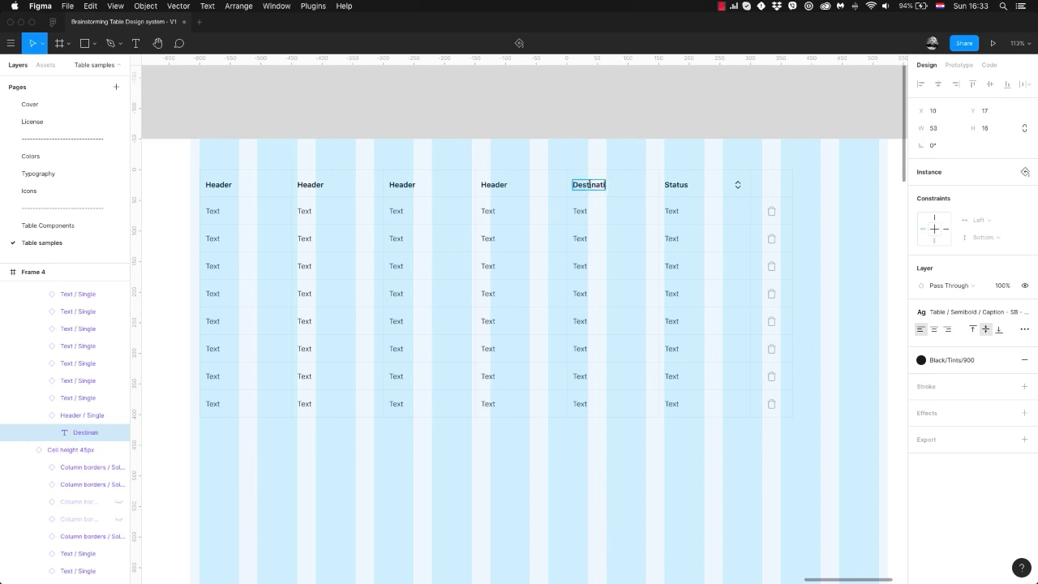
left_click(630, 188)
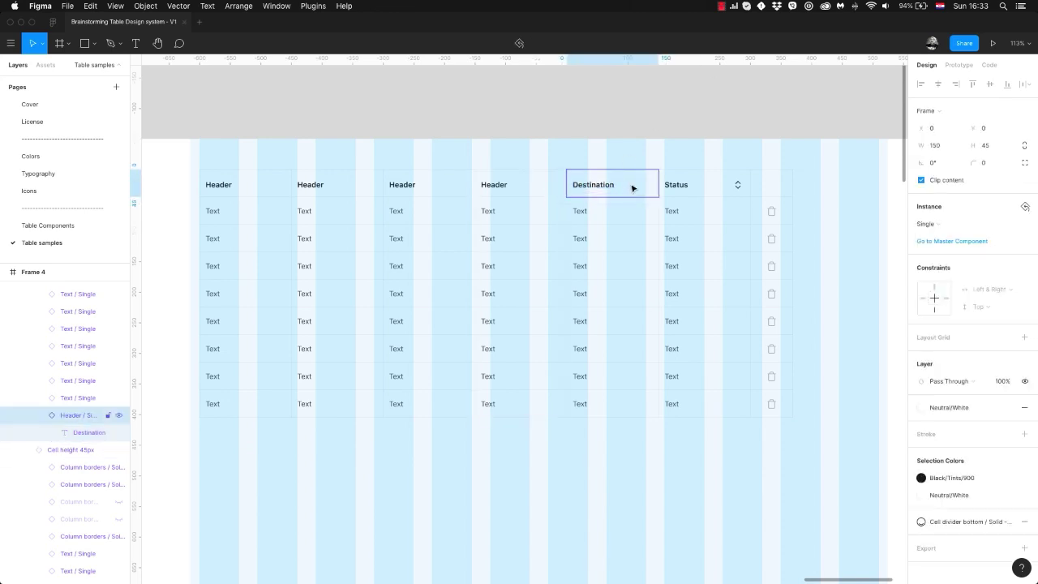
left_click(973, 224)
left_click(955, 329)
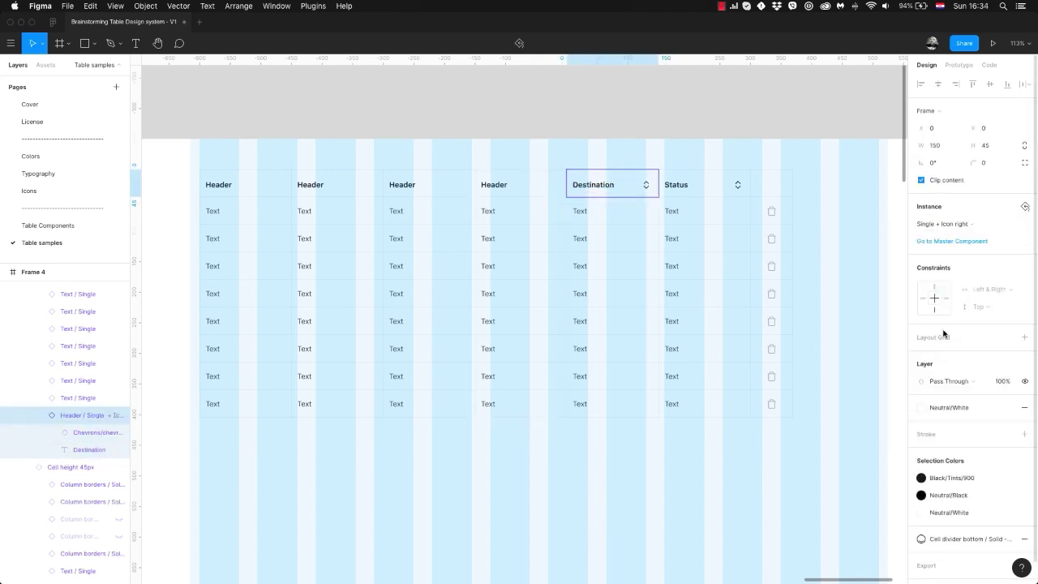
Rename the fourth column's header to Policy Status and swap its header cell for Single + Icon right.
left_click(528, 188)
left_click(437, 188, "shift")
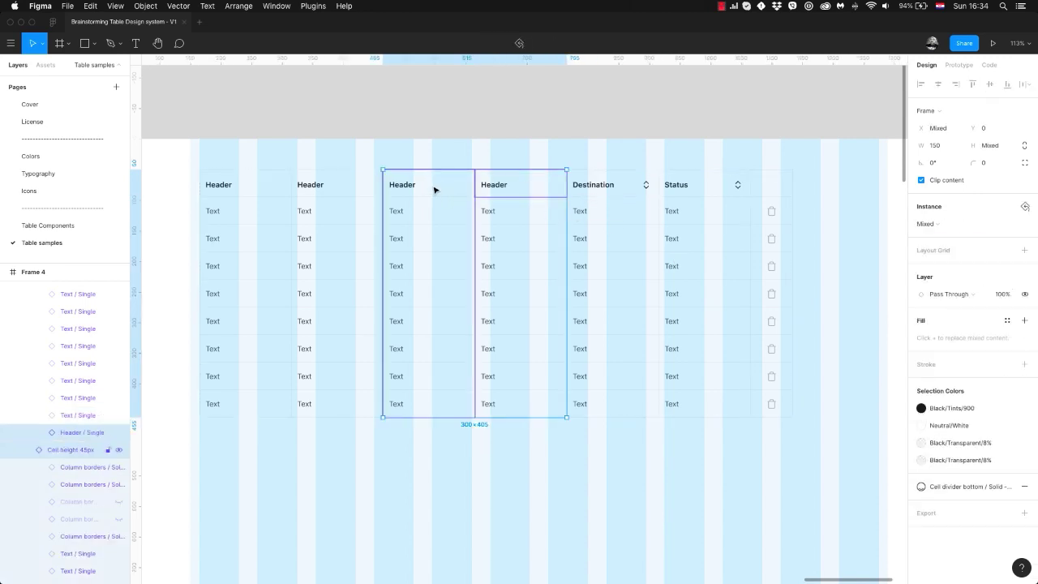
left_click(528, 189)
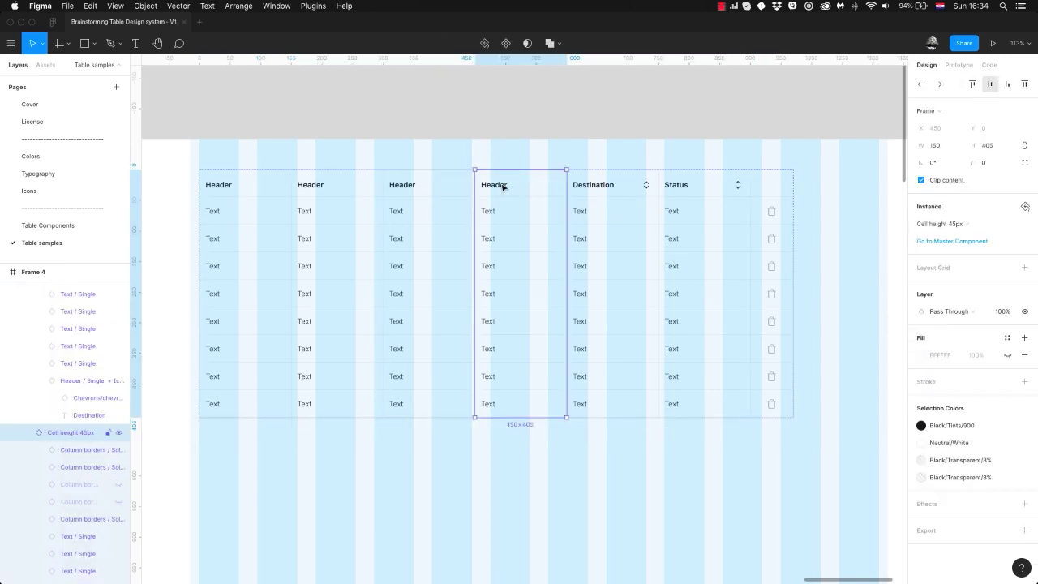
left_click(503, 187)
left_click(499, 188)
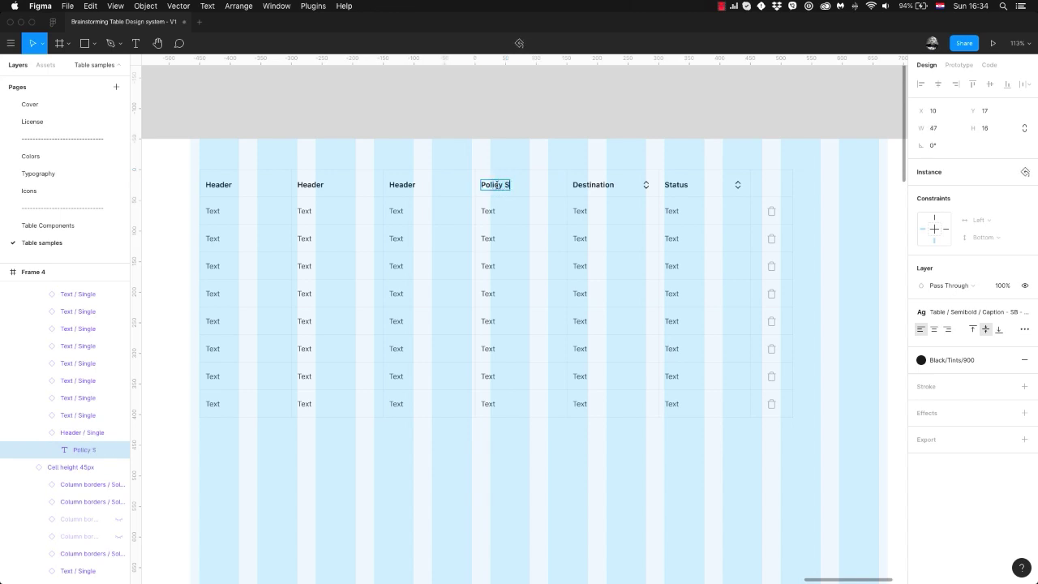
left_click(548, 190)
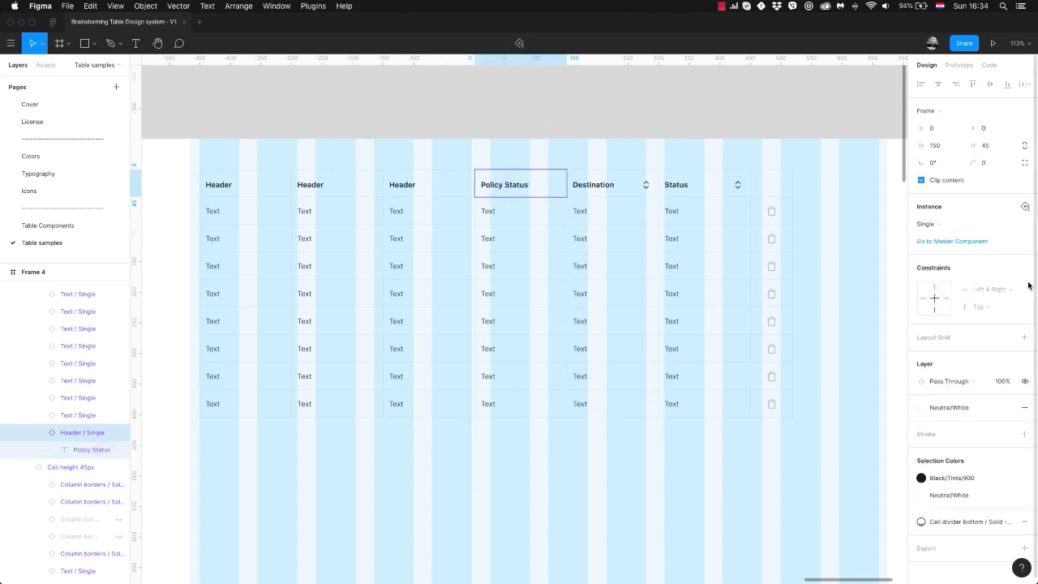
left_click(966, 225)
left_click(958, 329)
left_click(523, 146)
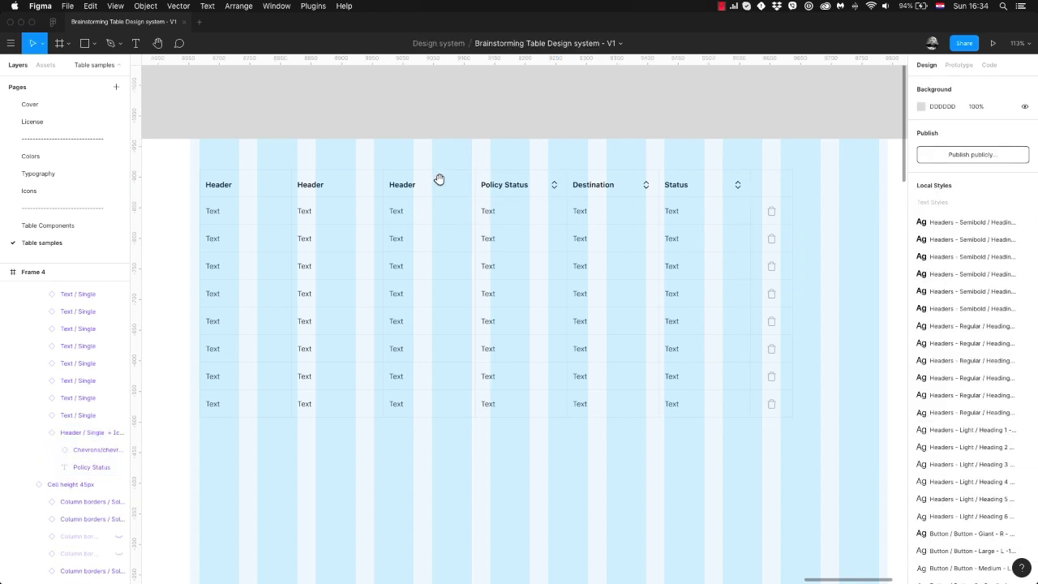
Rename the third column's header to Policy and swap its header cell for Single + Icon right.
left_click_drag(440, 180, 495, 175)
double_click(456, 180, "super")
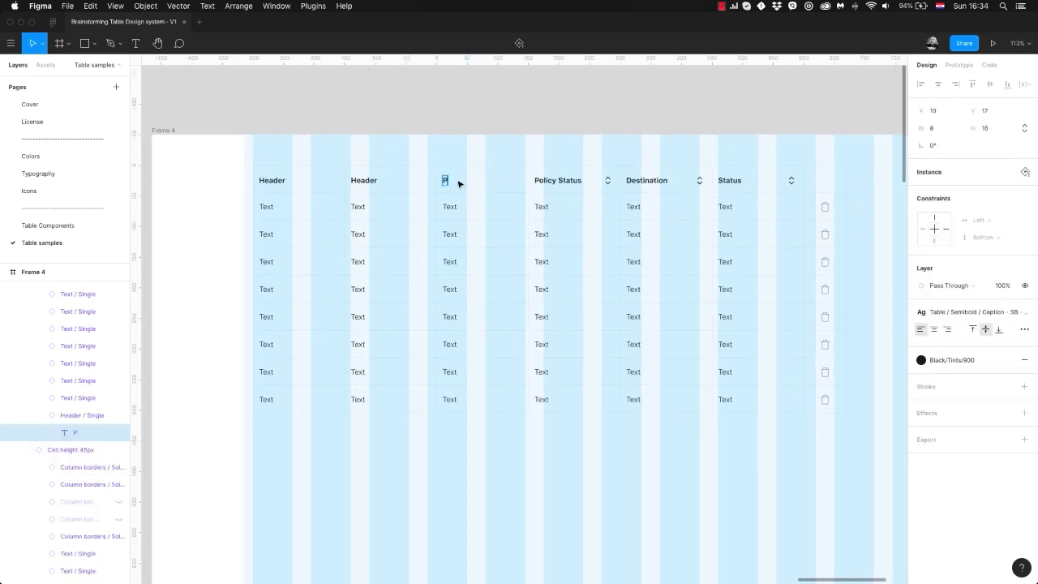
left_click(497, 187)
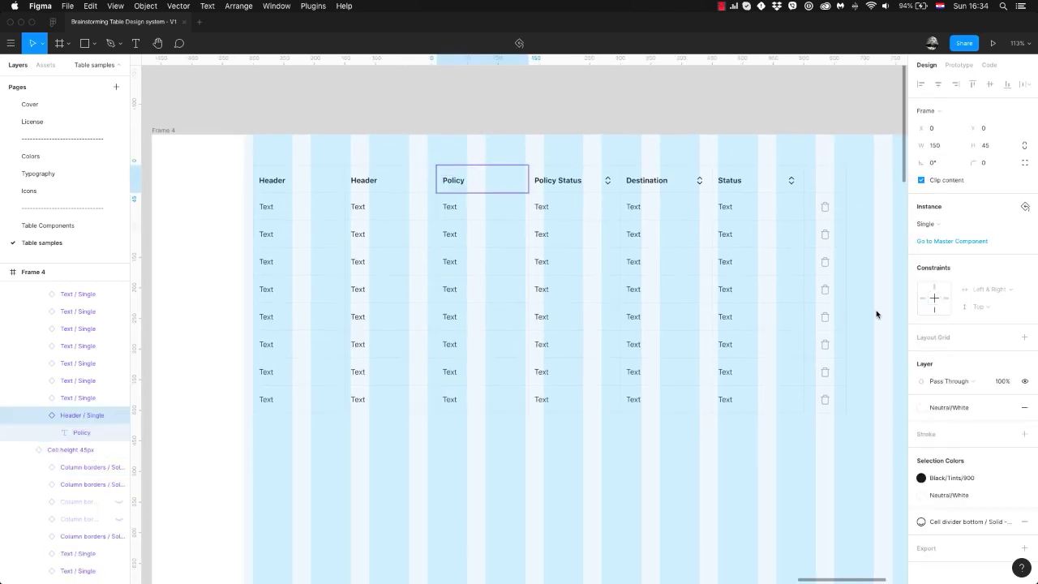
left_click(971, 224)
left_click(947, 330)
Rename the second column's header to Employee and swap its header cell for Single + Icon right.
left_click(389, 175)
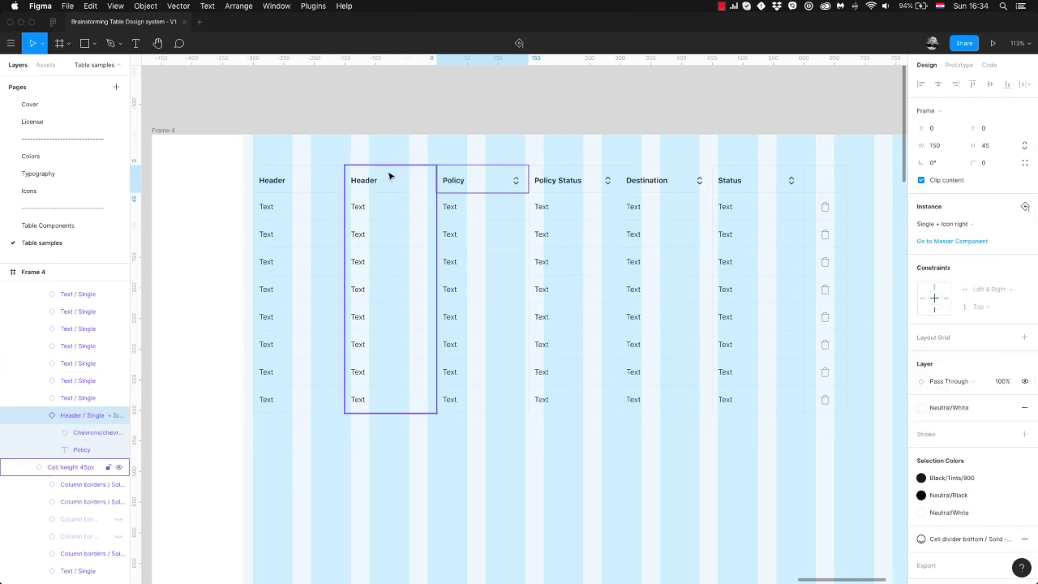
double_click(368, 180)
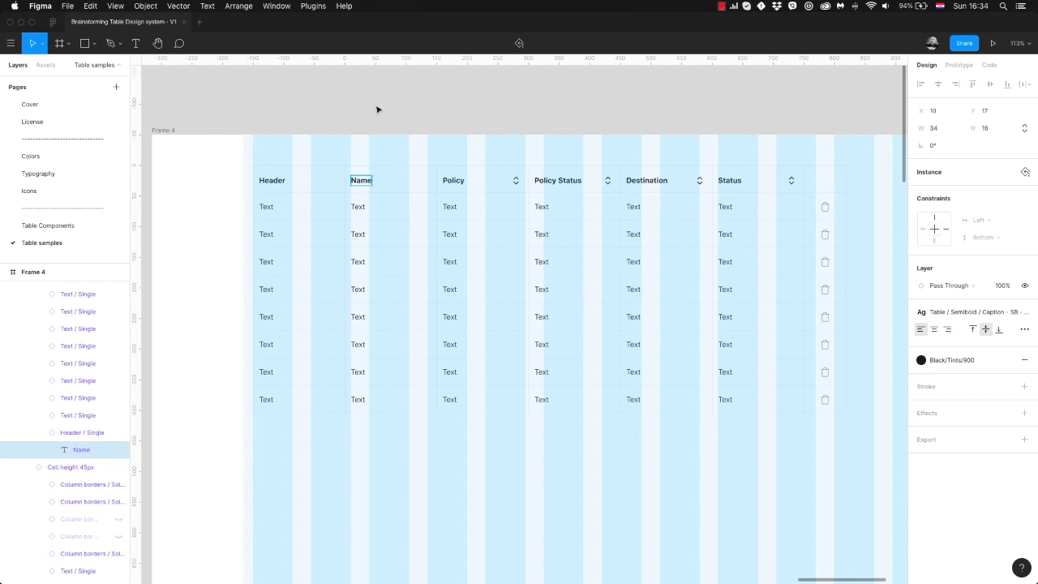
type("Name")
key("super+a")
type("Employ")
left_click(411, 170)
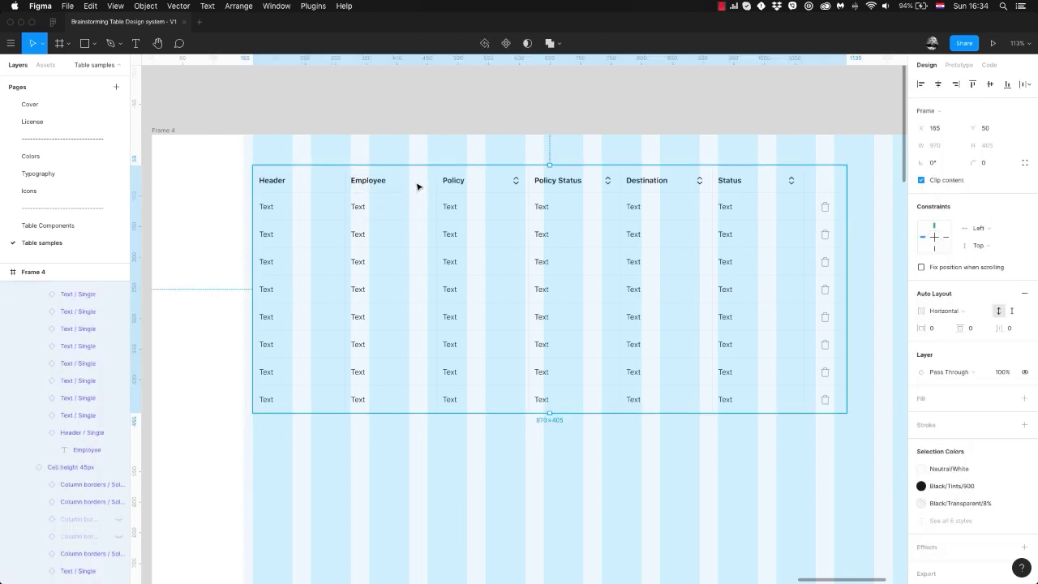
left_click(417, 186)
left_click(954, 226)
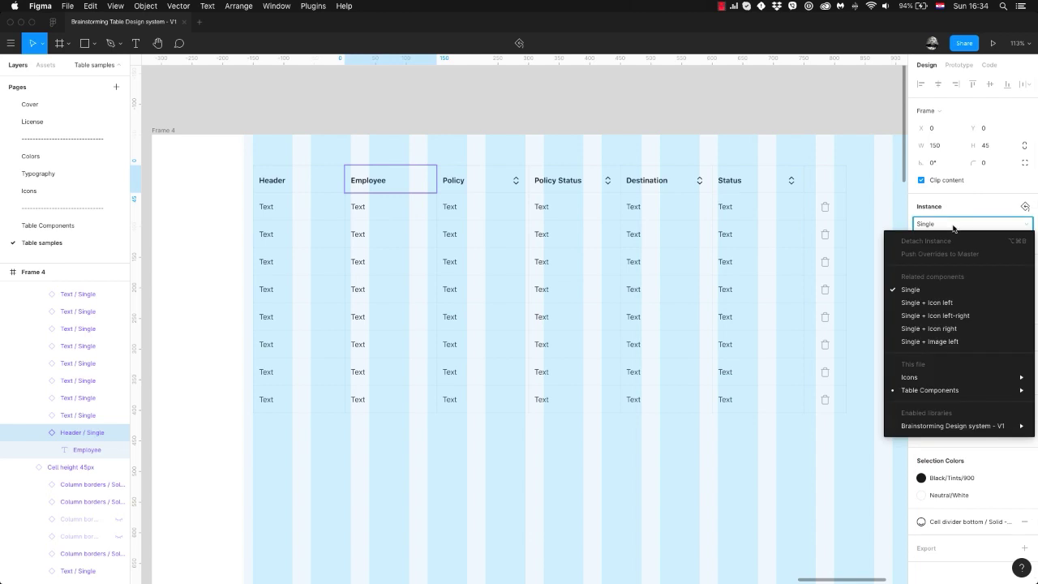
left_click(964, 328)
left_click(475, 97)
Hide the Header text layer in the first table column and set the column's width to 70.
scroll(546, 93, "down", 1)
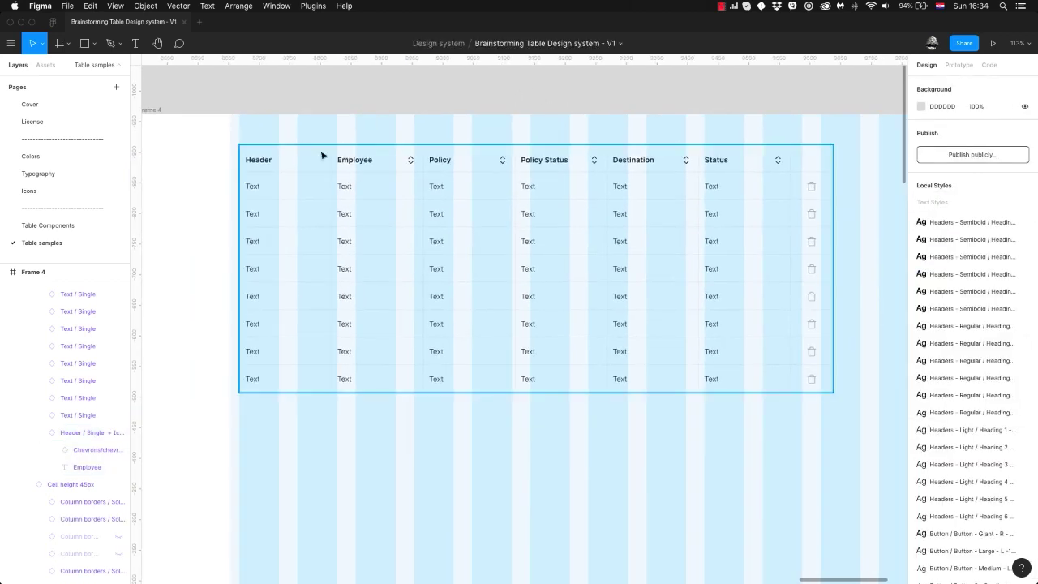
left_click(262, 161, "super")
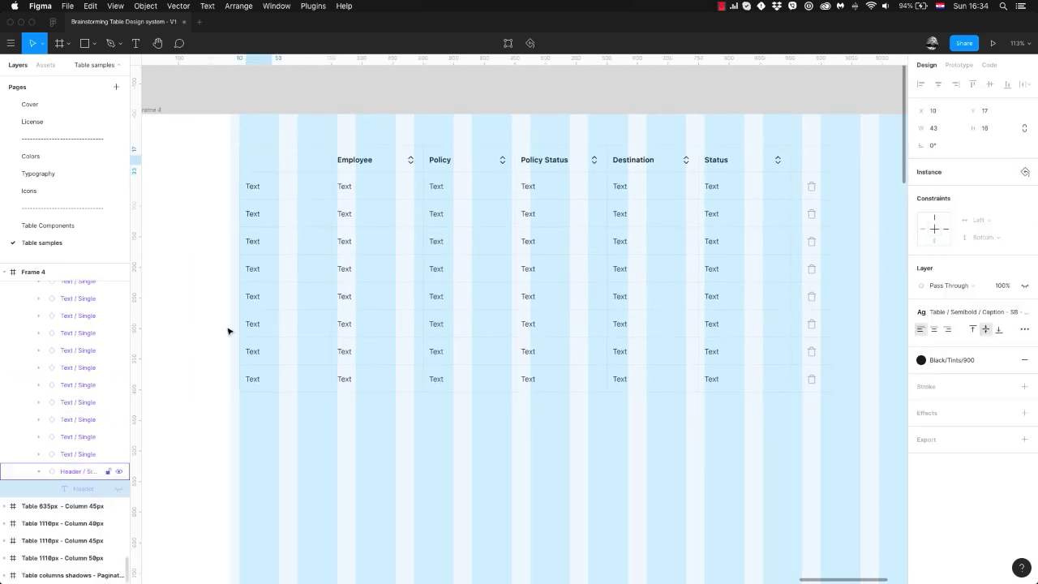
left_click(297, 178)
left_click(297, 167)
left_click(915, 146)
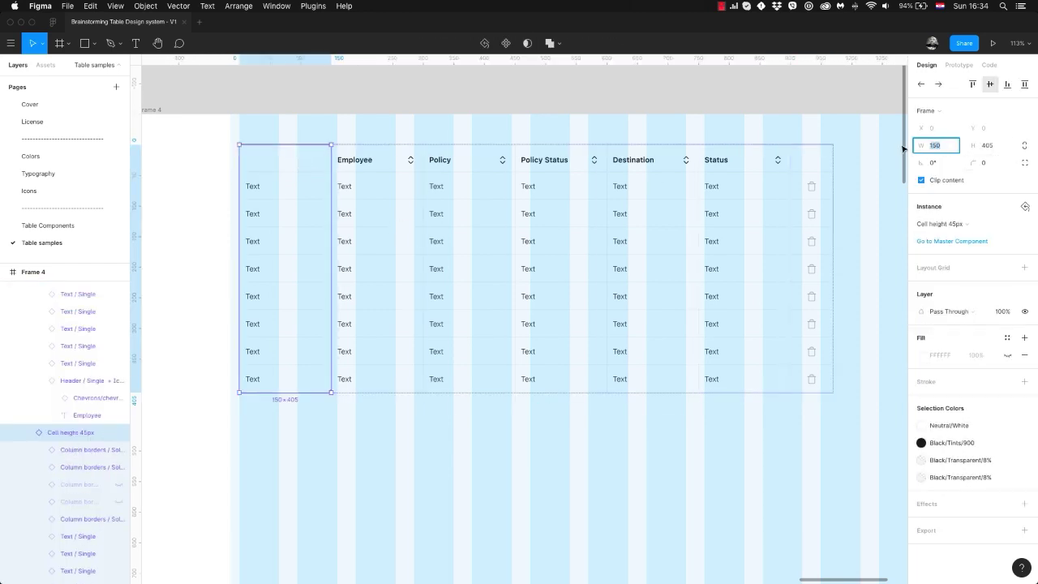
type("70")
key("Return")
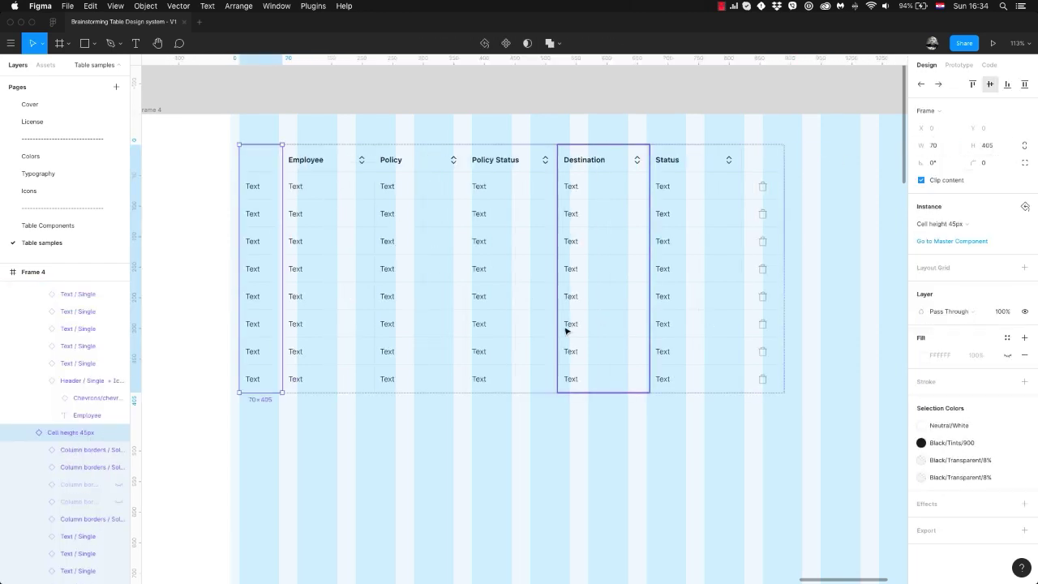
Swap the first column's eight text cells for the Switch cell from Additional components, and replace those with the Icon cell.
scroll(584, 329, "left", 2)
left_click_drag(301, 188, 317, 388)
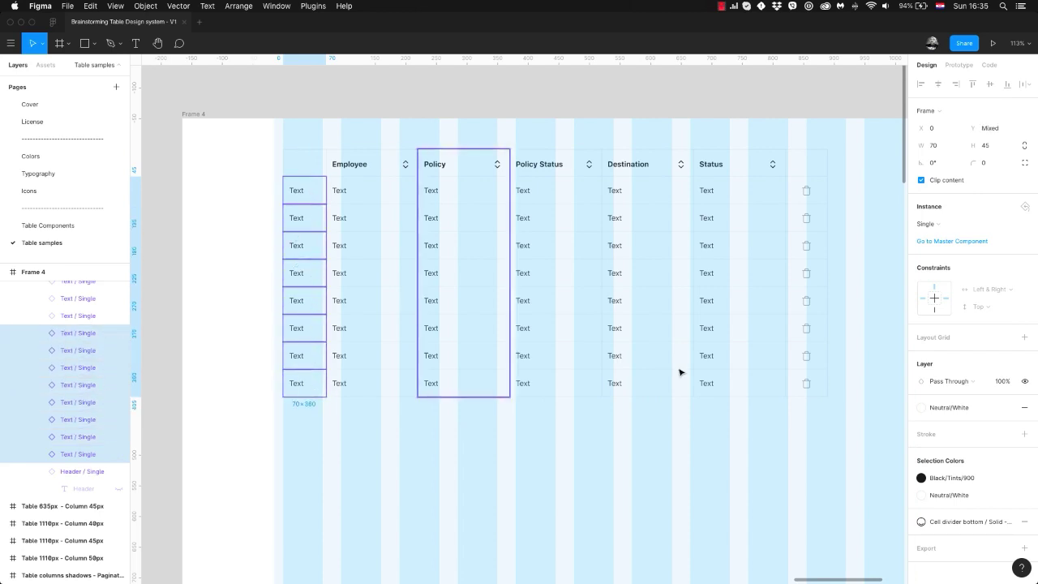
left_click(927, 224)
mouse_move(932, 403)
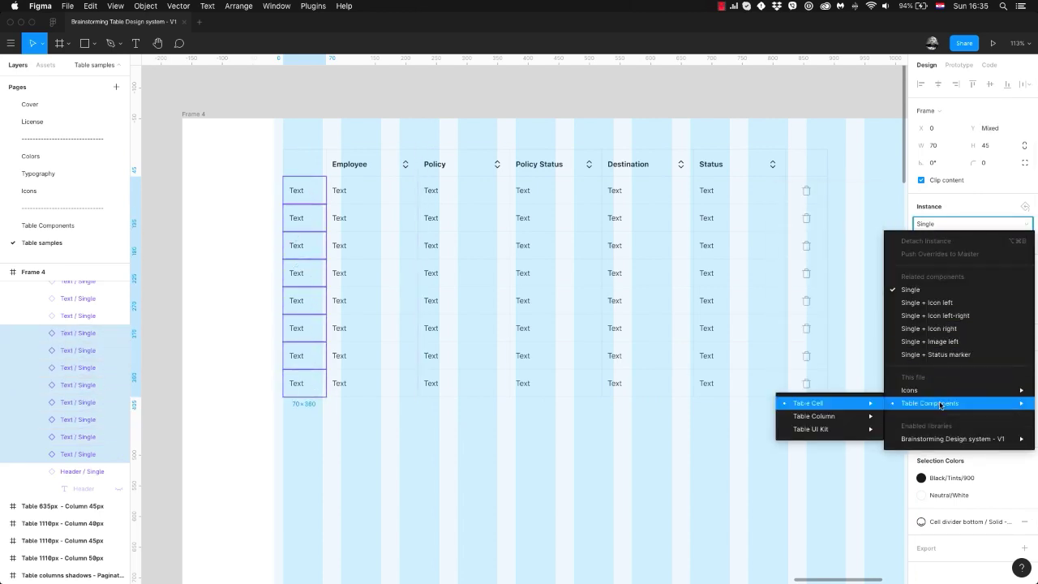
mouse_move(812, 403)
mouse_move(718, 406)
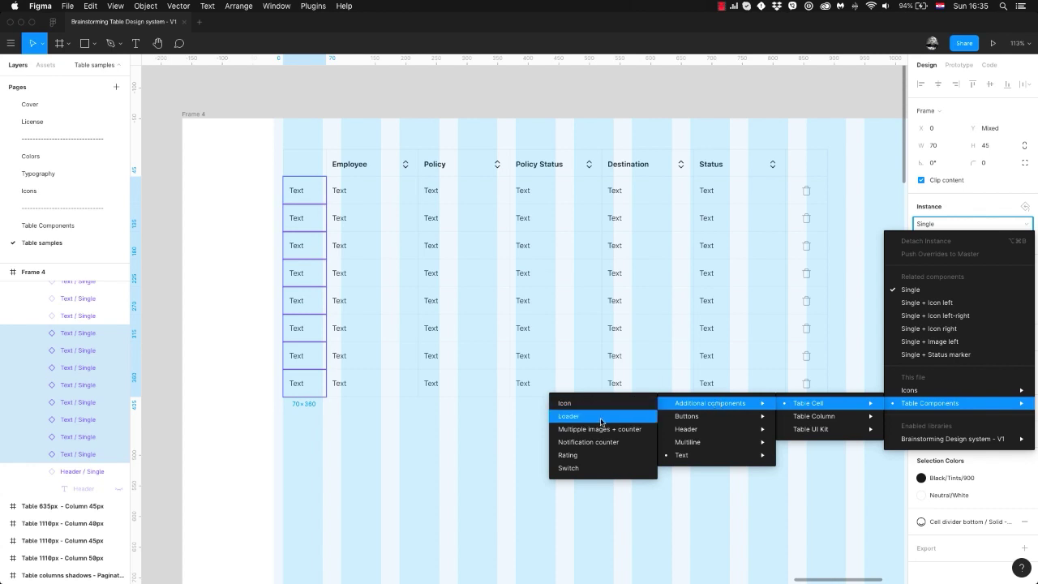
left_click(570, 468)
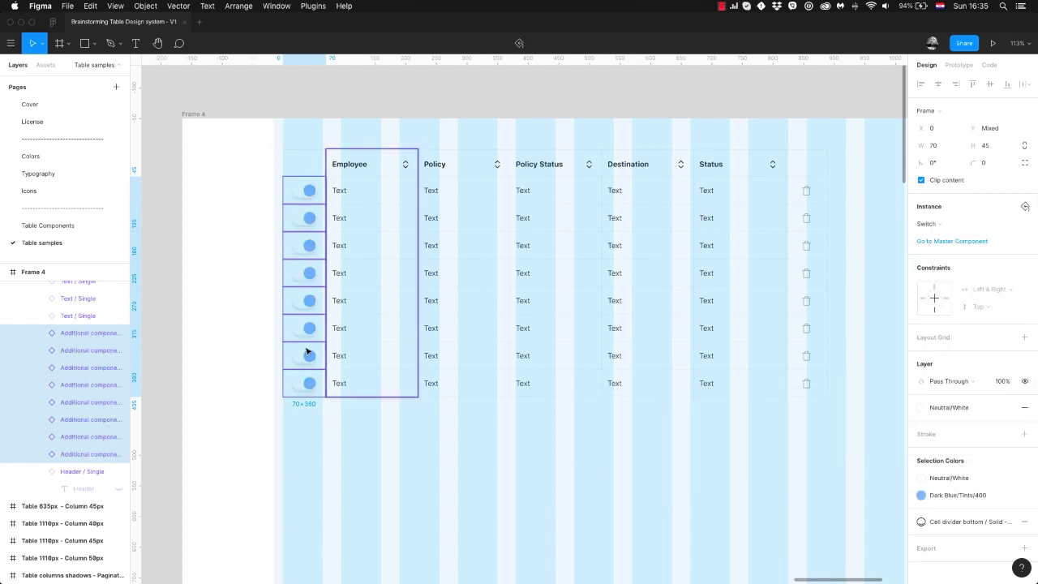
left_click(933, 224)
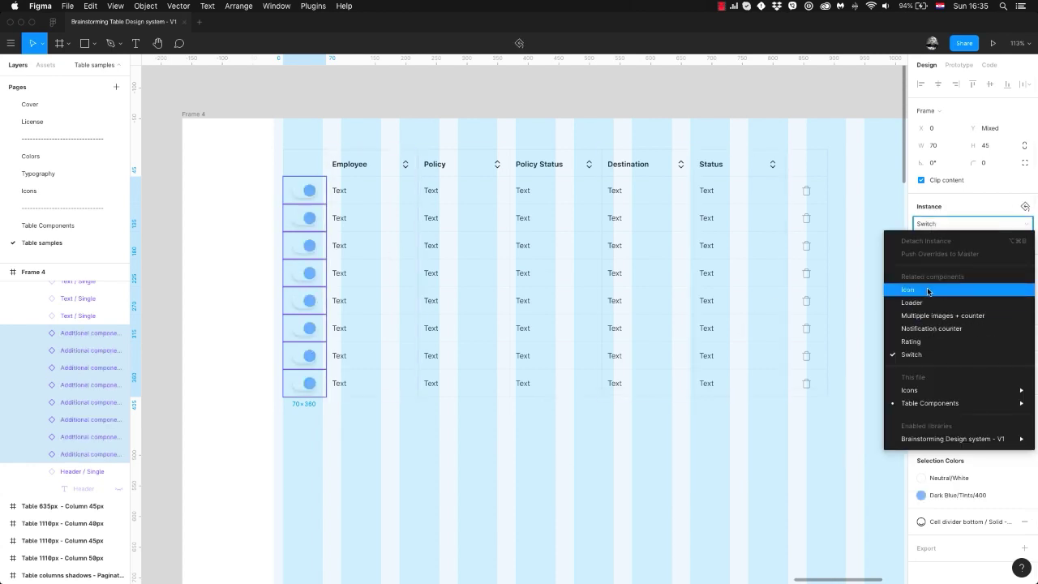
left_click(933, 288)
Swap all eight trash icons in the first table column for the inactive Select component from the Table UI Kit.
left_click(304, 189, "super")
left_click(304, 218, "shift+super")
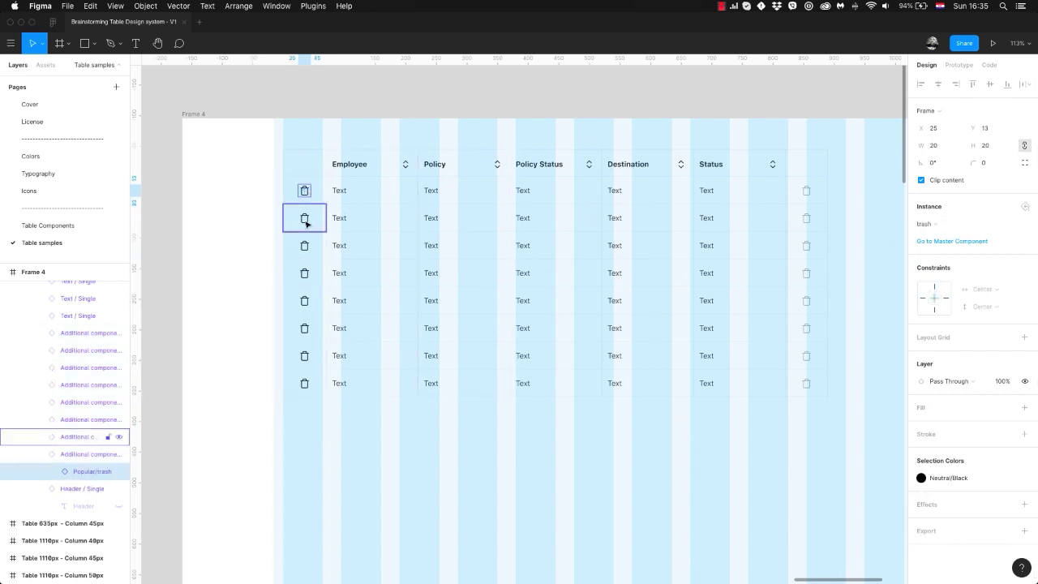
left_click(305, 246, "shift+super")
left_click(305, 273, "shift+super")
left_click(305, 300, "shift+super")
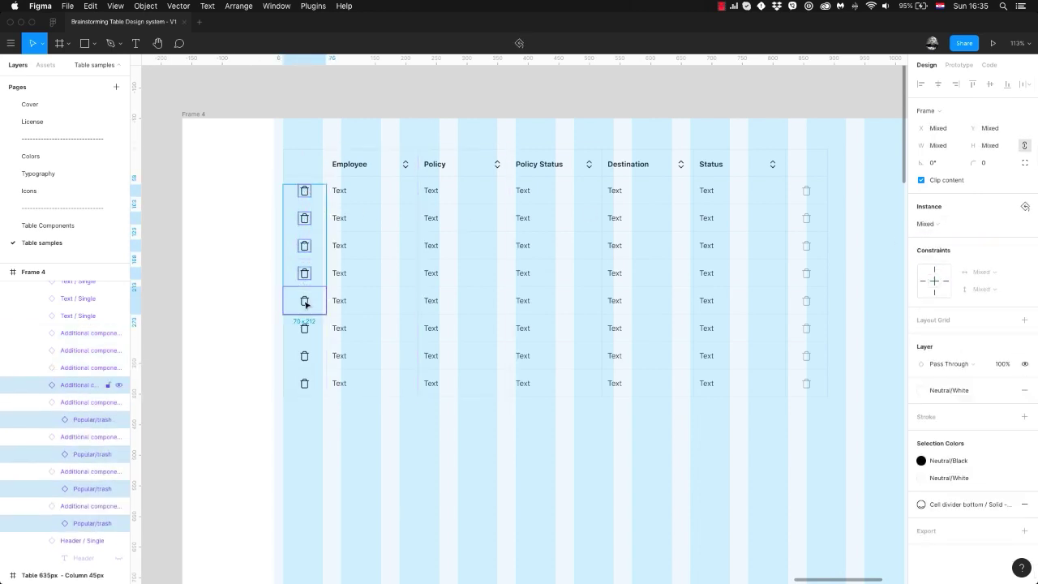
left_click(305, 328, "shift+super")
left_click(305, 356, "shift+super")
left_click(305, 383, "shift+super")
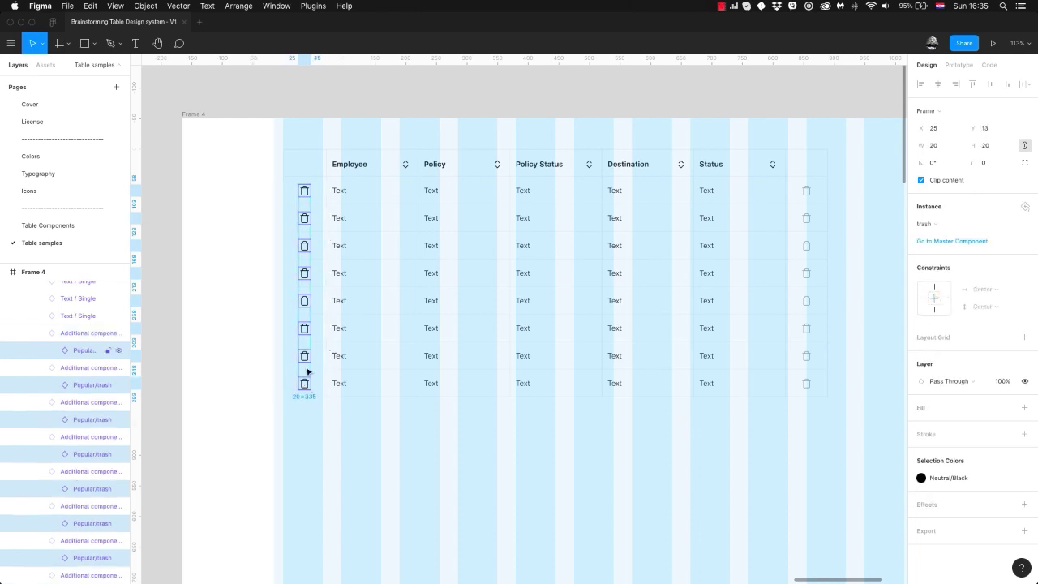
left_click(931, 224)
mouse_move(930, 338)
mouse_move(836, 364)
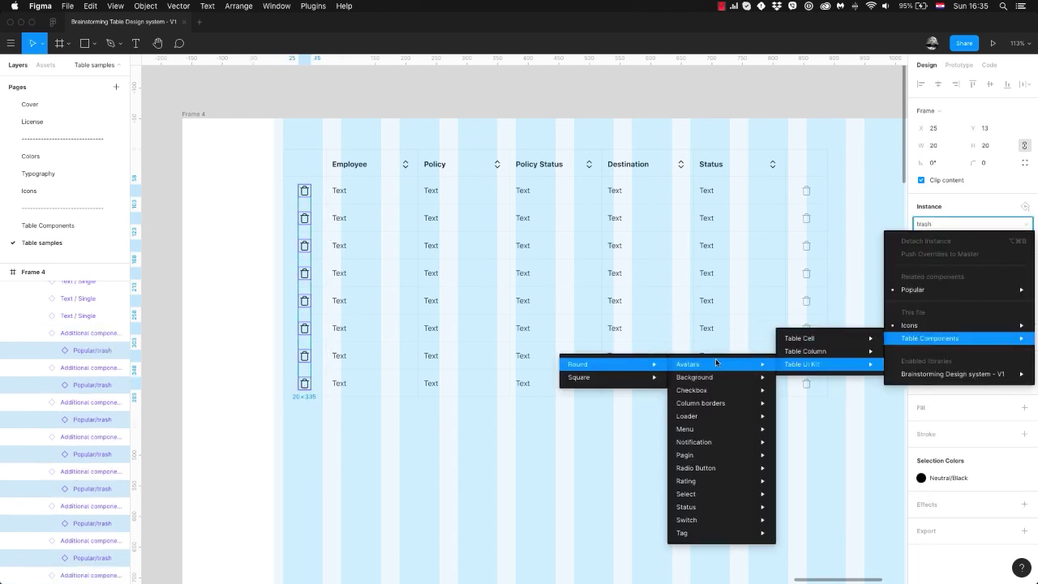
mouse_move(715, 445)
mouse_move(690, 494)
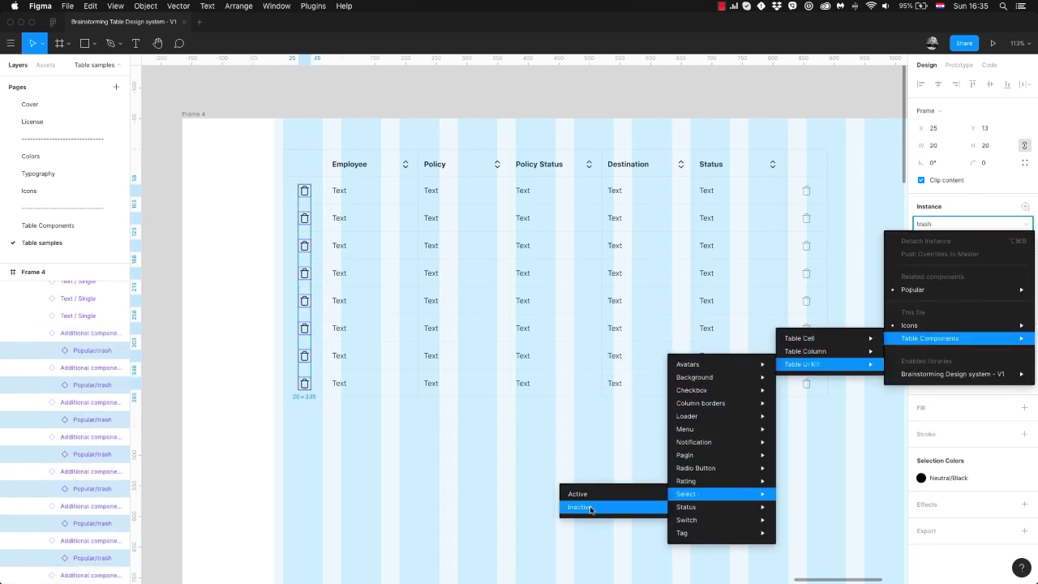
left_click(589, 507)
left_click(252, 248)
Swap the Employee column's eight text cells for the Multiline cell Header + Subheader + Image left.
left_click_drag(360, 199, 335, 205)
double_click(357, 202)
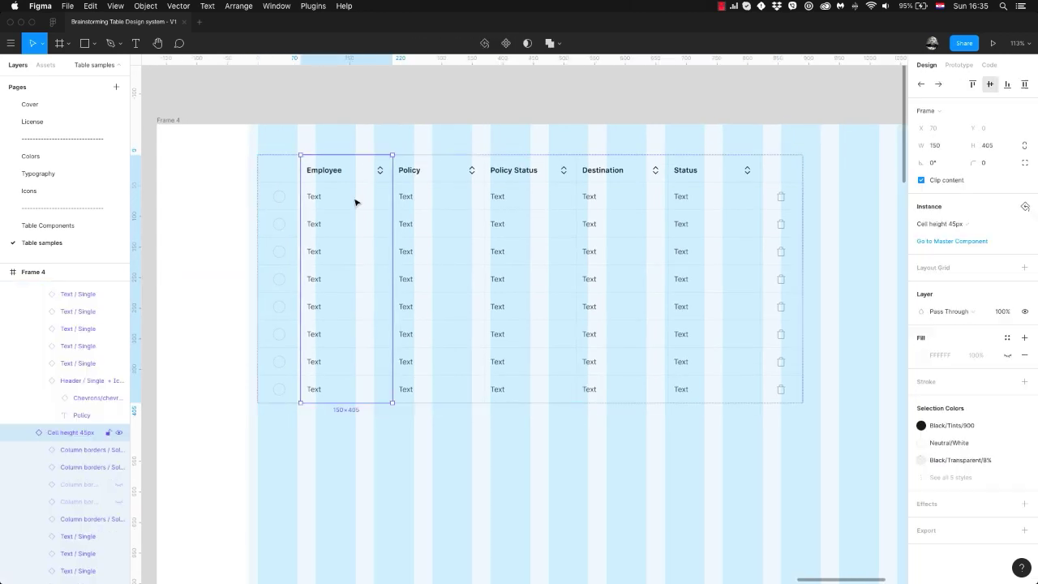
left_click(359, 226, "shift")
left_click(362, 252, "shift")
left_click(364, 279, "shift")
left_click(365, 307, "shift")
left_click(365, 335, "shift")
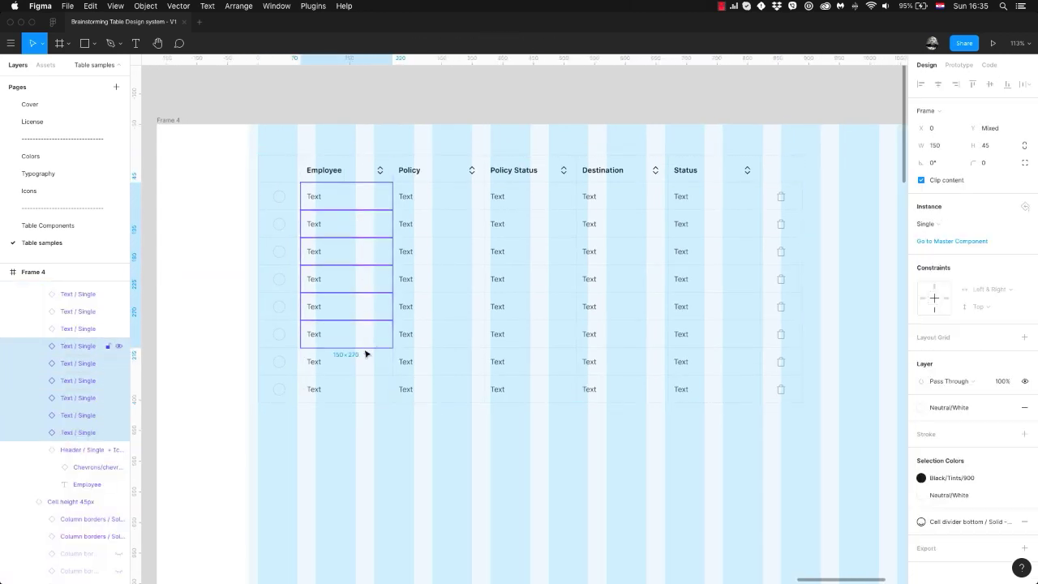
left_click(363, 363, "shift")
left_click(358, 390, "shift")
left_click(957, 225)
mouse_move(933, 404)
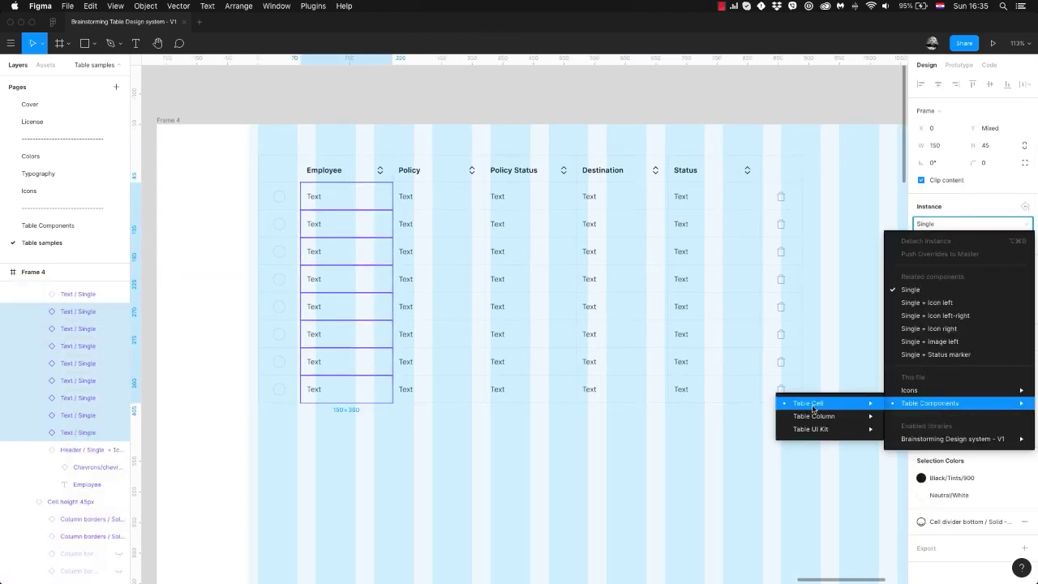
mouse_move(811, 403)
mouse_move(707, 442)
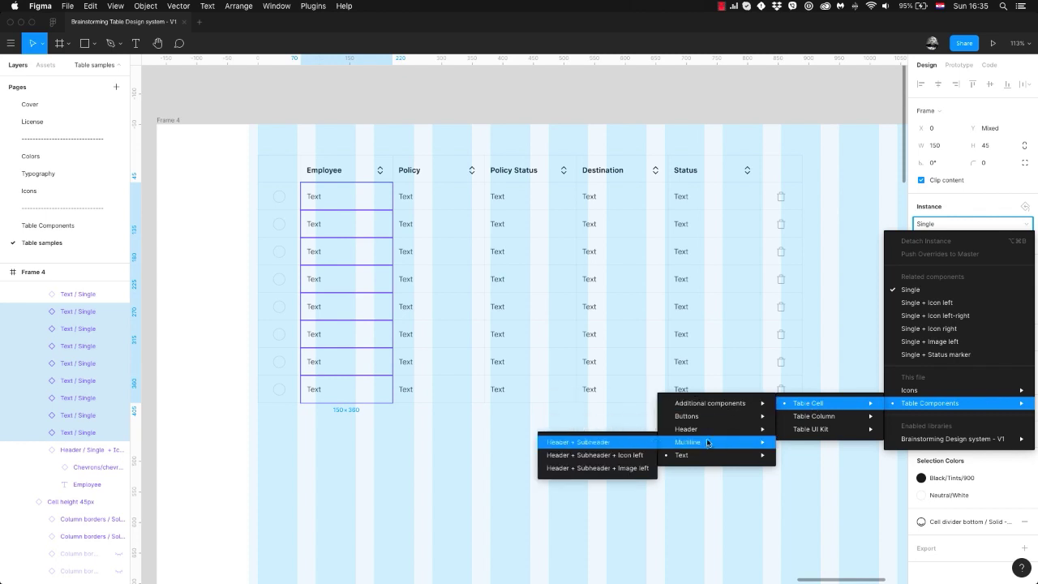
left_click(603, 469)
Widen the Employee column to about 237 px.
left_click(352, 134)
double_click(361, 174)
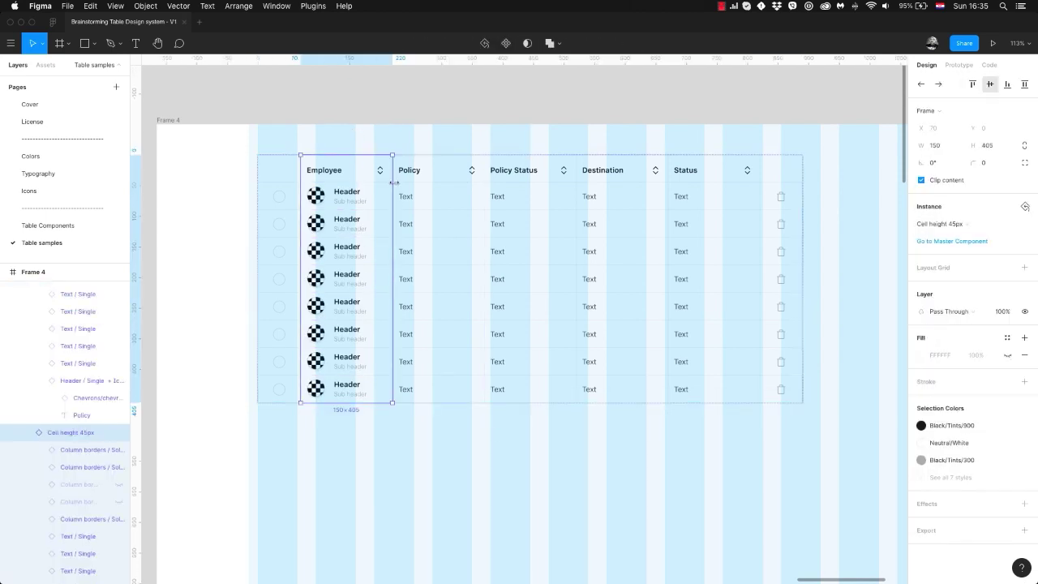
left_click_drag(394, 183, 446, 192)
Recolour the five header labels, from Employee to Status, with the Black/Tints/300 style.
scroll(365, 204, "up", 2)
left_click(321, 165, "super")
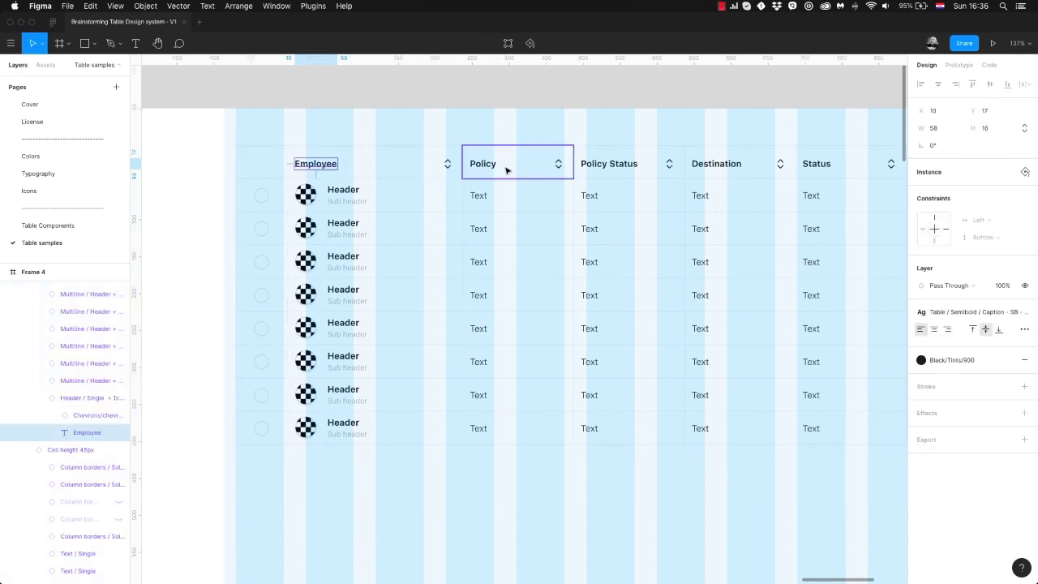
left_click(488, 165, "shift+super")
left_click(606, 166, "shift+super")
scroll(840, 162, "right", 5)
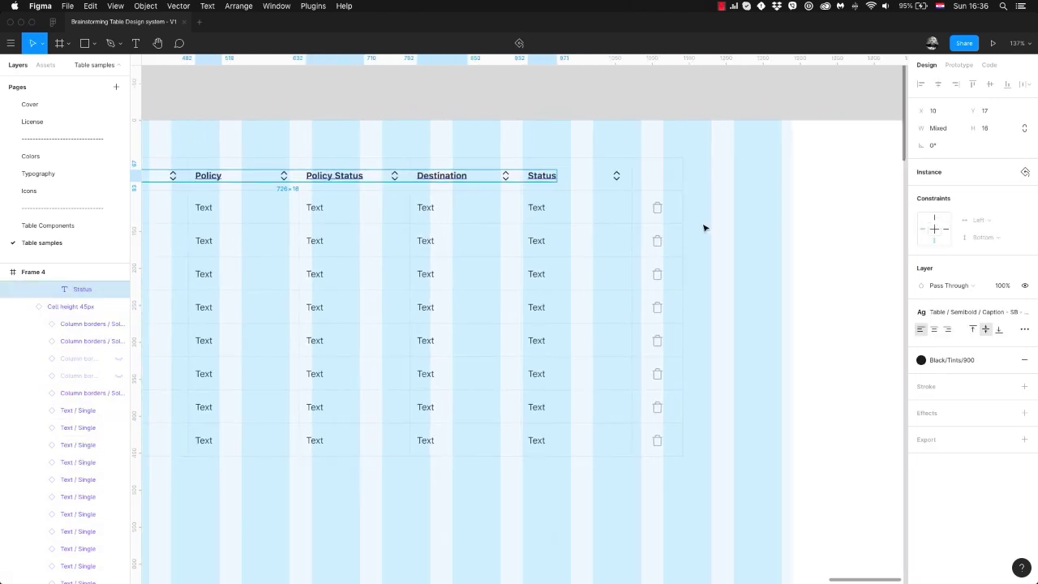
left_click(966, 361)
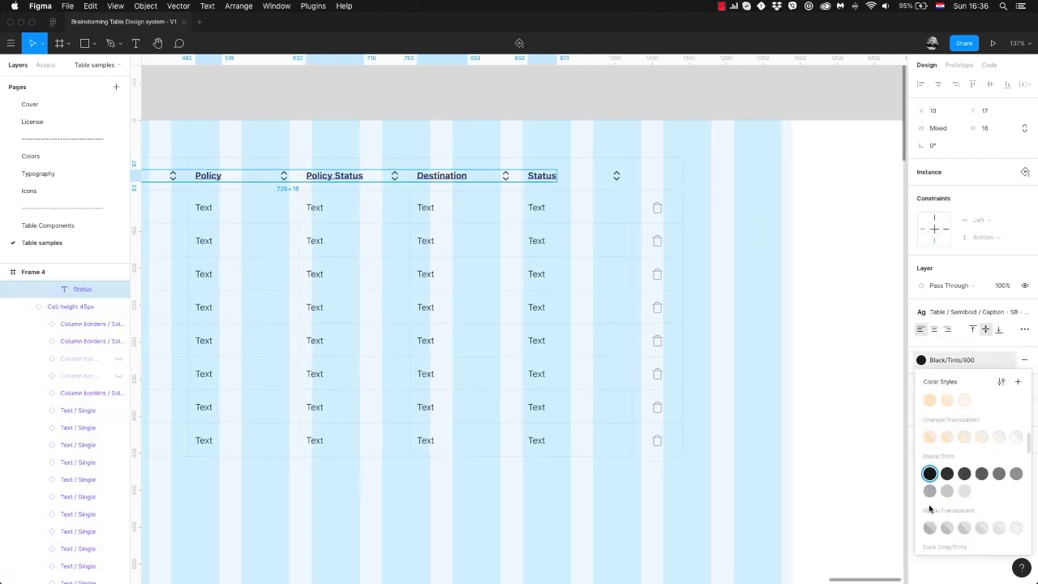
left_click(968, 354)
Apply the Table/Light text style Caption - L - 12px to the five header labels.
left_click(968, 311)
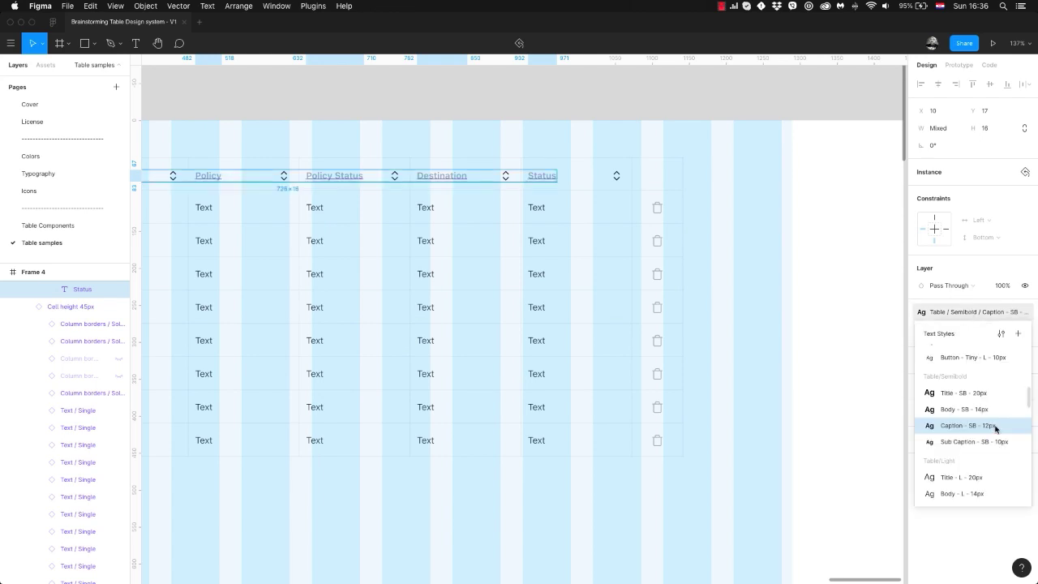
scroll(977, 469, "down", 1)
left_click(974, 481)
scroll(576, 243, "left", 5)
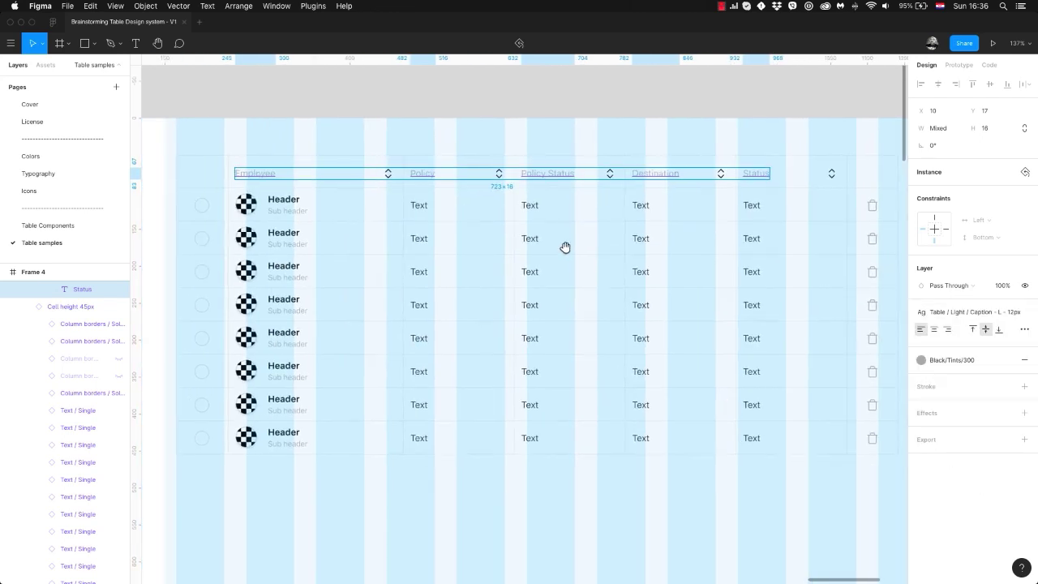
Replace the sort icons in the five column headers with the chevron-down icon from the local Chevrons components.
left_click(45, 65)
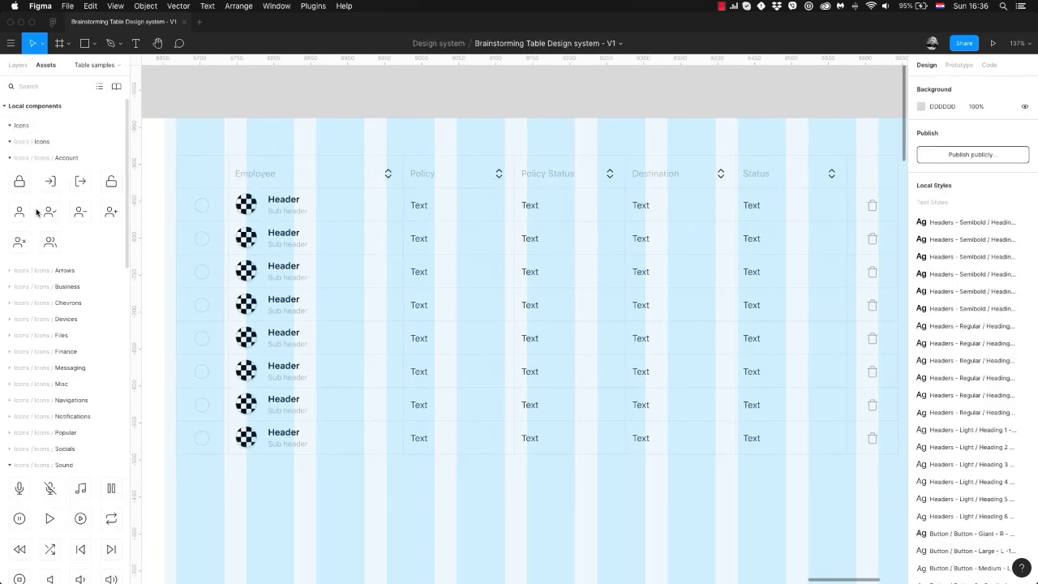
left_click(8, 303)
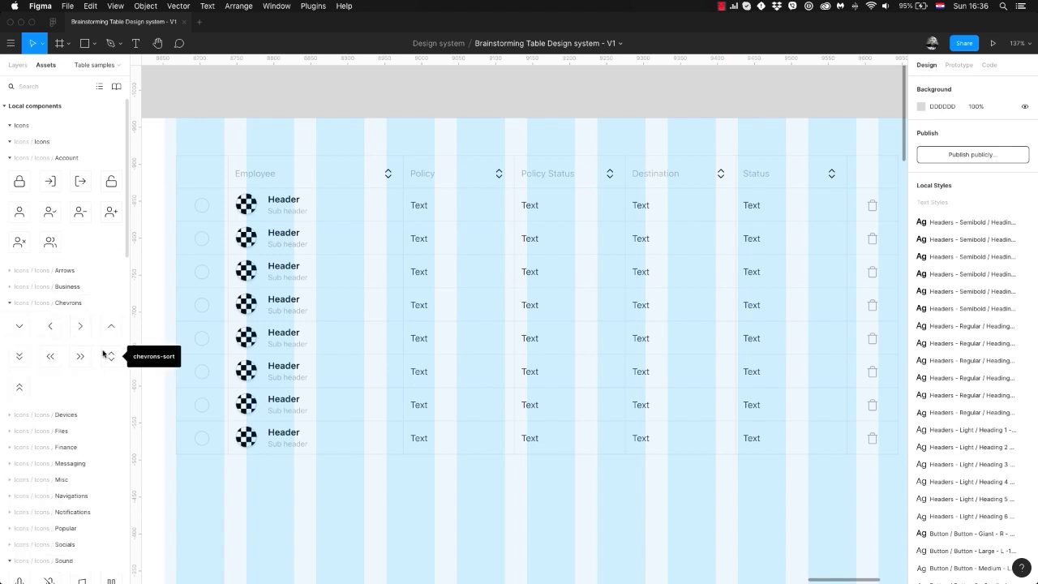
left_click_drag(20, 325, 499, 174)
left_click_drag(21, 327, 617, 176)
left_click_drag(20, 325, 833, 176)
Recolour the chevron-down icons in all five column headers with a light grey colour style.
left_click(843, 176)
double_click(834, 176)
double_click(834, 176)
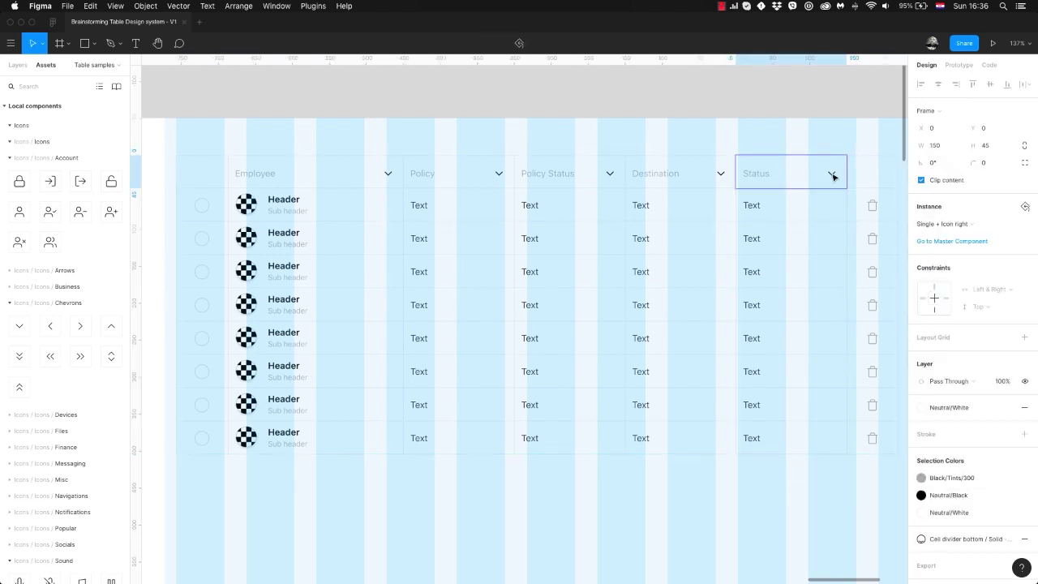
double_click(833, 176)
triple_click(723, 176, "shift")
left_click(614, 176, "shift")
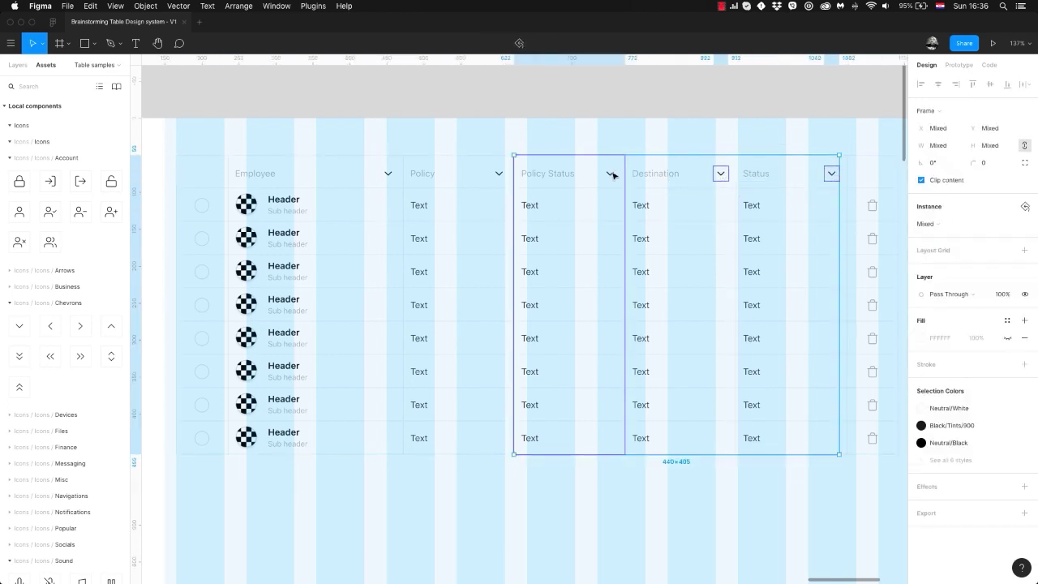
double_click(613, 176, "shift")
left_click(498, 174, "shift")
double_click(498, 174, "shift")
left_click(390, 176, "shift")
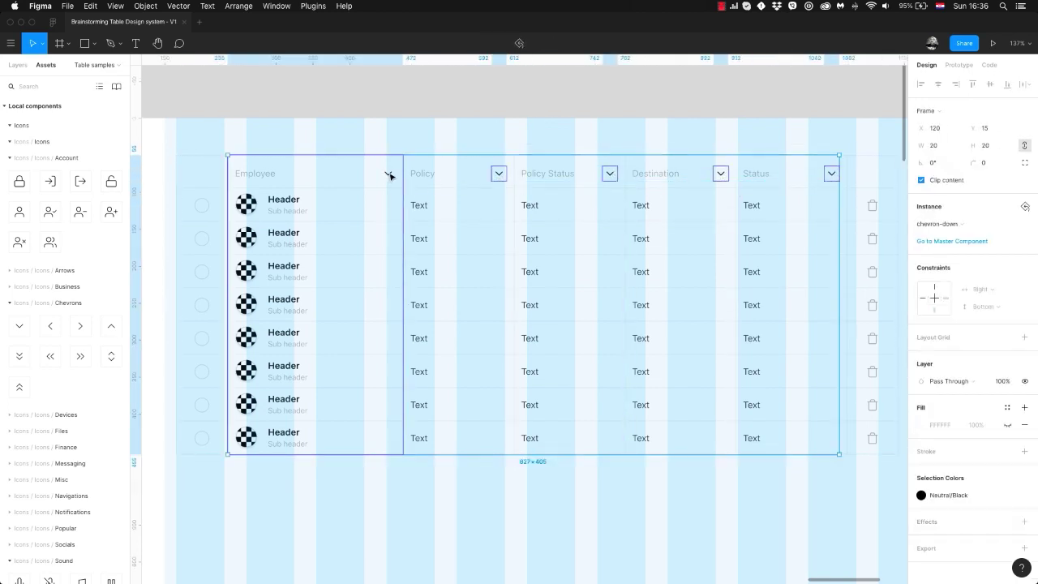
double_click(390, 177, "shift")
left_click(943, 494)
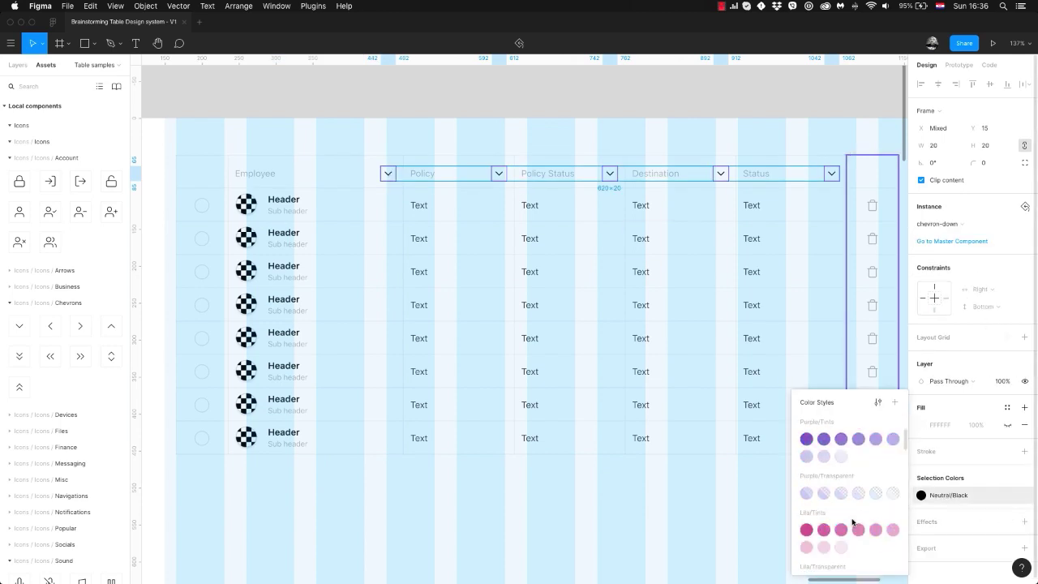
scroll(852, 524, "down", 5)
left_click(810, 460)
left_click(622, 115)
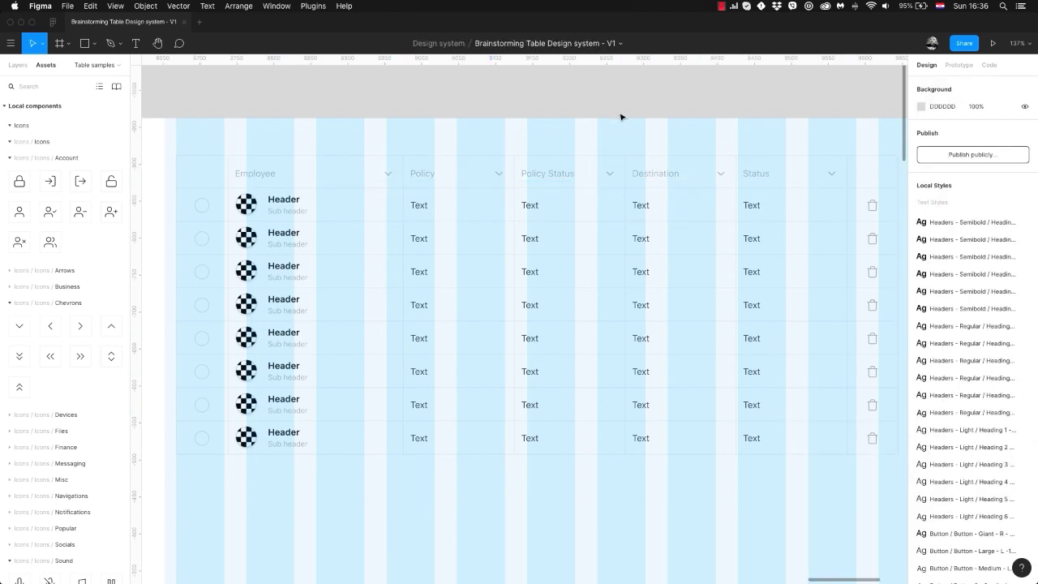
Fill the eight Header texts in the Employee column with sample names using the Content Reel plugin.
left_click_drag(477, 167, 565, 146)
left_click(383, 171, "super")
left_click(383, 204, "shift+super")
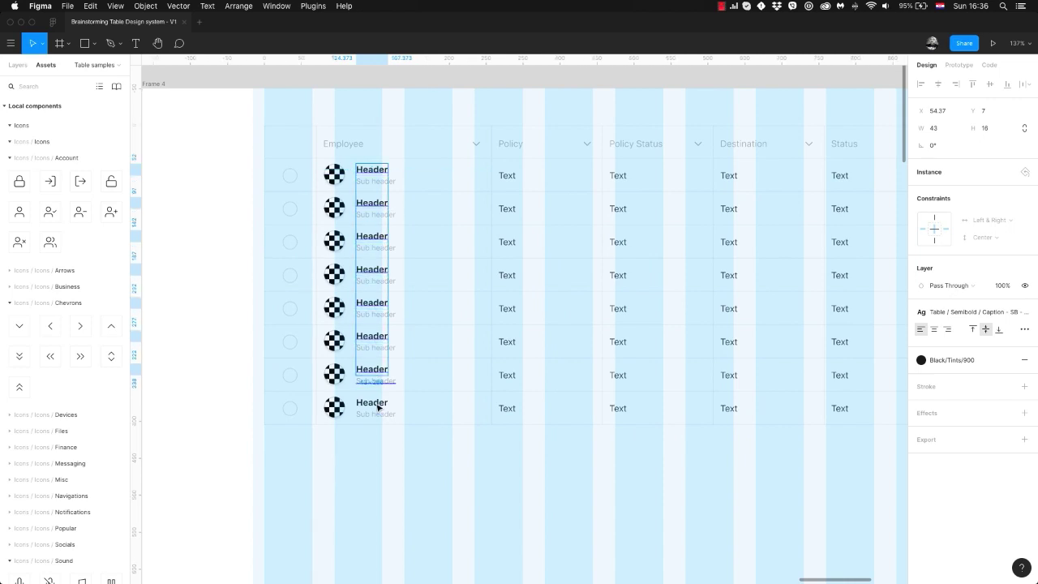
key("super+slash")
type("content")
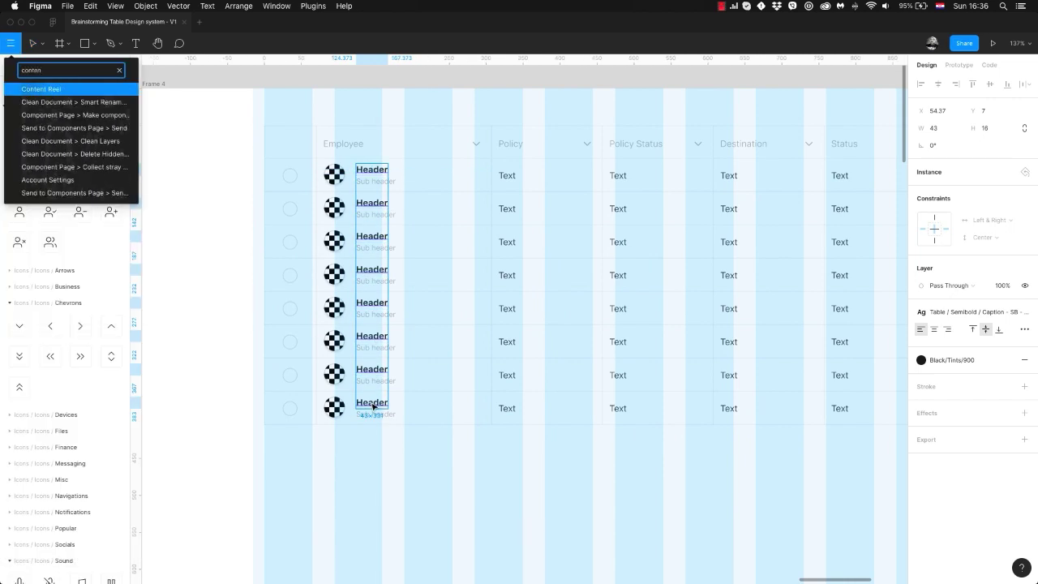
key("Return")
left_click(194, 143)
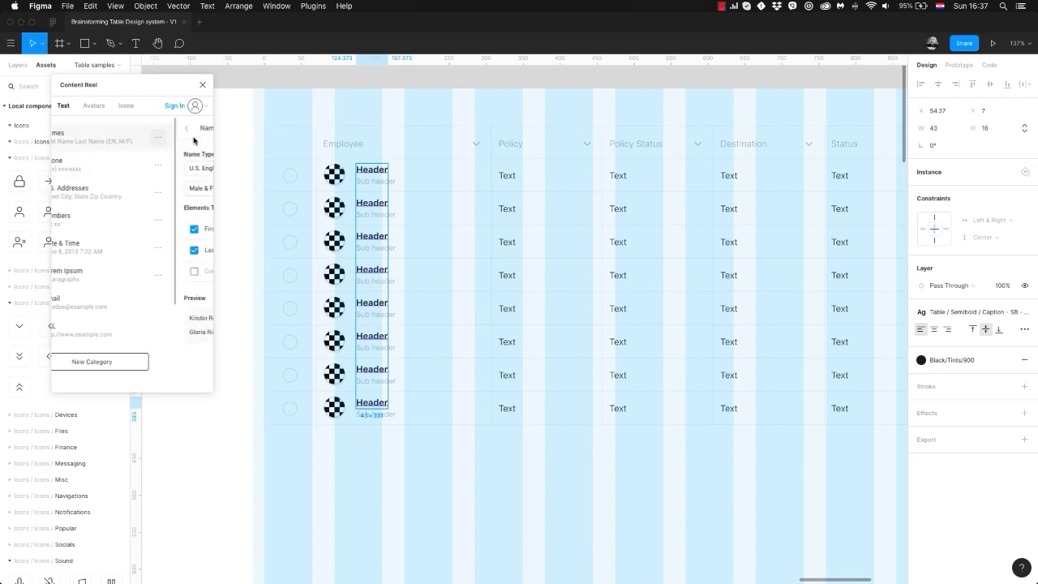
left_click(374, 113)
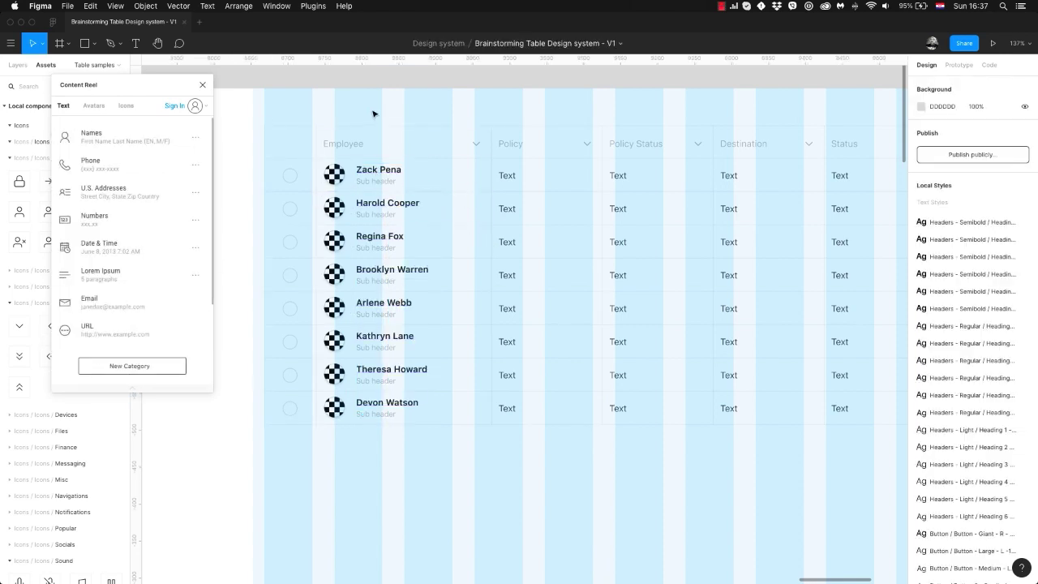
Set the sub header in the Employee column's first row to VP of Sales.
double_click(373, 182)
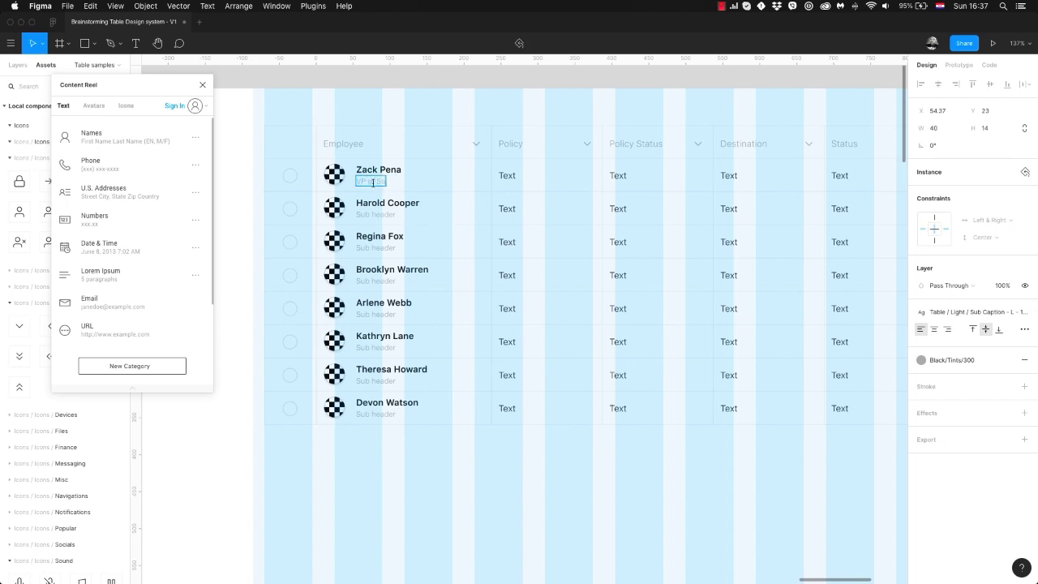
left_click(299, 79)
Move the Content Reel window clear of the Frame 4 title and remove the frame's 12-column layout grid.
left_click_drag(159, 82, 144, 141)
left_click(155, 84)
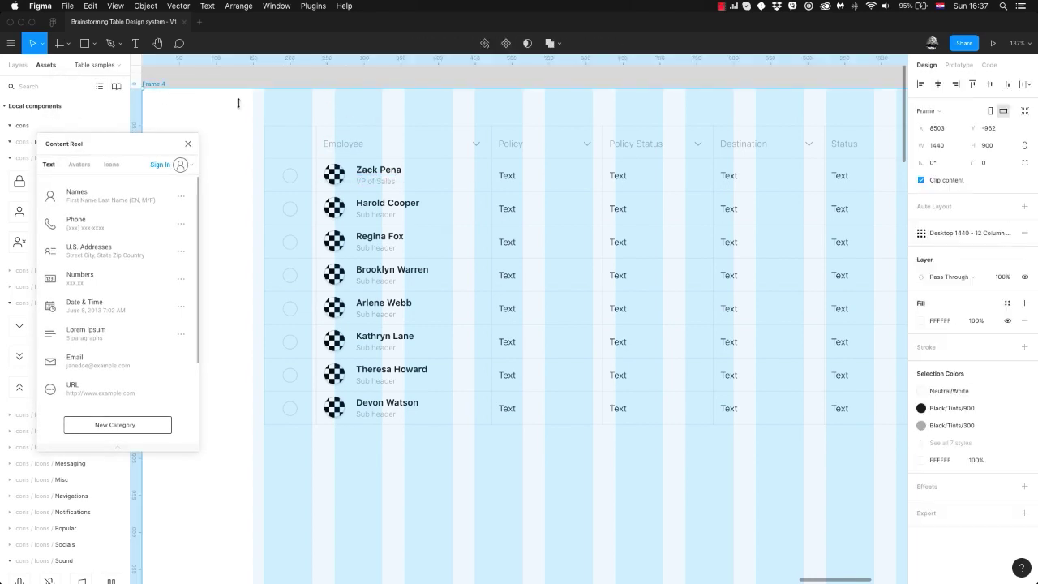
left_click(1025, 233)
Set the sub headers in the second, third and fourth employee rows to Advisory Board, Social Content Creator and VP of Sales.
double_click(377, 215)
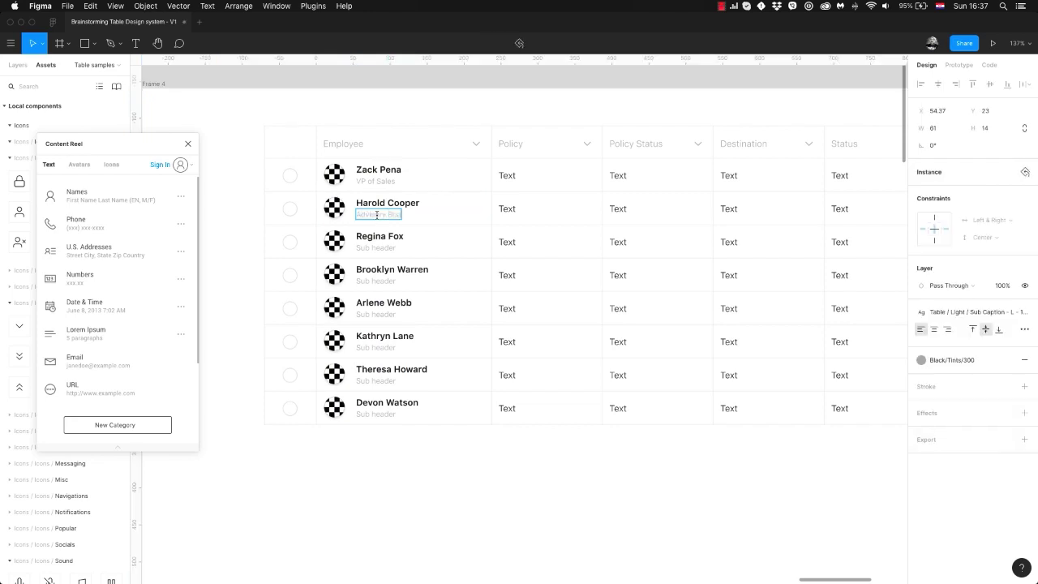
double_click(385, 246)
key("super+a")
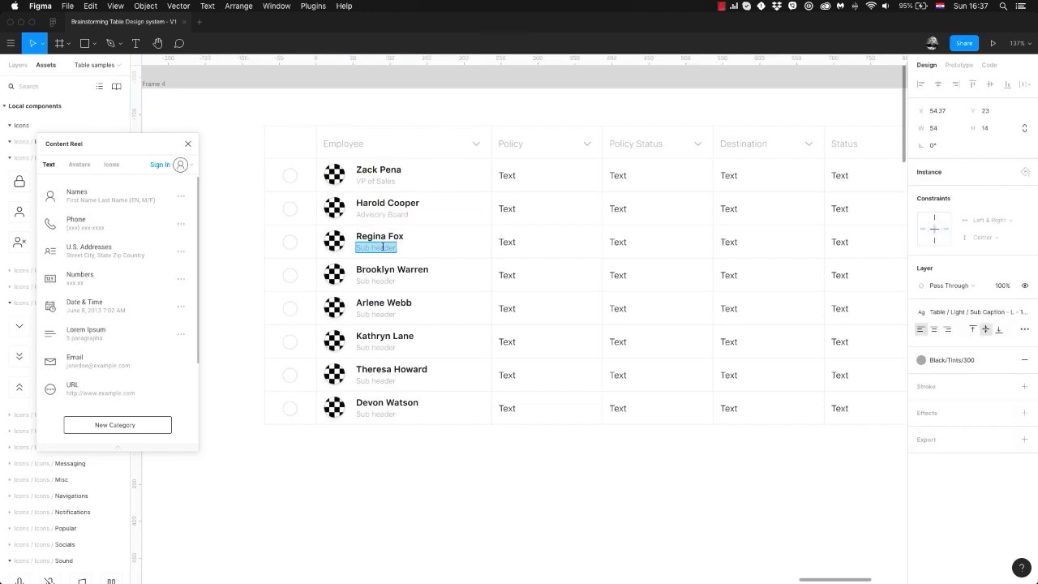
type("Social")
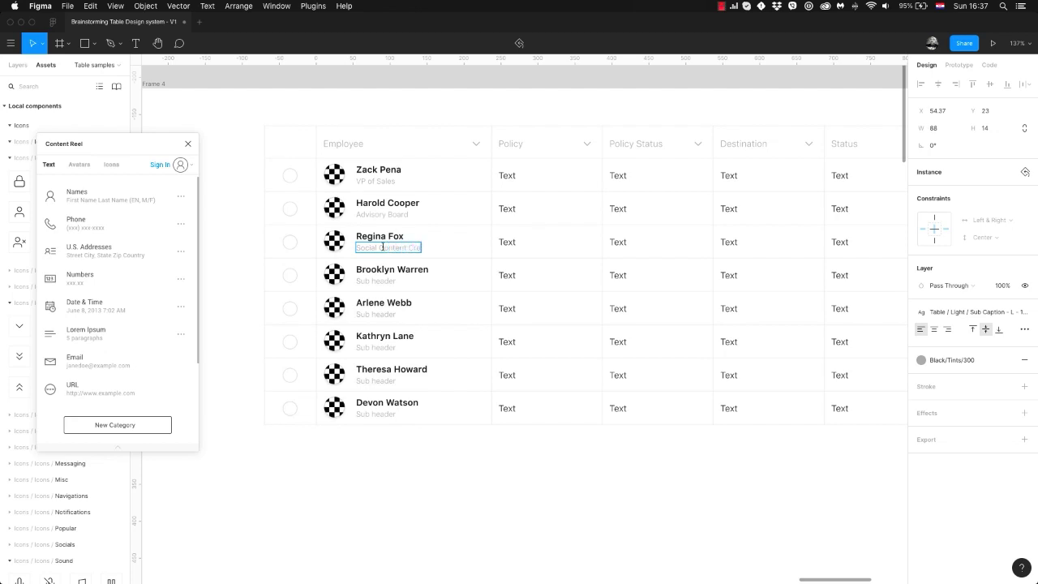
double_click(376, 281)
key("super+a")
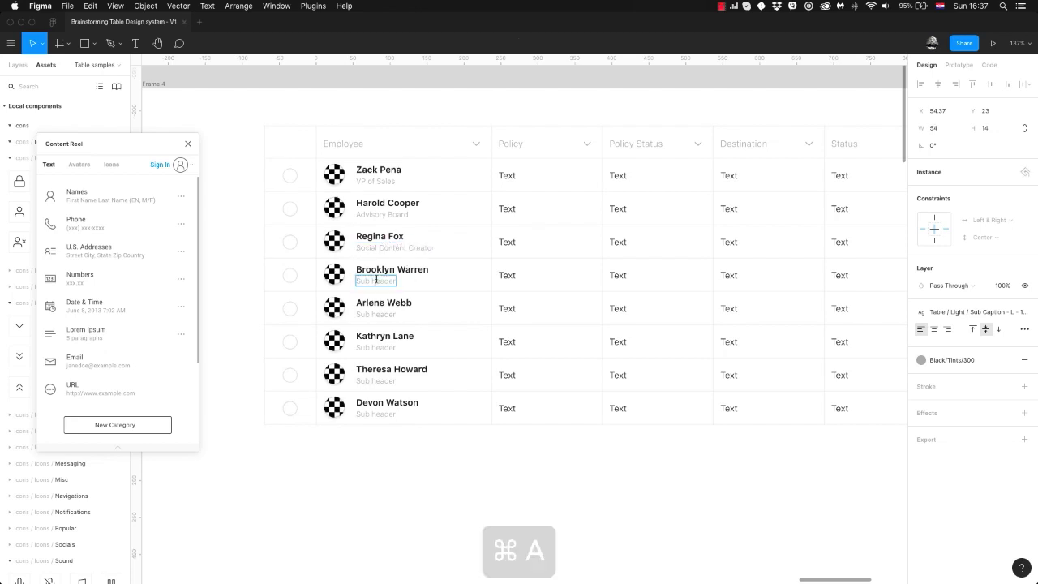
type("VP of Sale")
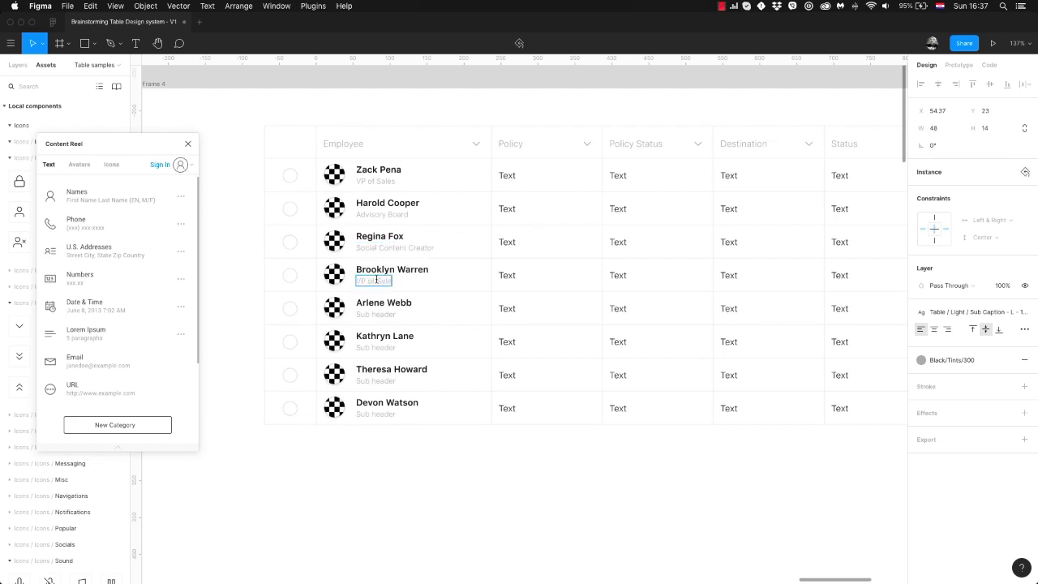
Set the sub headers in the fifth and sixth employee rows to Developer and Public Relations.
double_click(369, 314)
key("super+a")
type("Developer")
double_click(375, 347)
key("super+a")
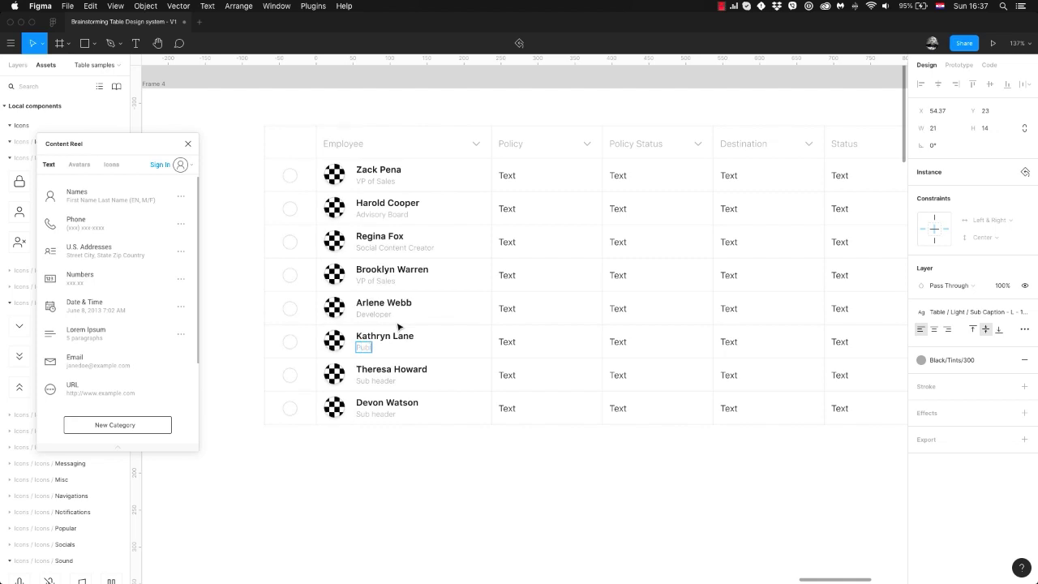
Set the sub headers in the seventh and eighth employee rows to UI/UX Designer and CEO.
double_click(375, 380)
key("super+a")
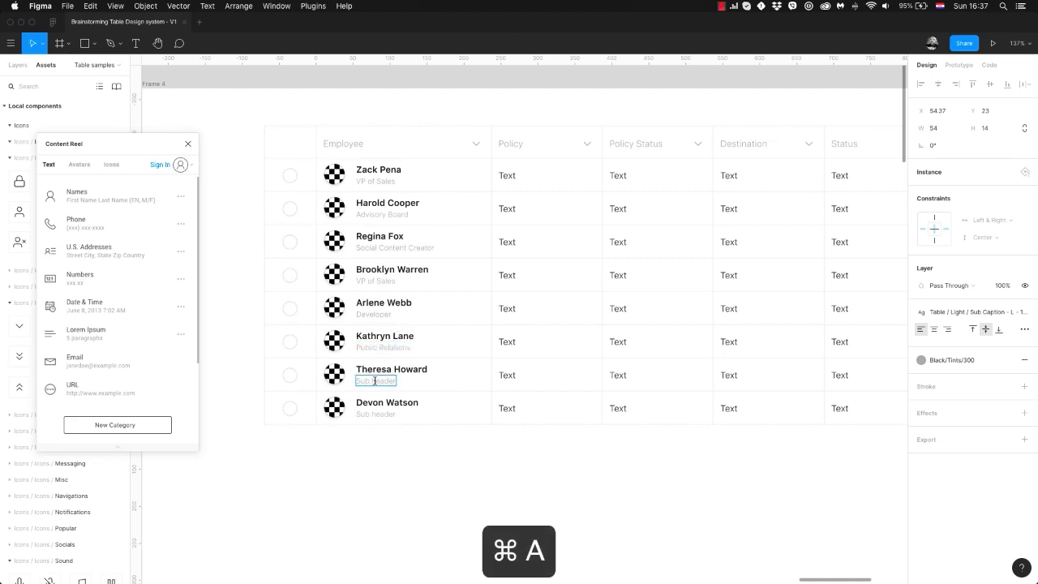
type("UI/UX D")
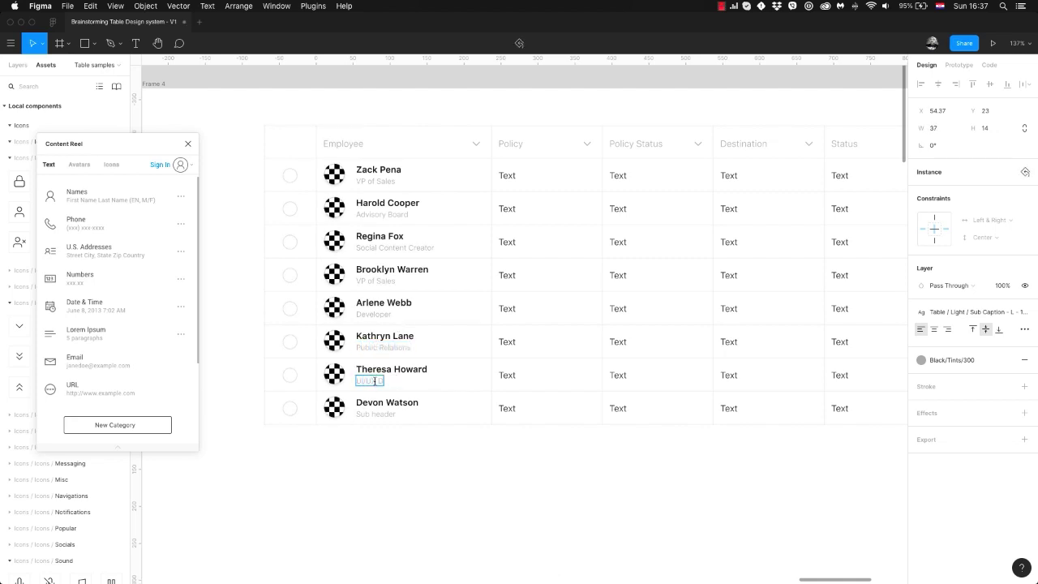
double_click(375, 414)
key("super+a")
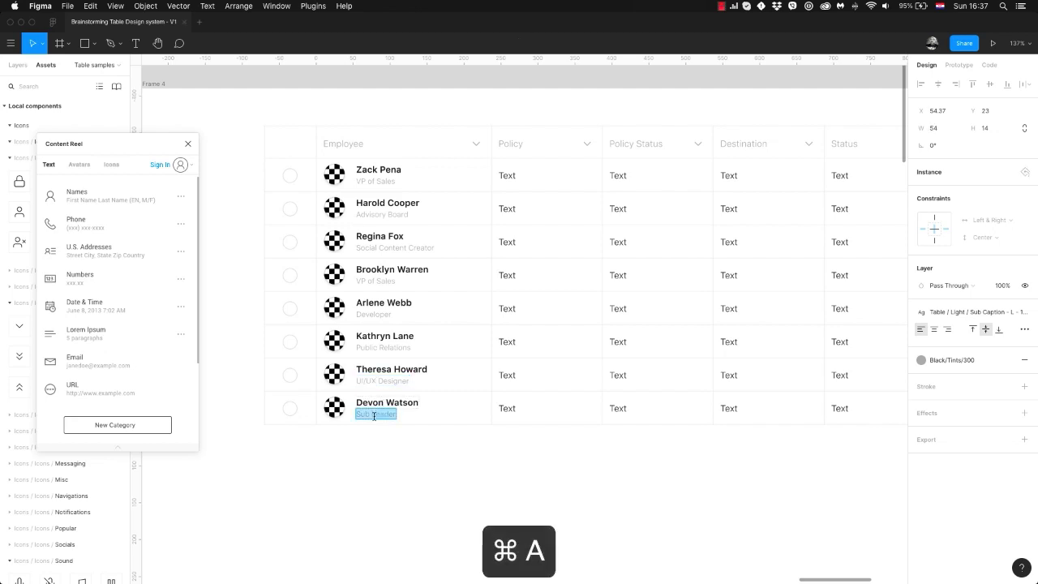
type("CEO")
left_click(407, 462)
Fill the first employee row's avatar with a male avatar style and the second row's with Avatars / Male / 14.
left_click_drag(372, 187, 348, 187)
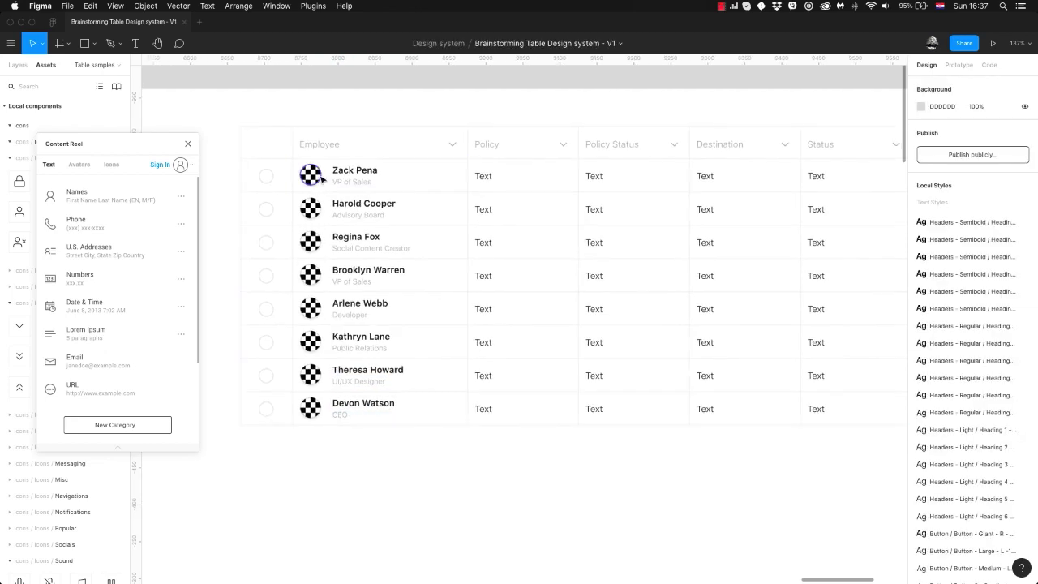
left_click(314, 176, "super")
left_click(1007, 313)
scroll(999, 391, "up", 10)
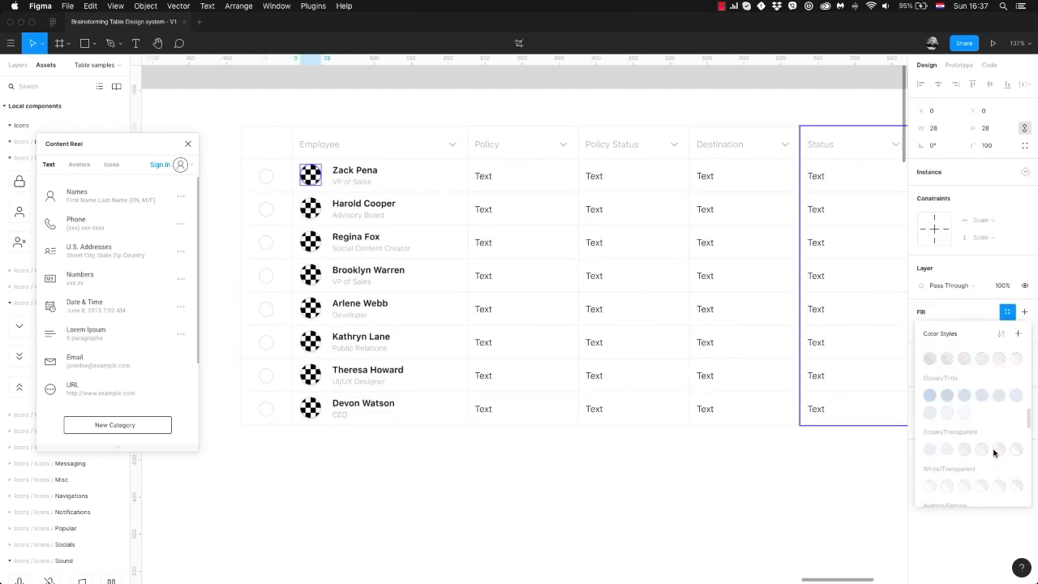
left_click(998, 392)
left_click(310, 208, "super")
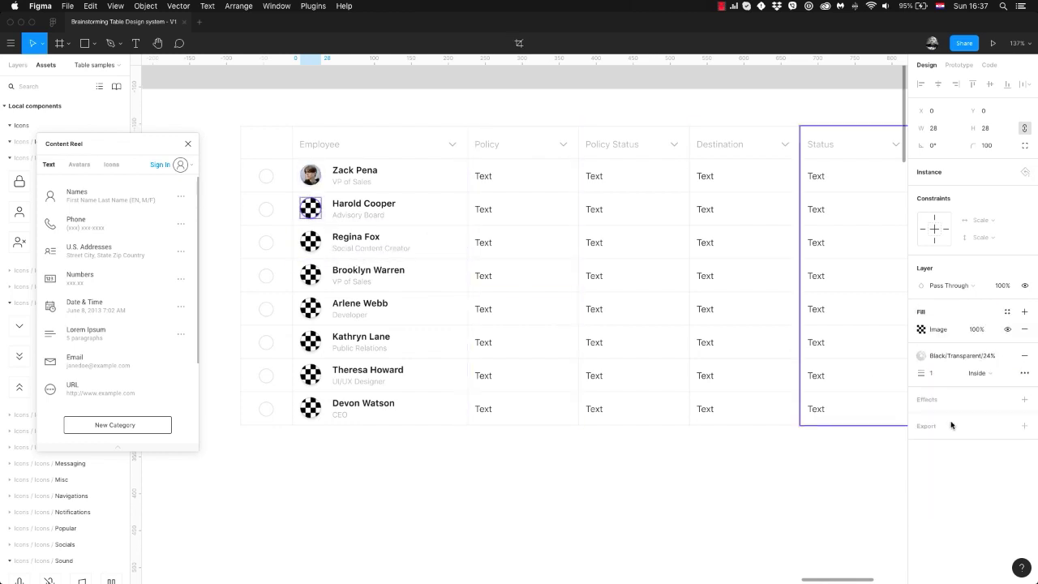
left_click(1006, 311)
scroll(987, 455, "up", 10)
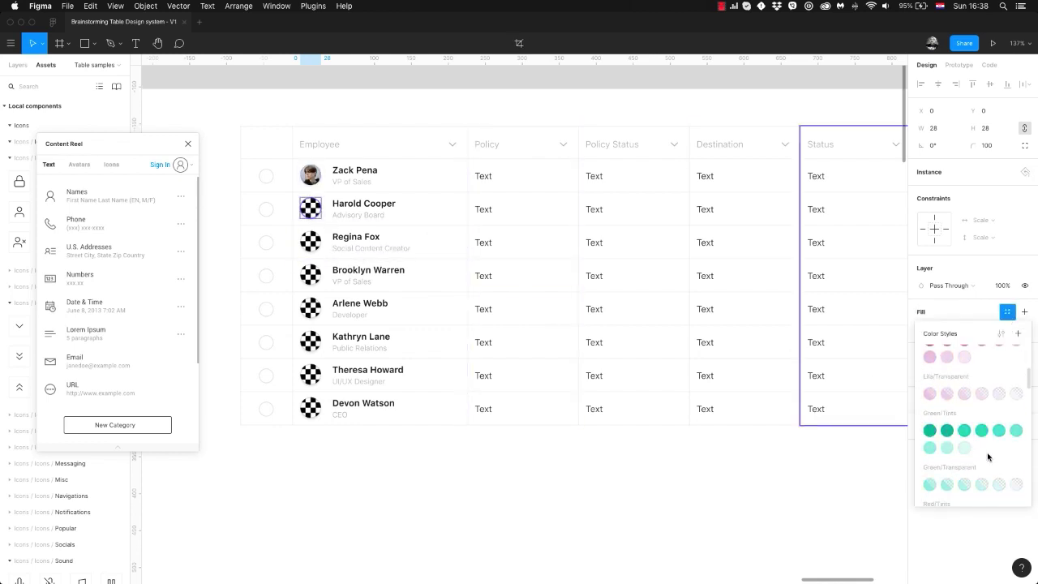
scroll(987, 455, "down", 6)
left_click(948, 478)
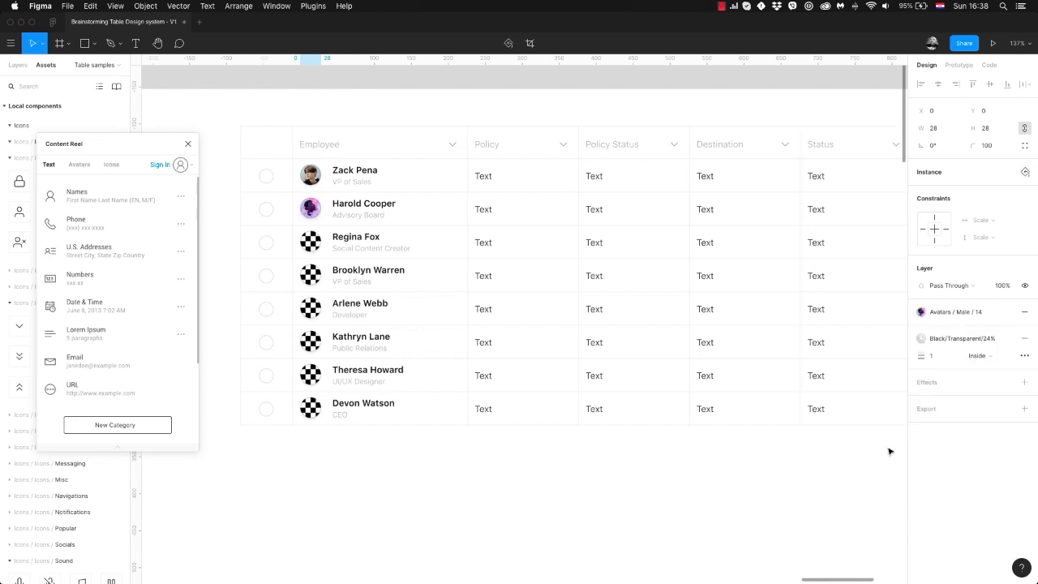
Fill the third employee row's avatar with Avatars / Female / 6 and the fourth row's with a male avatar style.
left_click(311, 247, "super")
left_click(1007, 311)
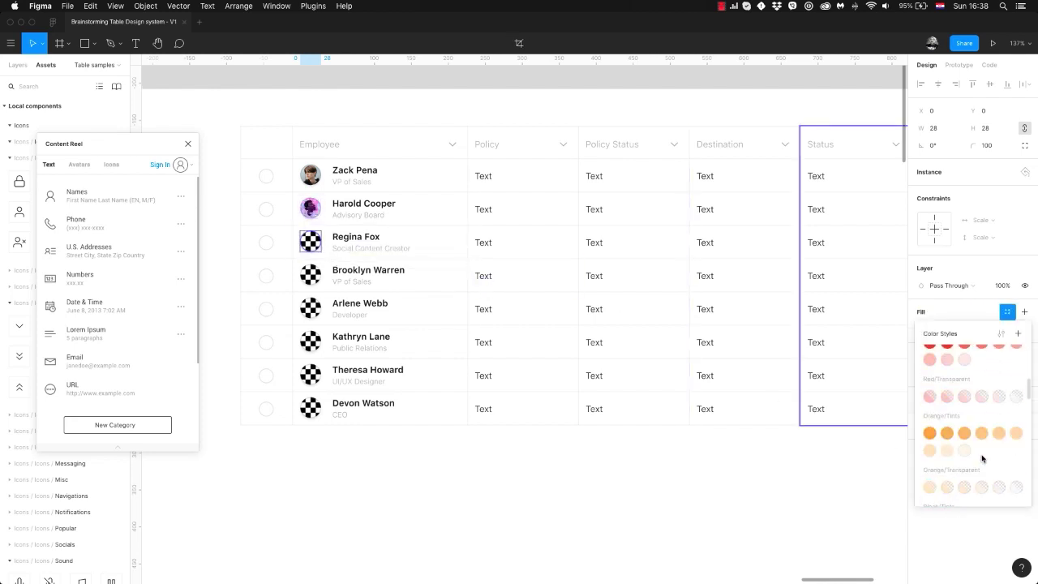
scroll(983, 459, "down", 6)
left_click(982, 459)
left_click(310, 275, "super")
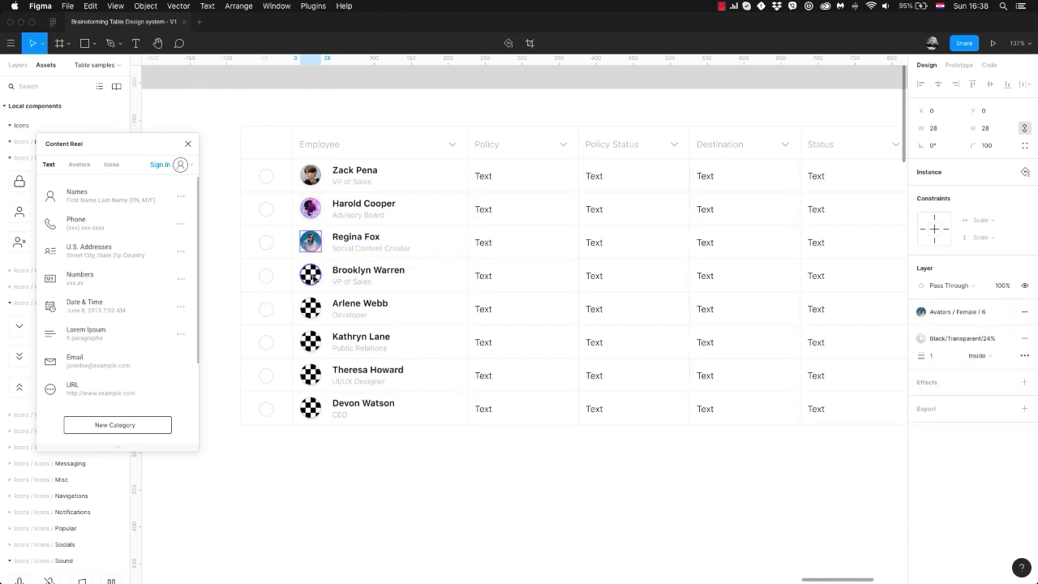
left_click(1006, 312)
scroll(997, 452, "down", 6)
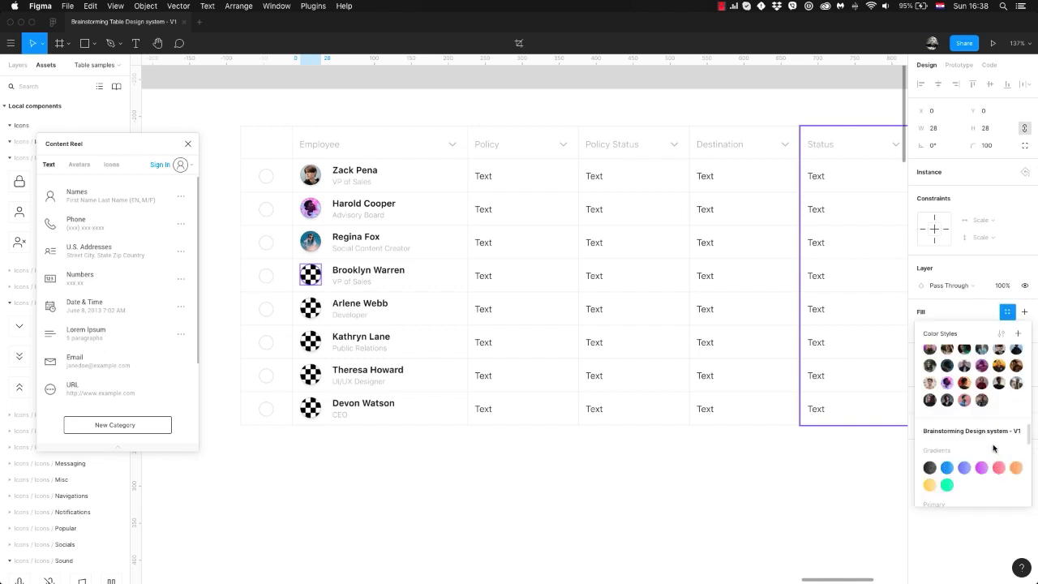
left_click(931, 384)
Fill the fifth employee row's avatar with a female avatar style and the sixth row's with Avatars / Female / 18.
left_click(312, 308, "super")
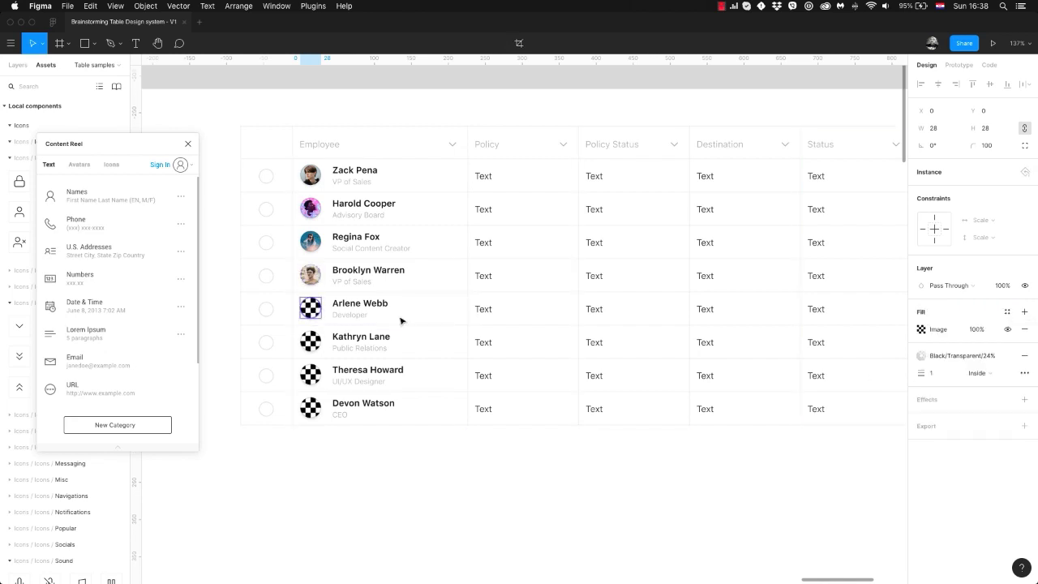
left_click(1006, 312)
scroll(997, 457, "down", 8)
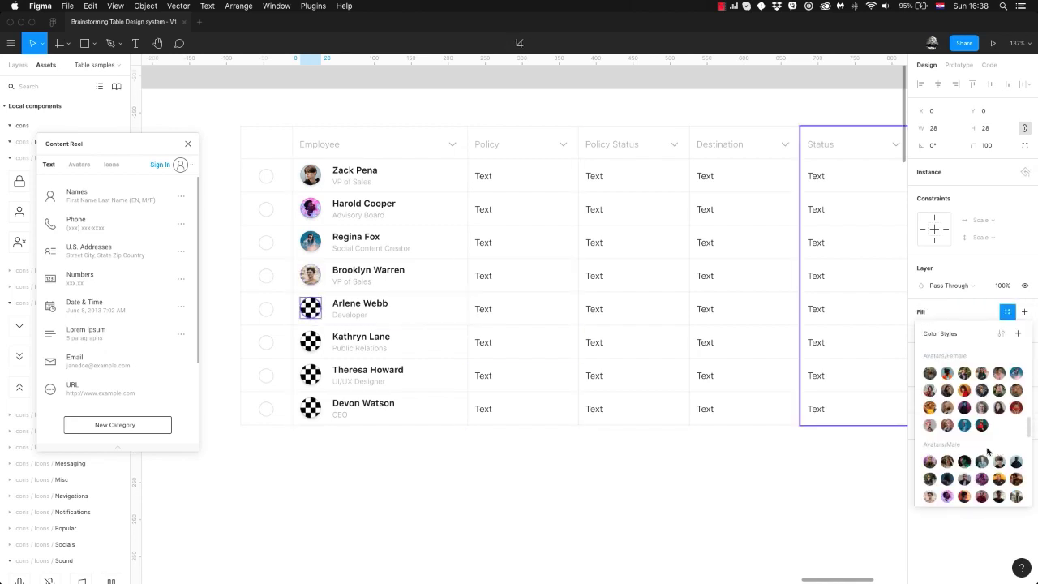
left_click(966, 393)
left_click(310, 342, "super")
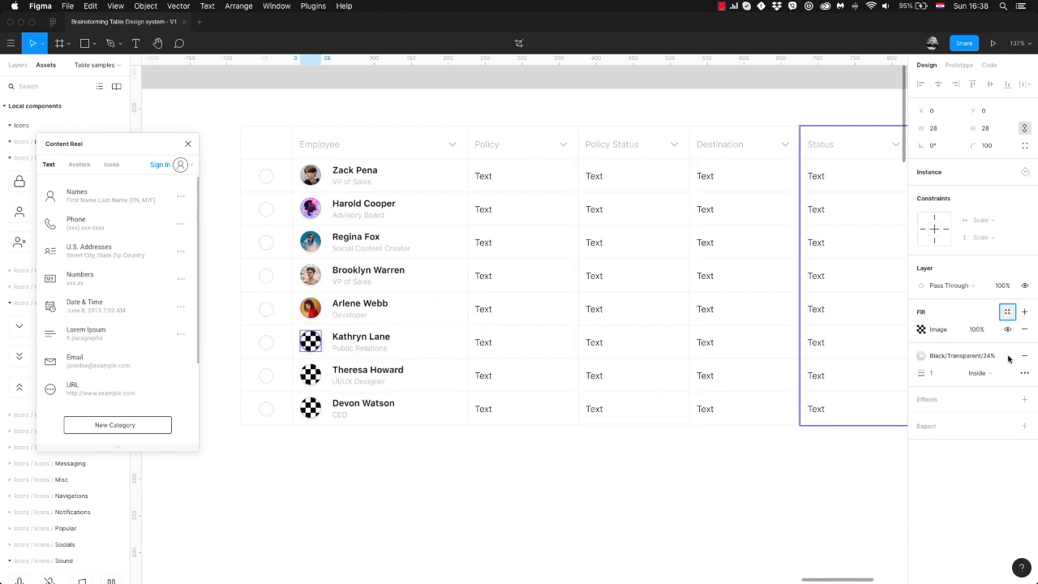
left_click(1007, 313)
scroll(992, 440, "down", 10)
left_click(1015, 398)
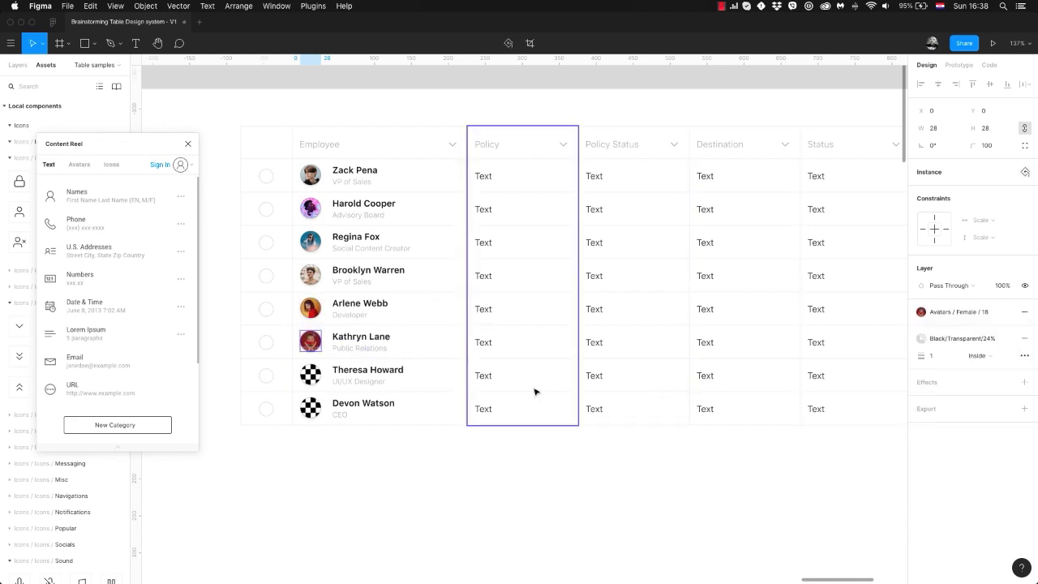
Fill the seventh employee row's avatar with a female avatar style and the eighth row's with Avatars / Male / 6.
left_click(321, 376, "super")
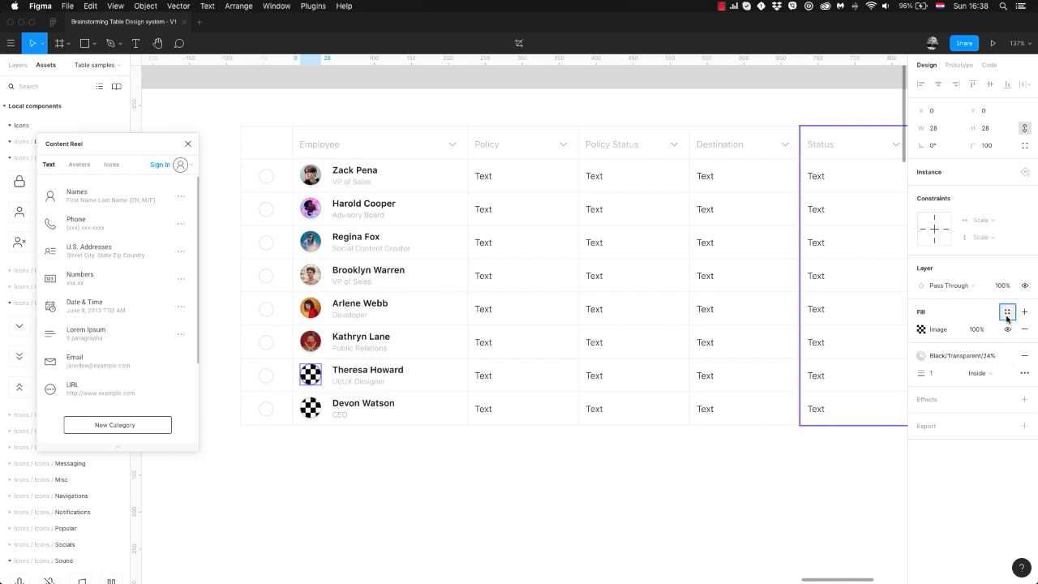
left_click(1006, 312)
scroll(992, 435, "down", 10)
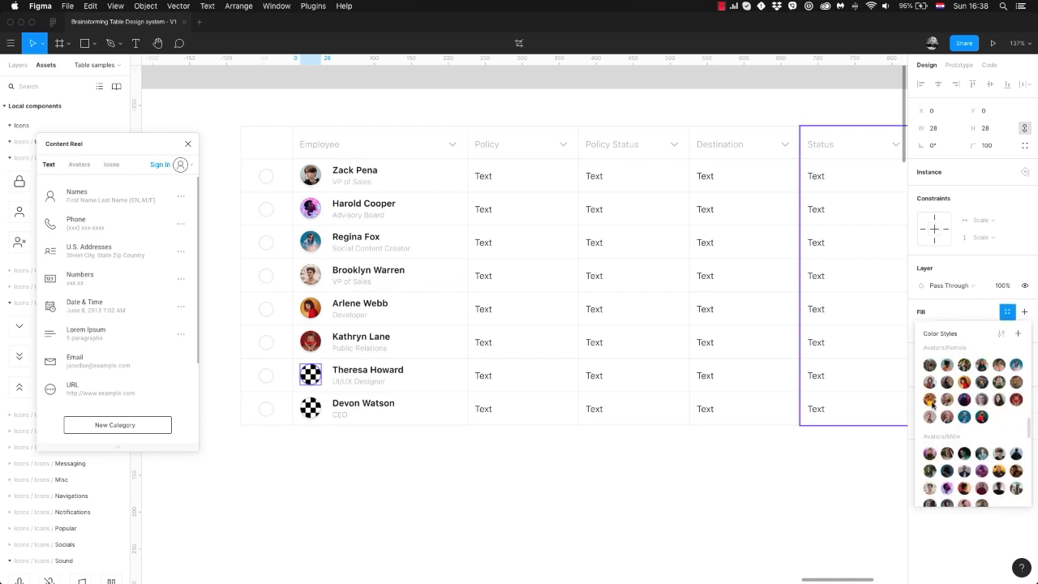
left_click(931, 379)
left_click(321, 408, "super")
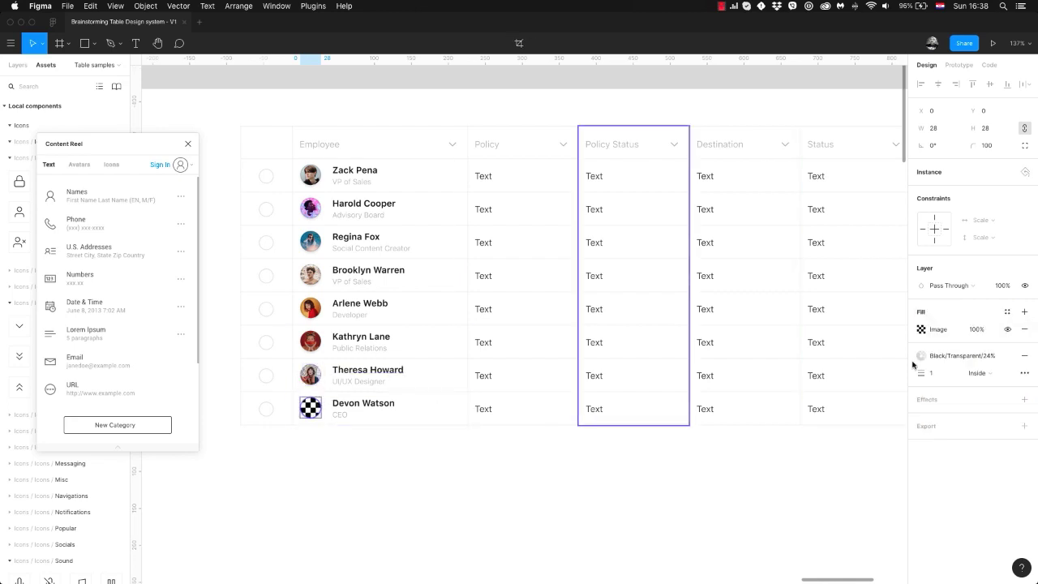
left_click(1008, 313)
scroll(999, 398, "down", 10)
scroll(1000, 398, "down", 5)
left_click(1019, 426)
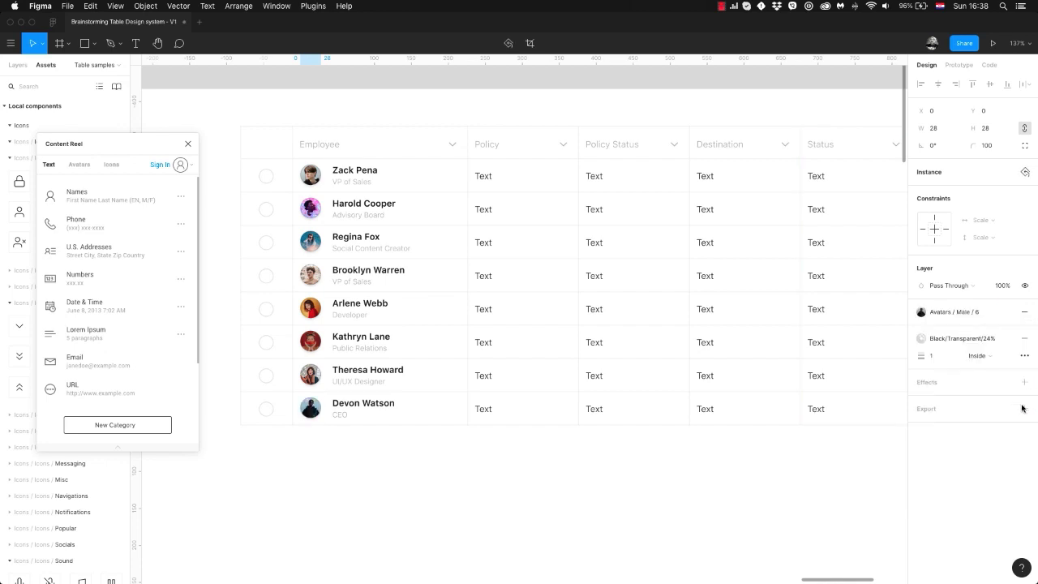
left_click(389, 462)
Swap all eight body cells in the Policy column to the Multiline Header + Subheader table cell component.
left_click(528, 232)
scroll(486, 211, "right", 3)
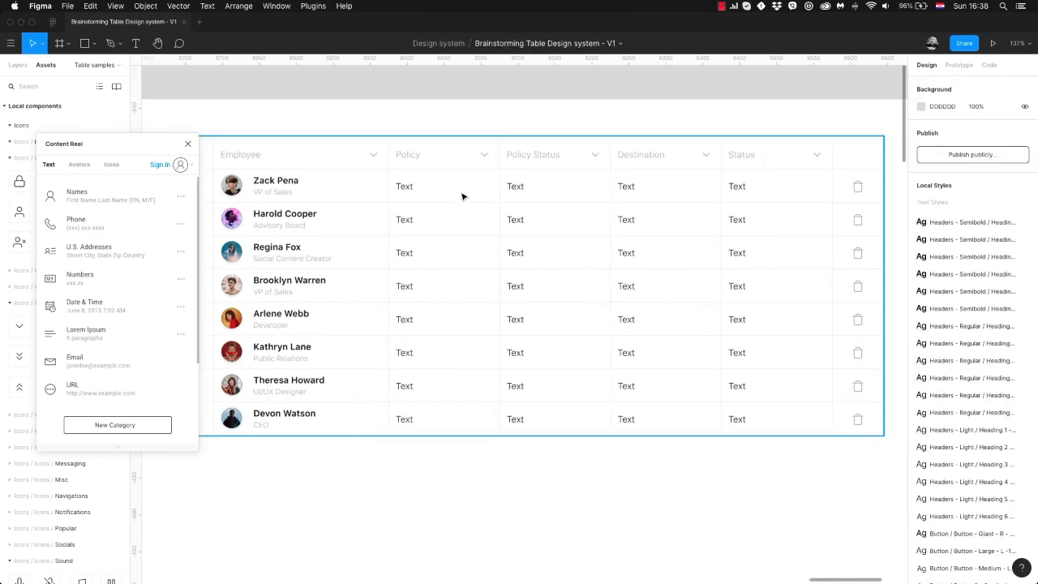
left_click(458, 188, "super")
left_click(464, 228, "shift")
left_click(467, 251, "shift")
left_click(463, 287, "shift")
left_click(459, 324, "shift")
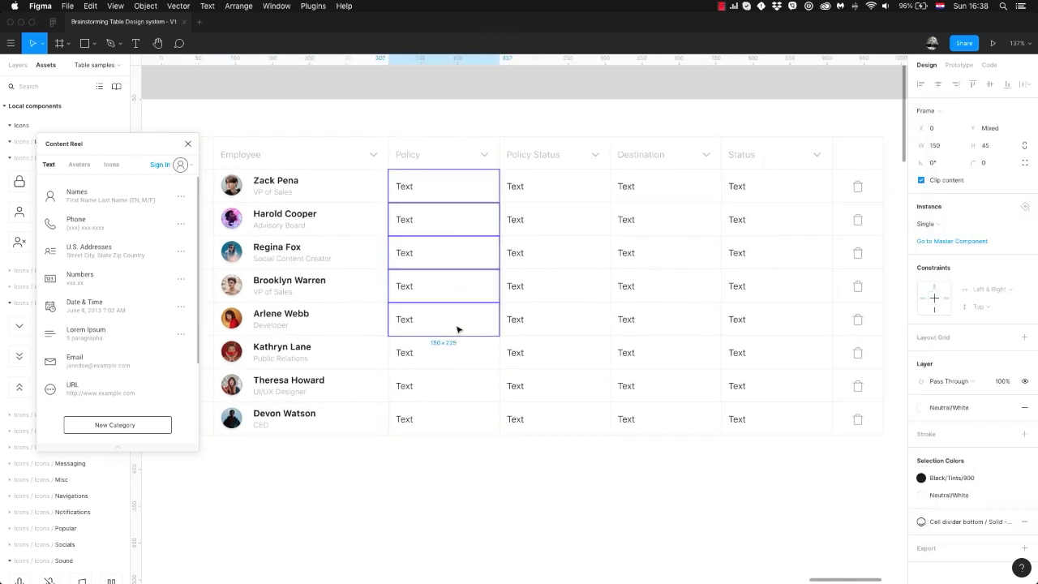
left_click(459, 356, "shift")
left_click(457, 388, "shift")
left_click(458, 418, "shift")
left_click(954, 226)
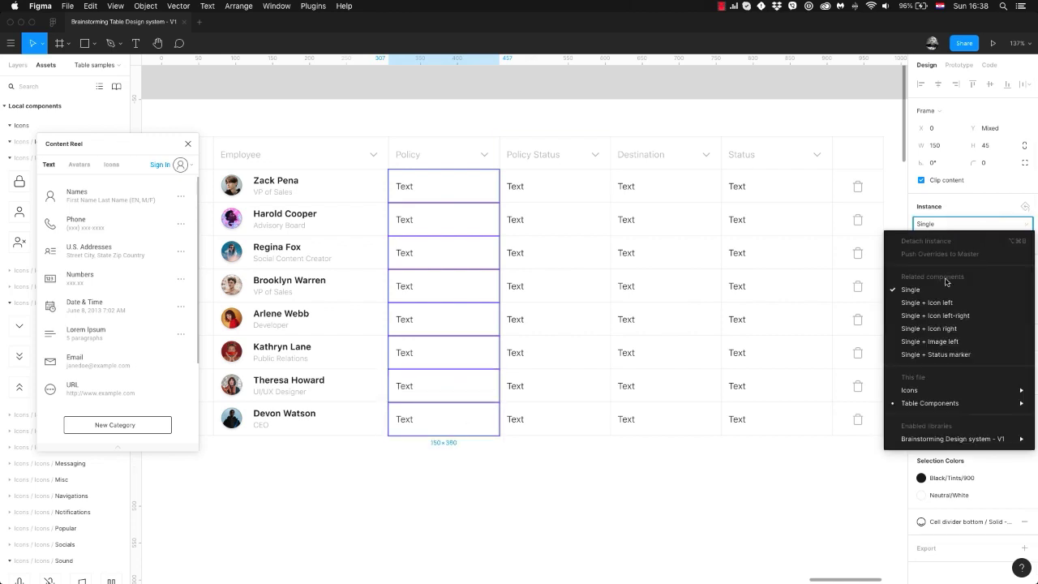
mouse_move(930, 403)
mouse_move(811, 411)
mouse_move(704, 444)
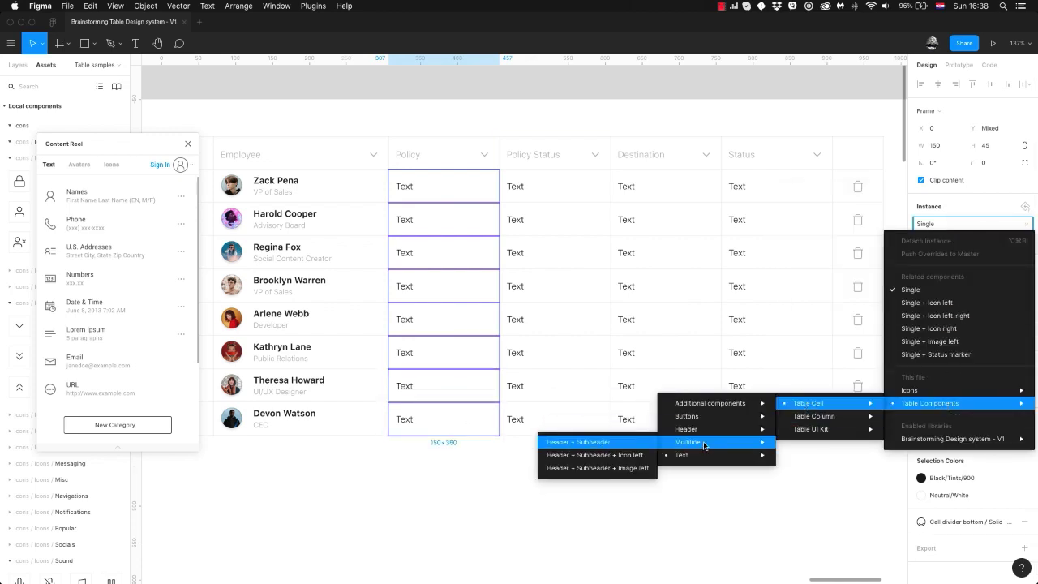
left_click(603, 442)
Fill all eight Policy cell headers with random Content Reel numbers in the Hundreds (xxx) range, showing currency ($) and decimals.
left_click(423, 183, "super")
left_click(420, 216, "shift+super")
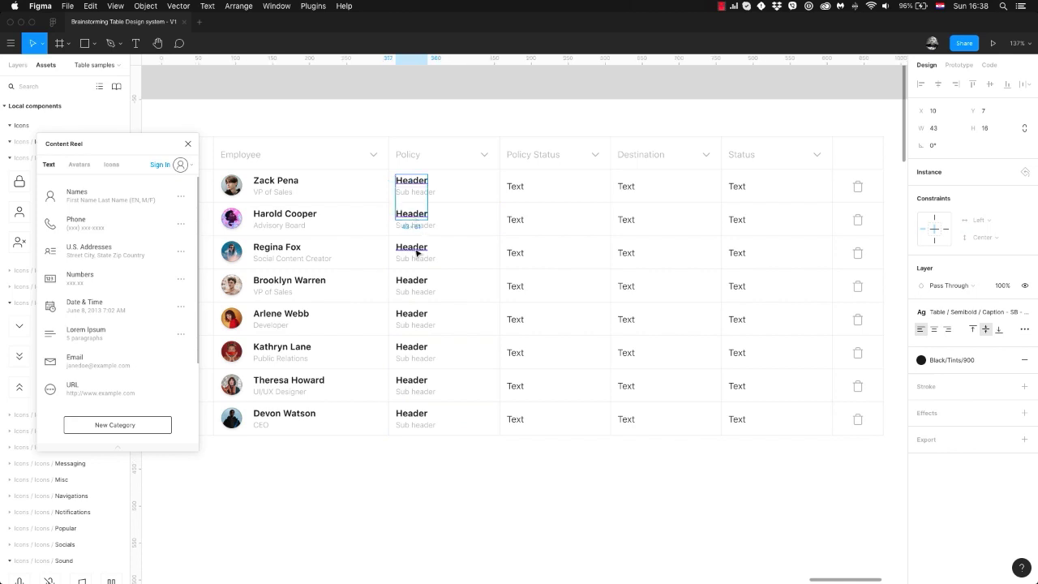
left_click(411, 417, "shift+super")
left_click(181, 278)
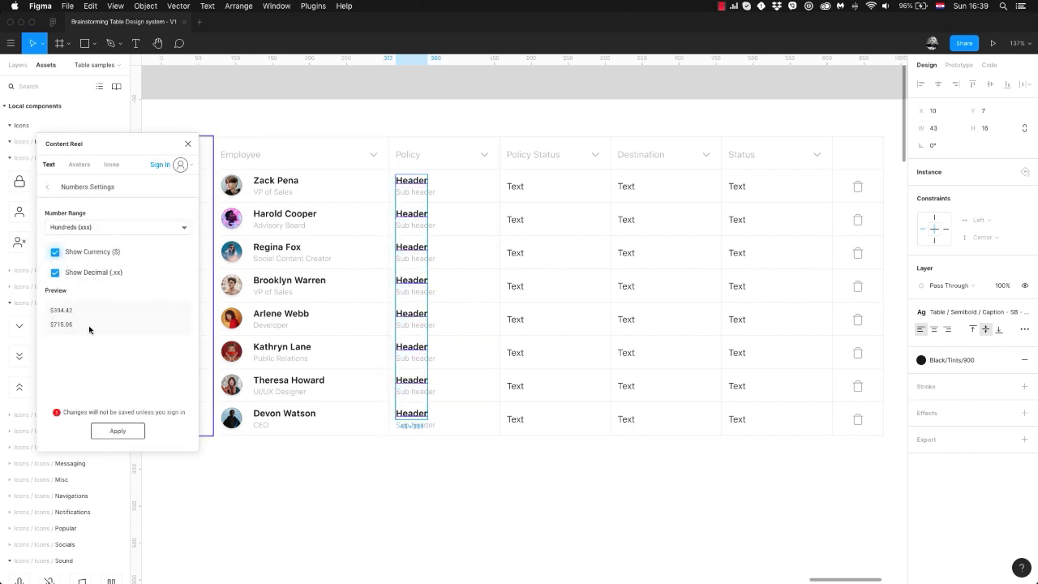
left_click(117, 431)
Set the Policy column's sub headers in the first, fourth, fifth, sixth and seventh rows to Basic Policy.
double_click(416, 191)
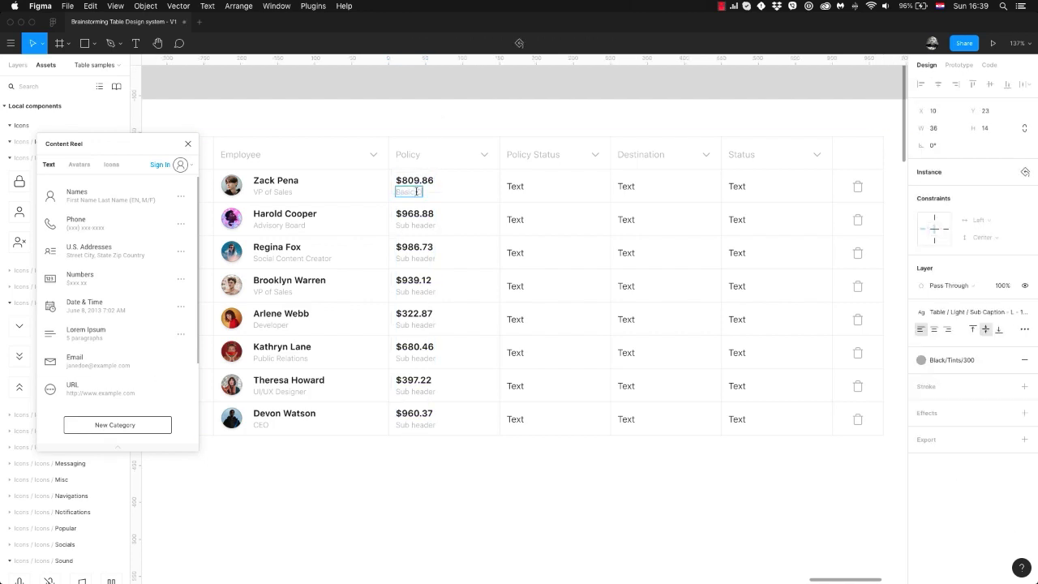
key("super+a")
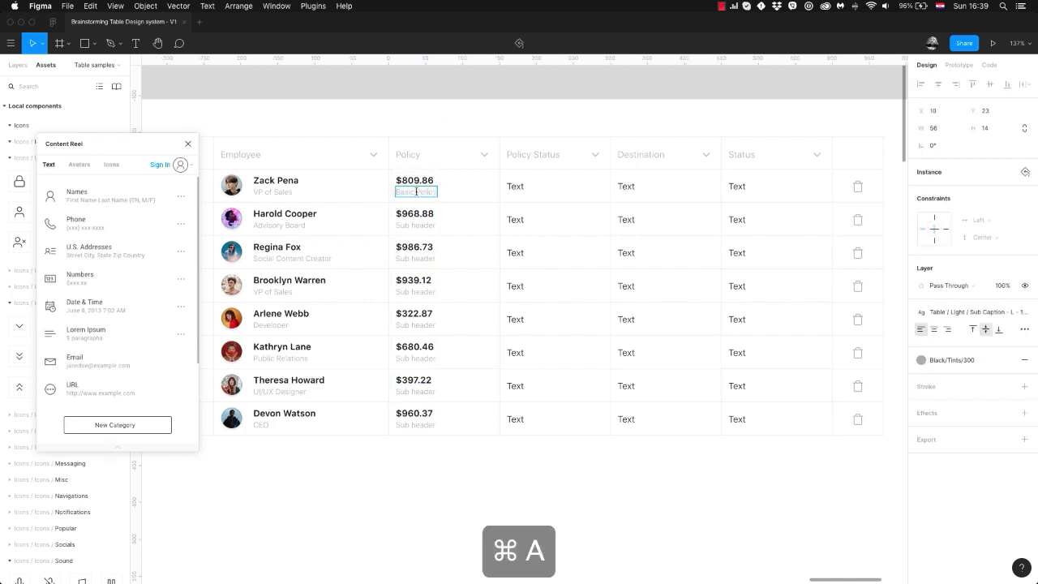
key("super+c")
double_click(416, 292)
key("super+a")
key("super+v")
double_click(415, 328)
key("super+a")
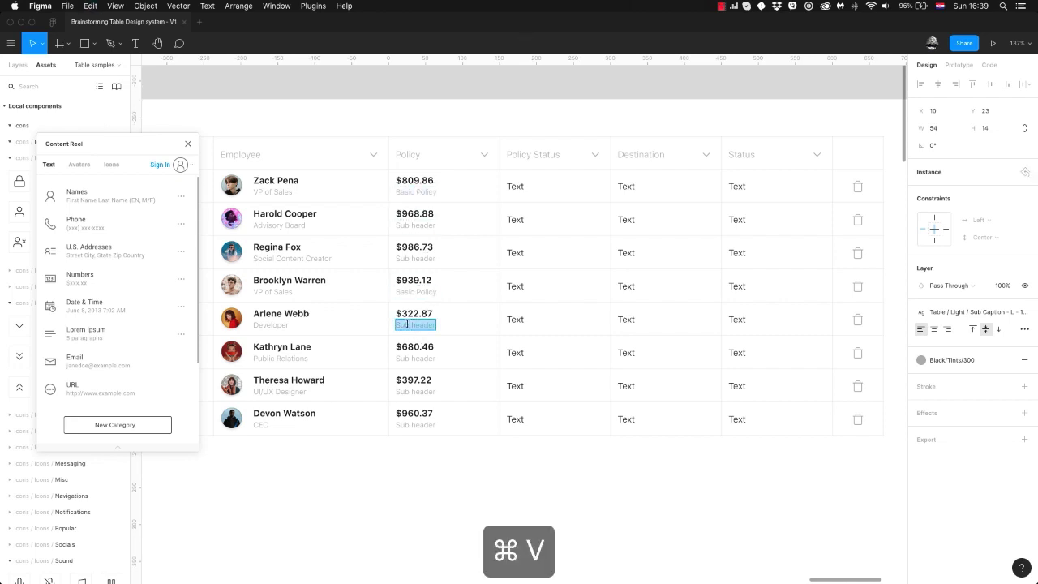
key("super+v")
double_click(413, 357)
key("super+a")
key("super+v")
double_click(413, 391)
key("super+a")
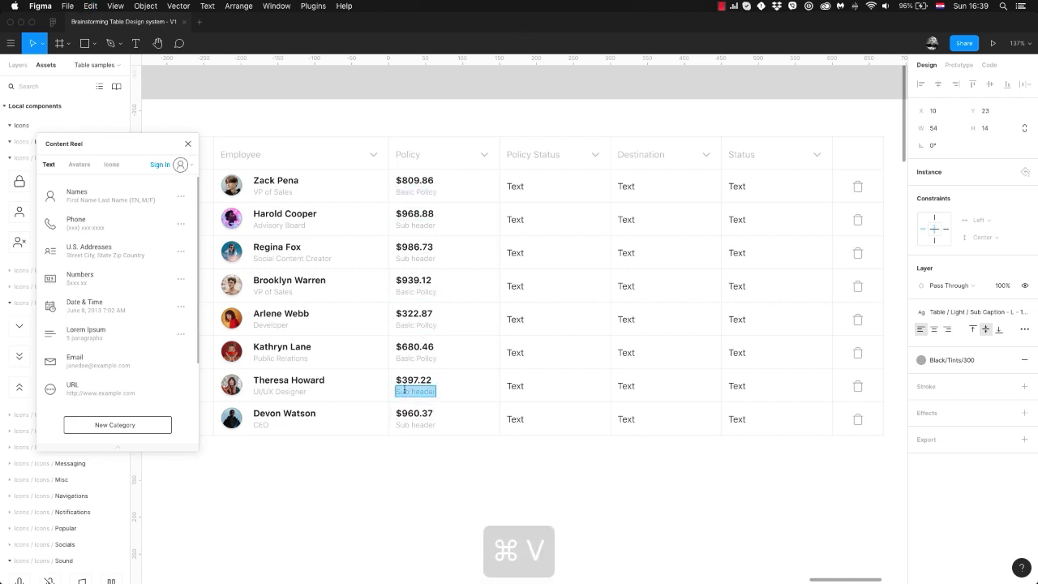
key("super+v")
Set the Policy column's sub headers in the second, third and eighth rows to All Inclusive Policy.
double_click(414, 225)
key("super+a")
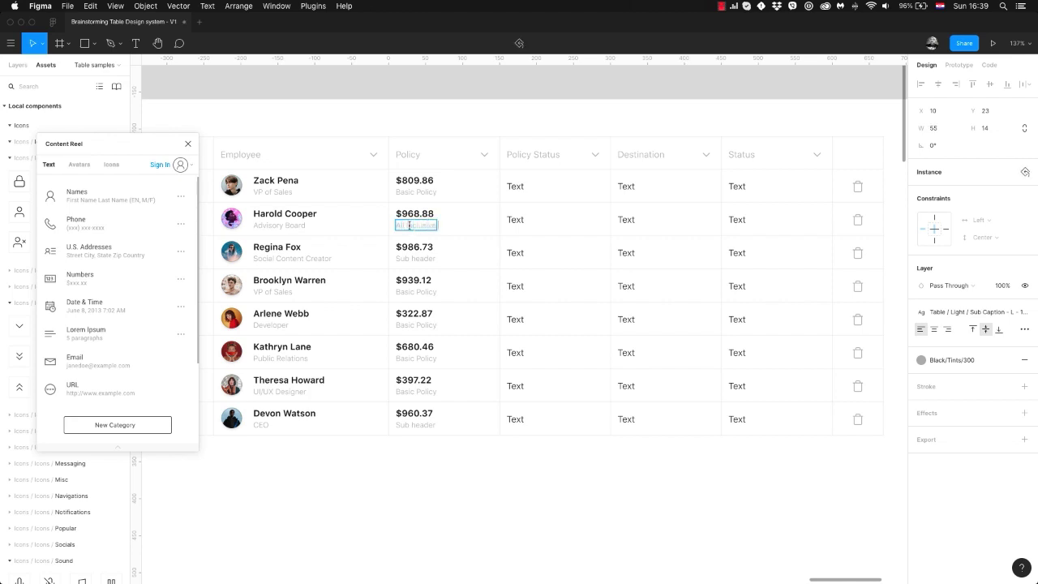
type("All Inclusive Policy")
key("super+a")
key("super+c")
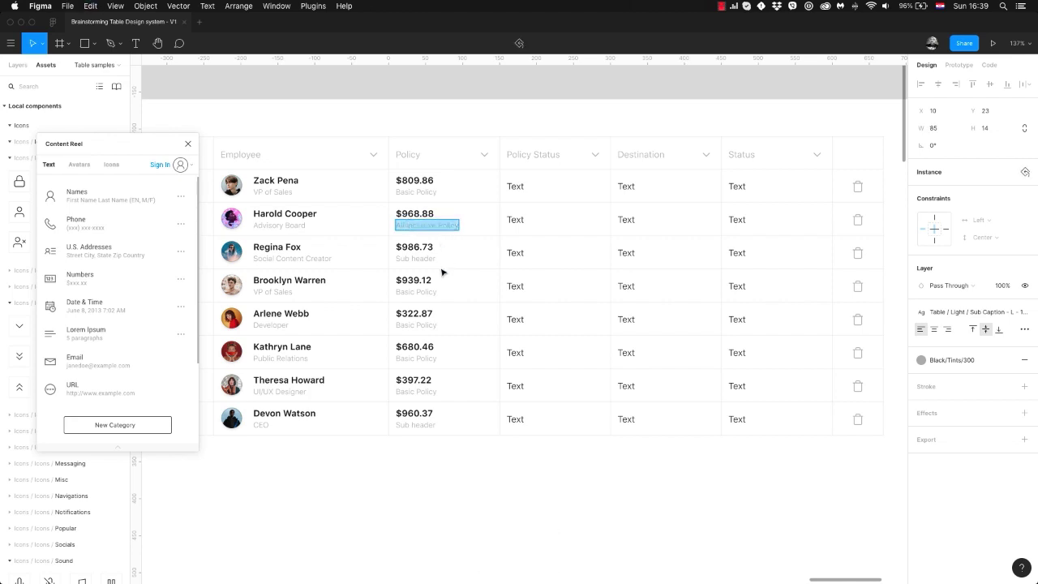
double_click(415, 258)
key("super+v")
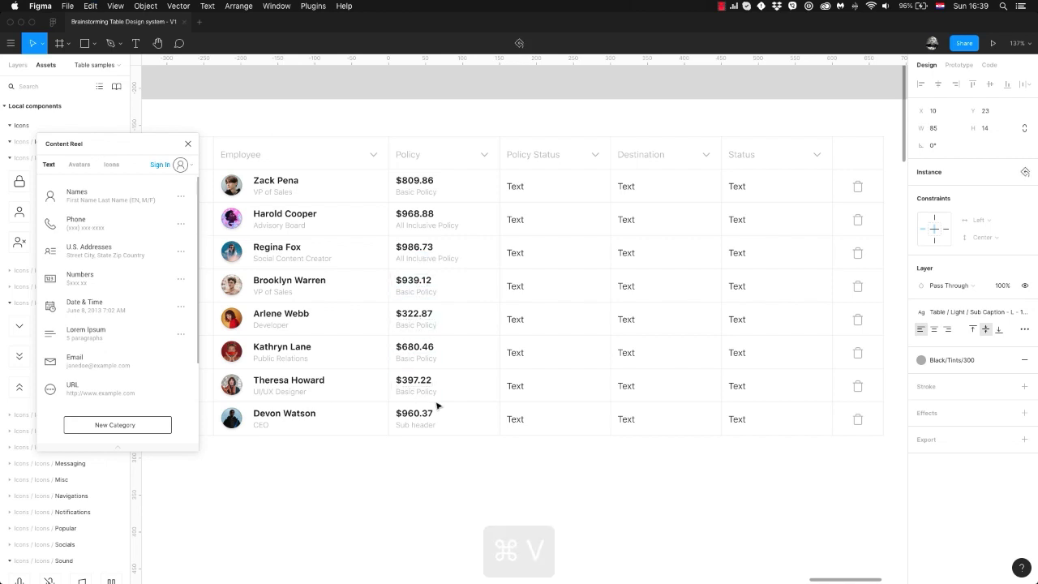
double_click(423, 425)
key("super+a")
key("super+v")
left_click(480, 457)
Swap all eight body cells in the Policy Status column to the Single + Status marker table cell component.
scroll(496, 190, "right", 3)
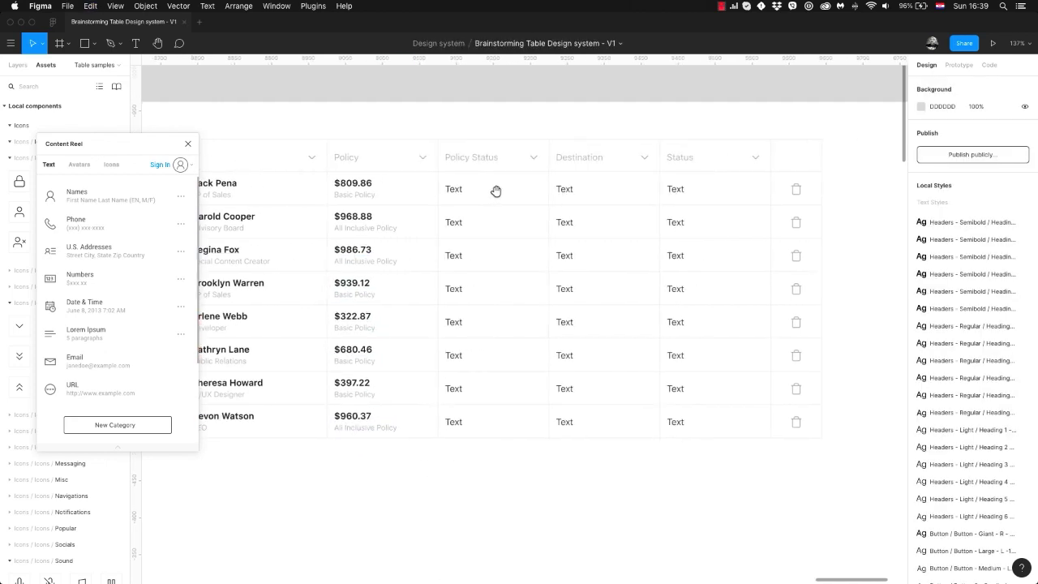
double_click(493, 197)
double_click(492, 197)
left_click(499, 224, "shift")
left_click(507, 261, "shift")
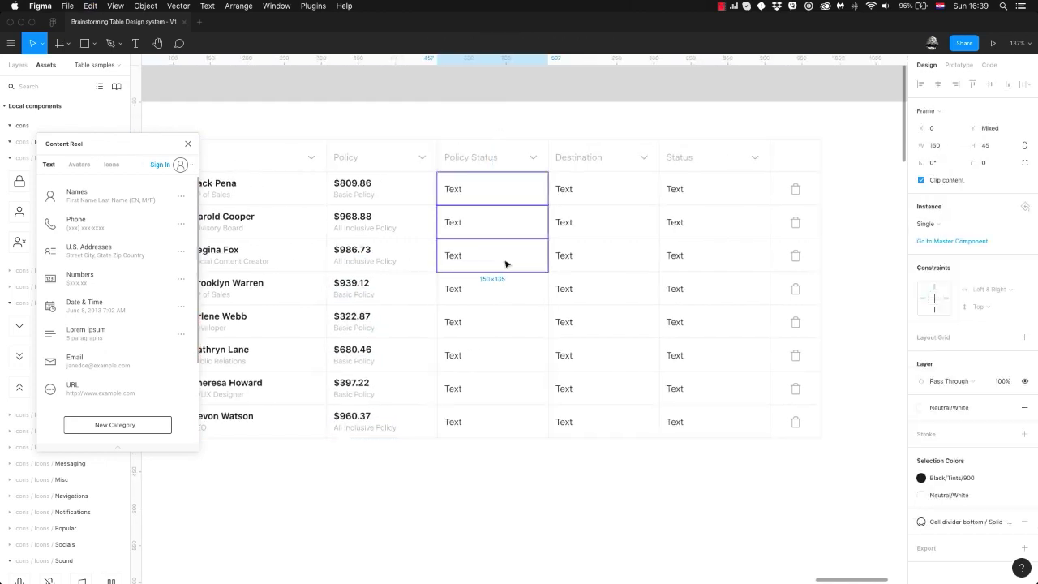
left_click(508, 294, "shift")
left_click(506, 332, "shift")
left_click(511, 361, "shift")
left_click(509, 393, "shift")
left_click(508, 426, "shift")
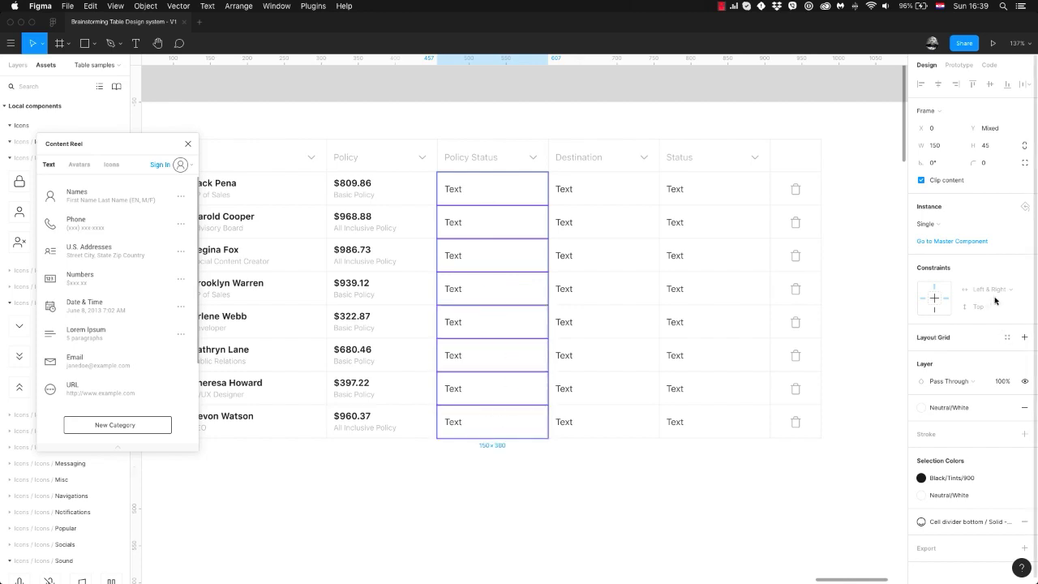
left_click(943, 226)
left_click(956, 357)
Set the Policy Status text in the first and fourth rows to Approved and in the second row to Awaiting Approval.
double_click(467, 189)
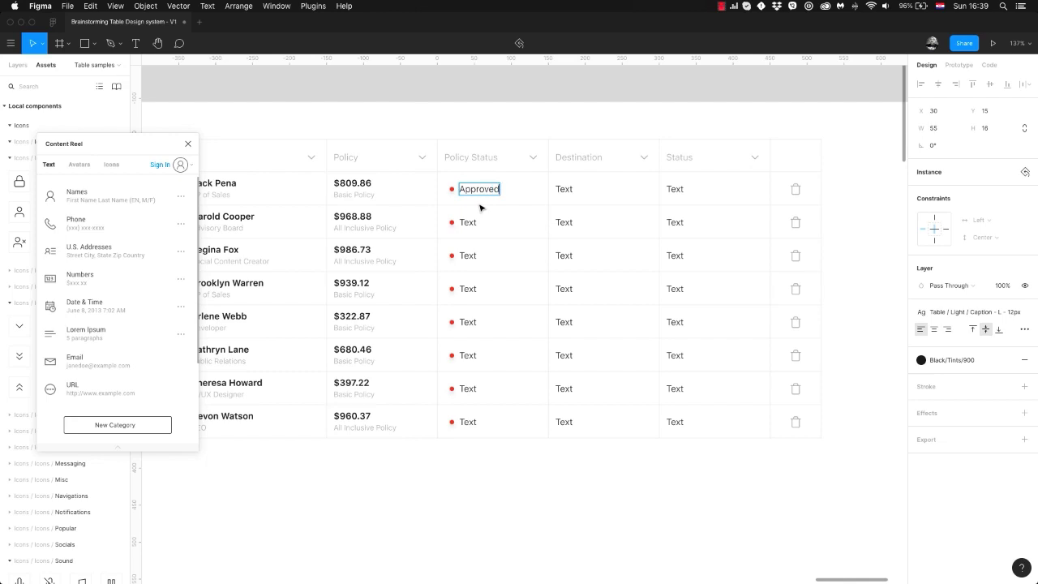
double_click(468, 223)
key("super+a")
type("A")
double_click(479, 189)
key("super+c")
double_click(468, 289)
key("super+a")
key("super+v")
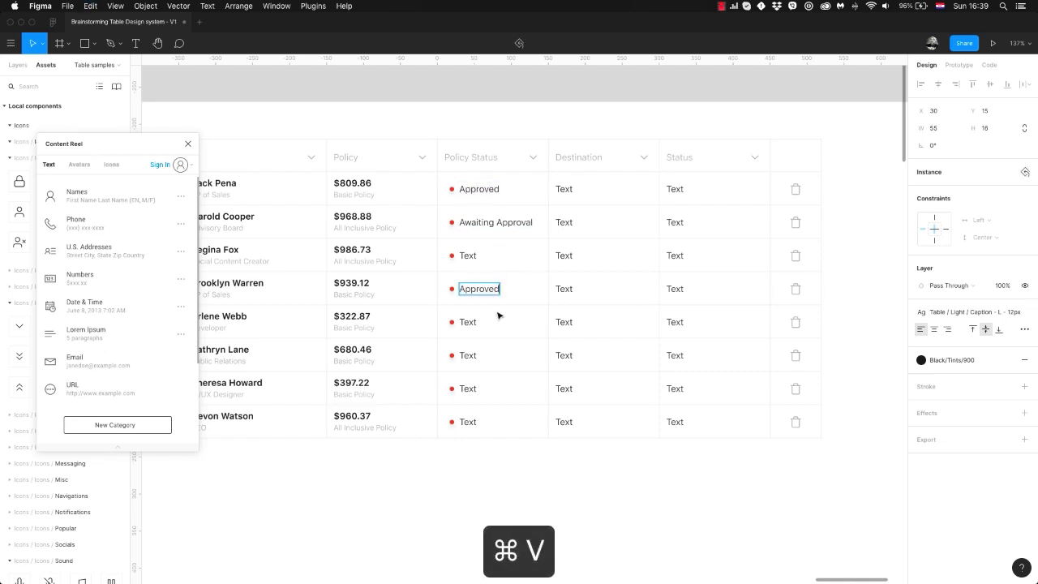
Set the Policy Status text to Rejected in the third row and Early Stages in the fifth row.
double_click(468, 256)
key("super+a")
type("Reject")
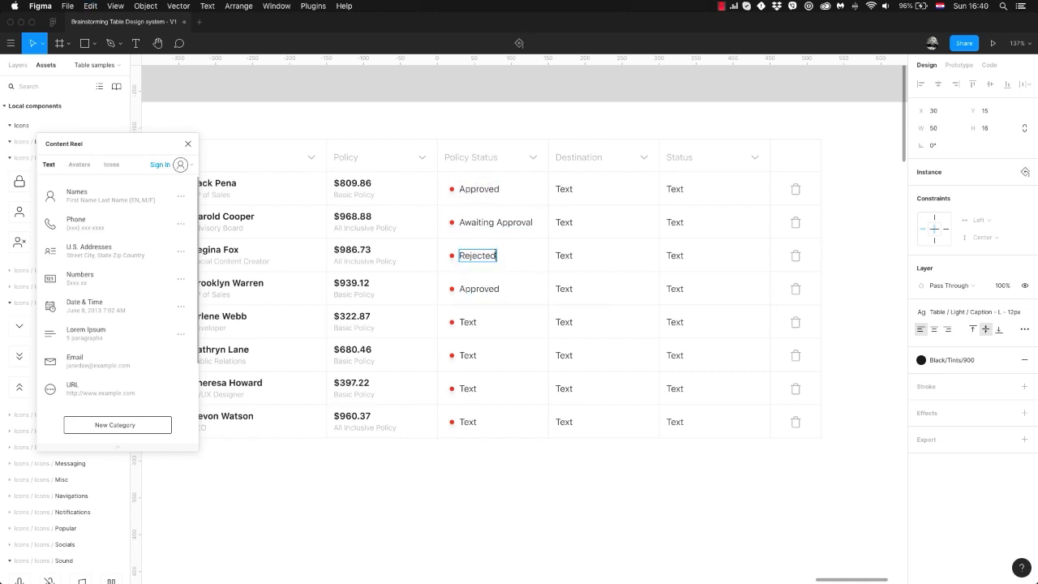
double_click(468, 322)
key("super+a")
type("Early")
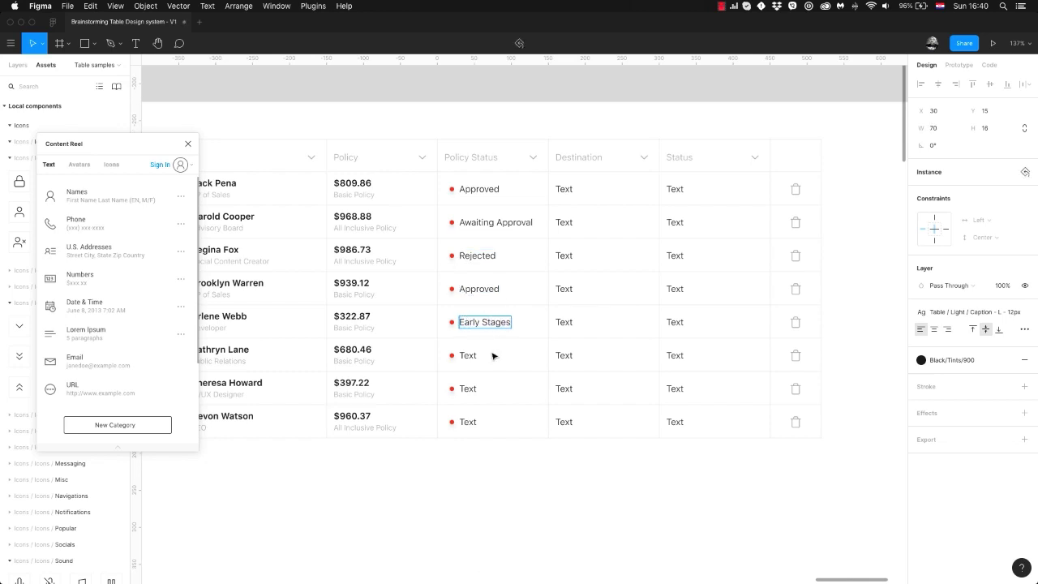
Set the Policy Status text in the sixth and seventh rows to Approved.
double_click(470, 355)
key("super+a")
key("super+v")
double_click(474, 388)
key("super+a")
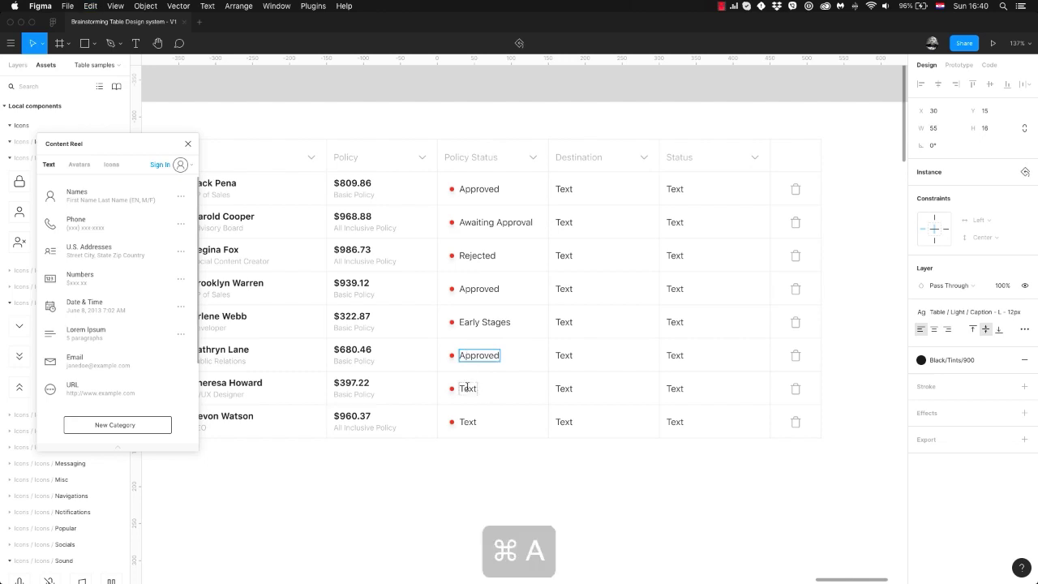
key("super+v")
Copy the Awaiting Approval text from the second row into the Policy Status cell of the eighth row.
left_click(489, 223)
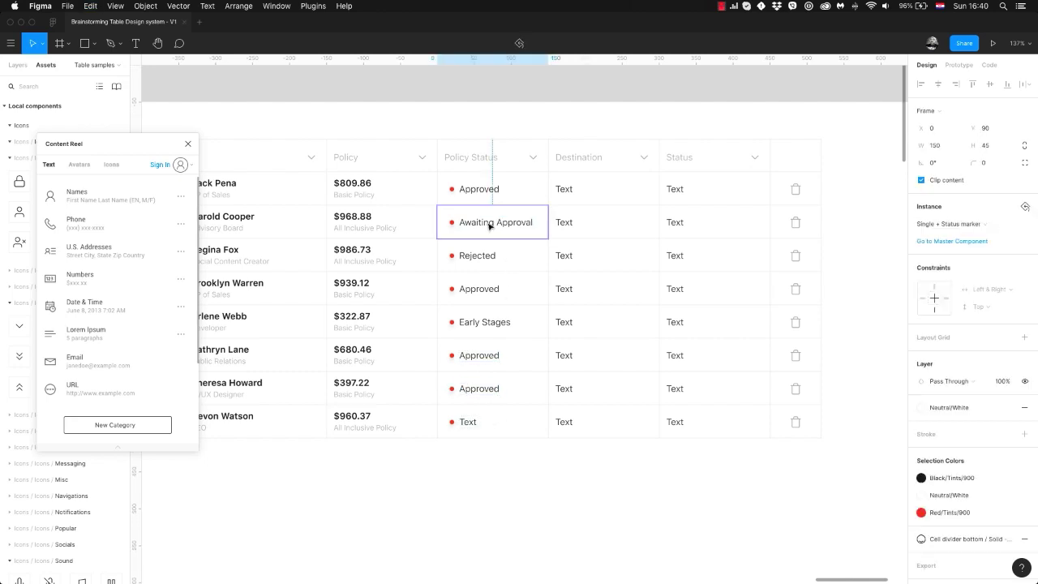
double_click(487, 221)
key("super+a")
key("super+c")
double_click(468, 422)
key("super+a")
key("super+v")
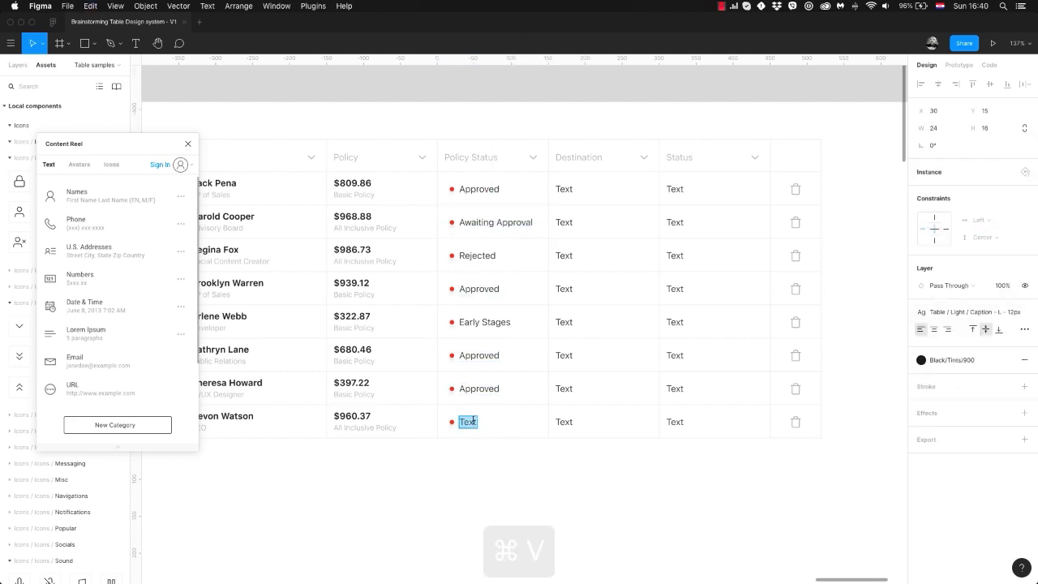
left_click(500, 485)
Recolor the status markers of the four Approved cells in the Policy Status column with the Primary/Green color style.
left_click(452, 389)
left_click(452, 356, "shift")
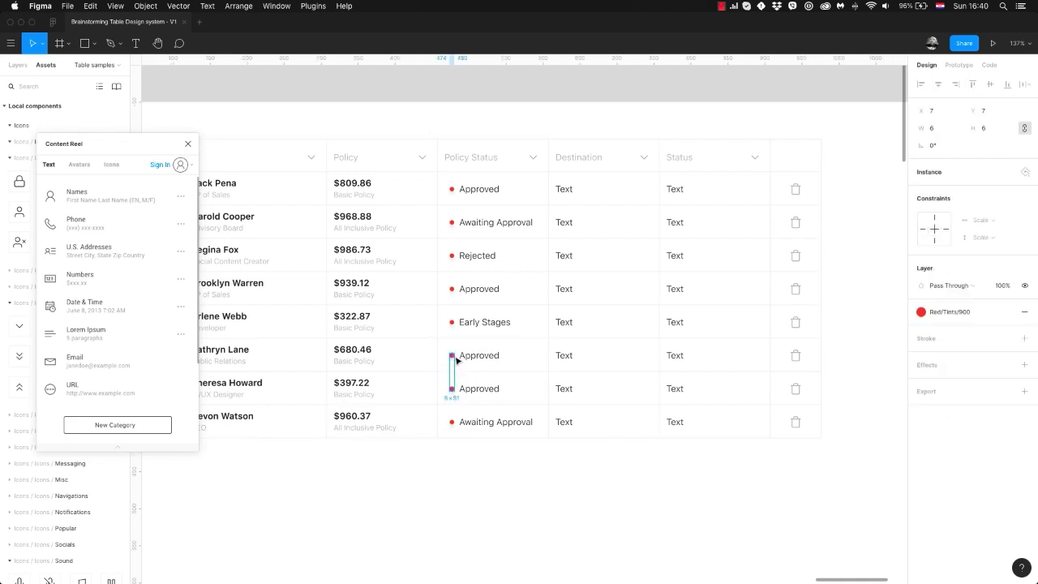
left_click(452, 289, "shift")
left_click(451, 189, "shift")
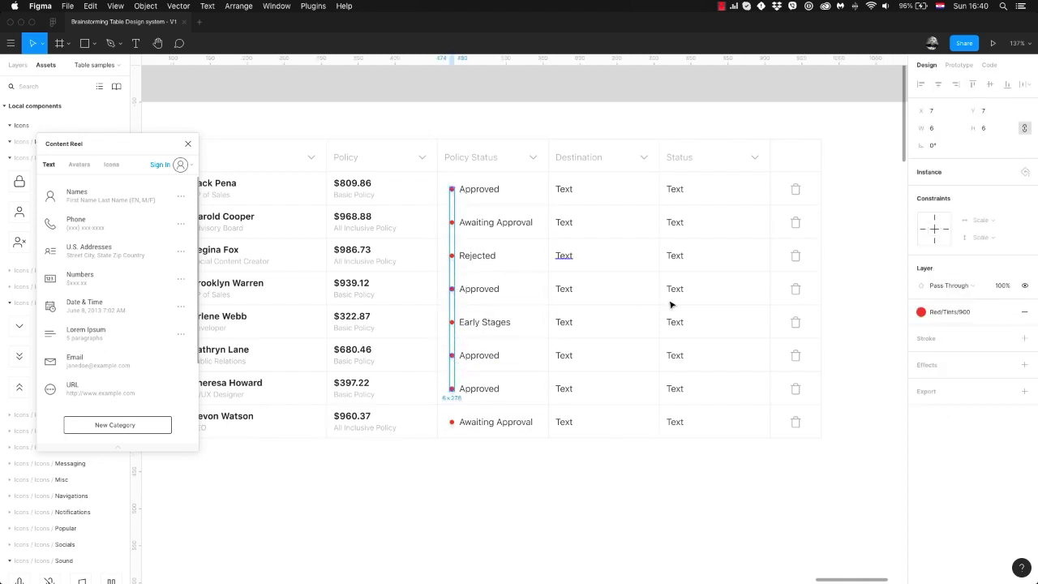
left_click(942, 312)
scroll(947, 423, "up", 2)
left_click(1000, 464)
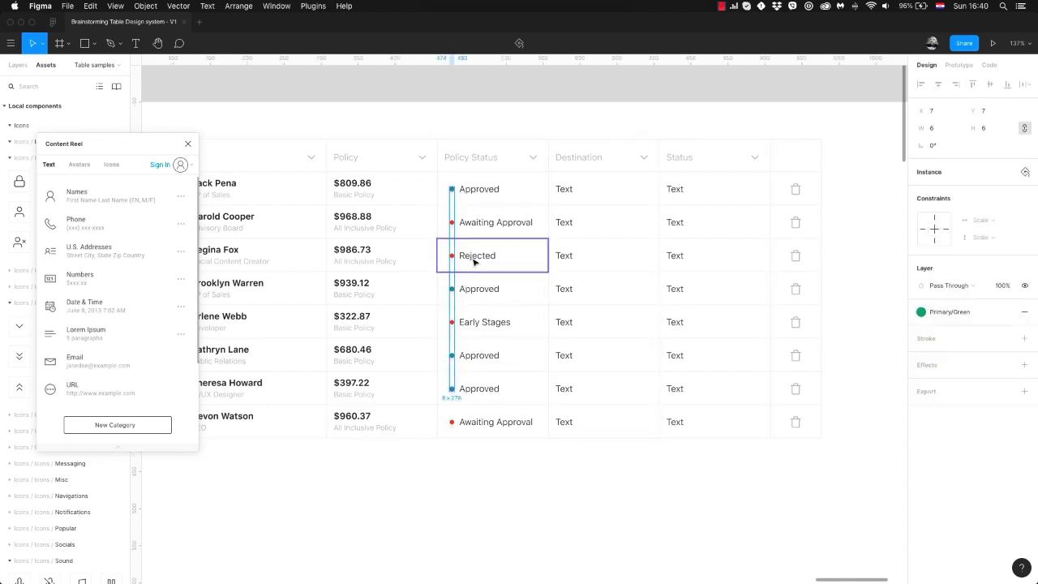
Recolor the Early Stages status marker with the Primary/Dark Blue color style.
left_click(452, 323, "super")
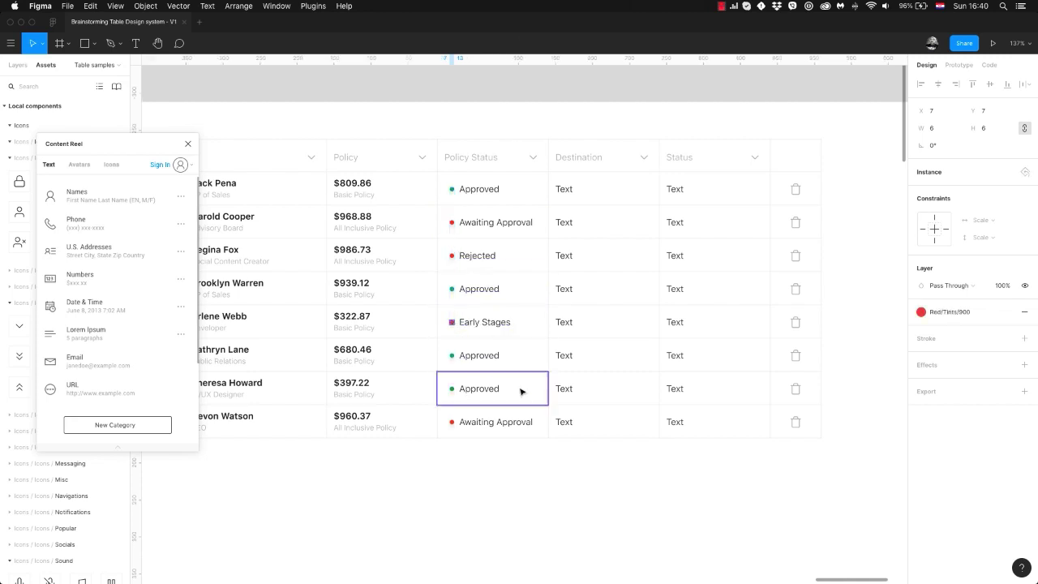
left_click(954, 313)
scroll(956, 414, "up", 3)
scroll(945, 423, "up", 5)
left_click(929, 411)
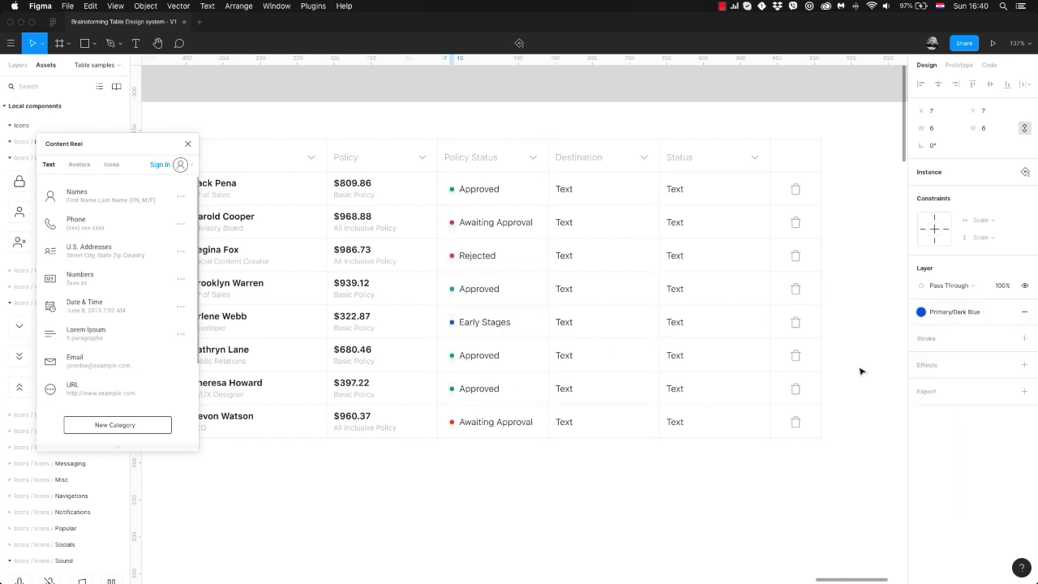
Recolor the status markers of both Awaiting Approval cells with the orange color style from the Primary group.
left_click(453, 424, "super")
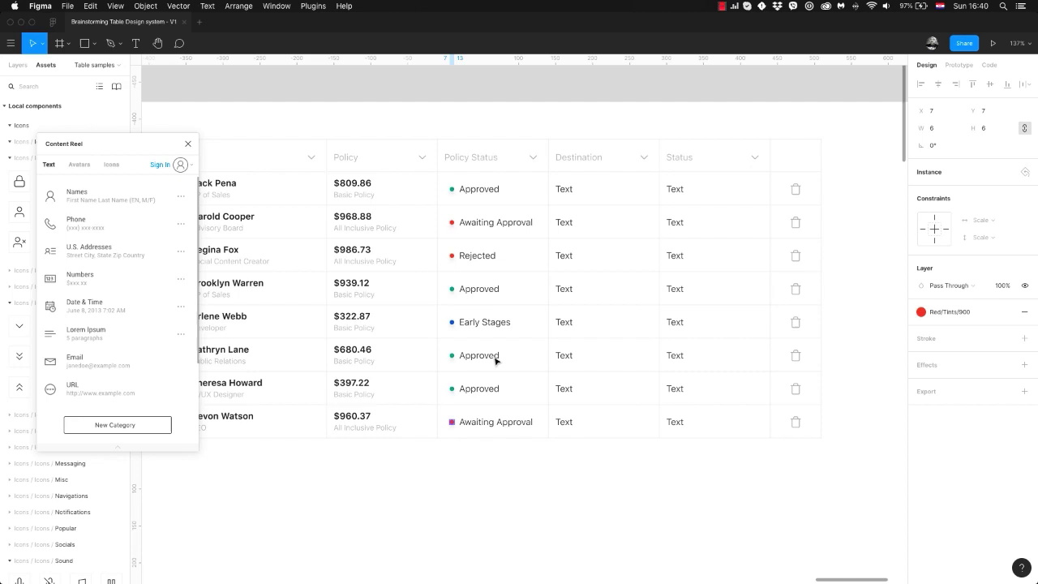
left_click(453, 223, "shift+super")
left_click(952, 312)
scroll(943, 423, "up", 5)
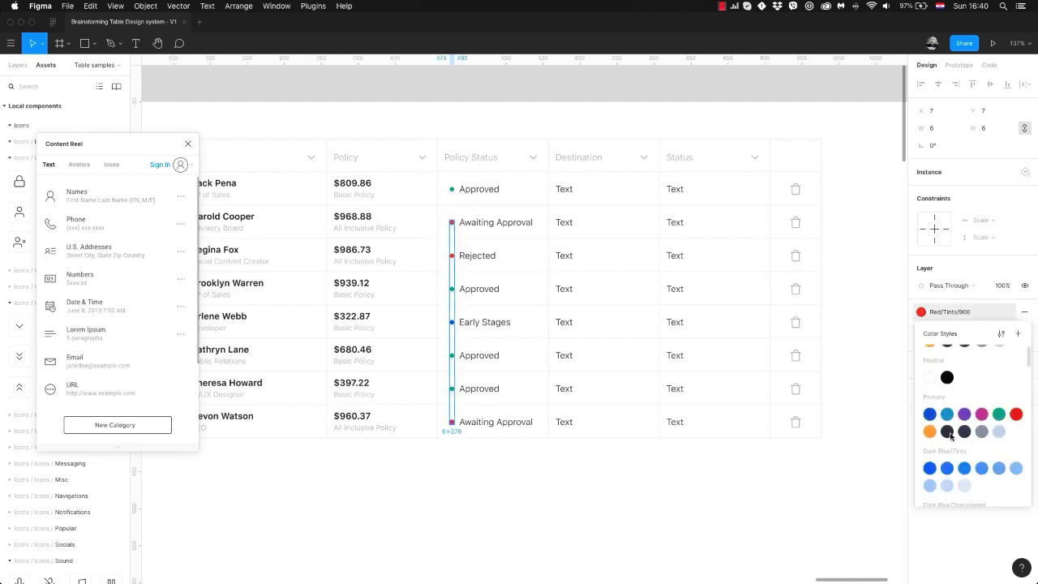
left_click(932, 437)
Apply another red color style to the status marker of the Rejected cell in the Policy Status column.
left_click(453, 257, "super")
left_click(948, 313)
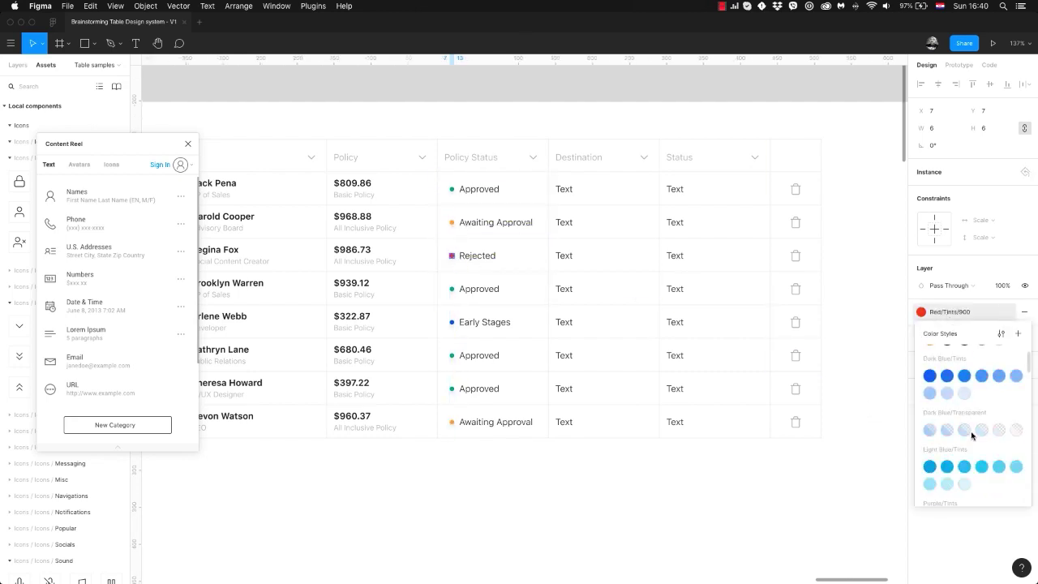
left_click(1018, 467)
left_click(602, 480)
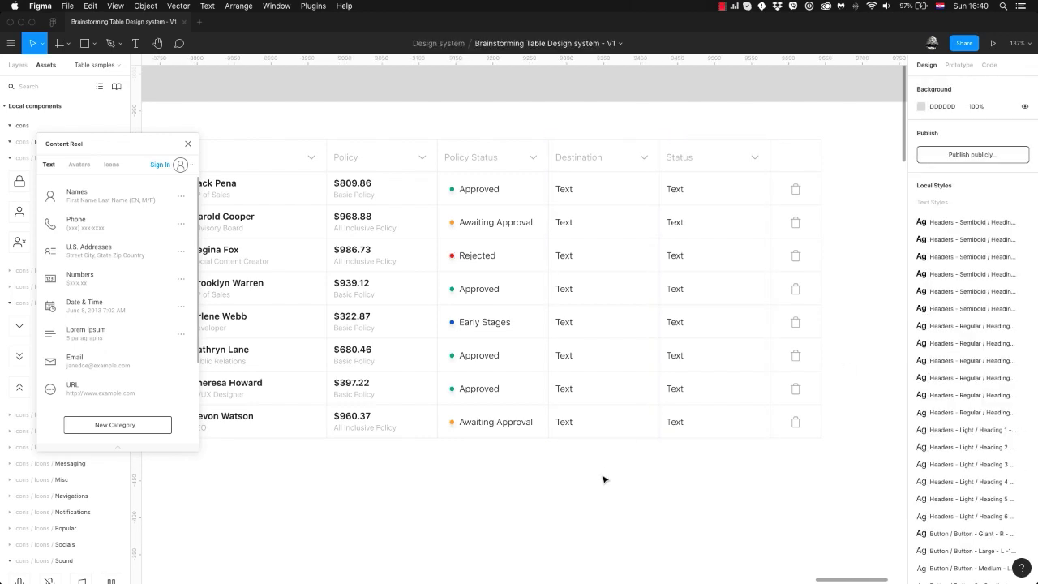
Fill all eight Destination cells with Content Reel U.S. addresses showing City, Comma, Zip and State in that order, without Street and Country.
scroll(568, 227, "right", 2)
left_click(517, 191, "super")
left_click(519, 223, "shift+super")
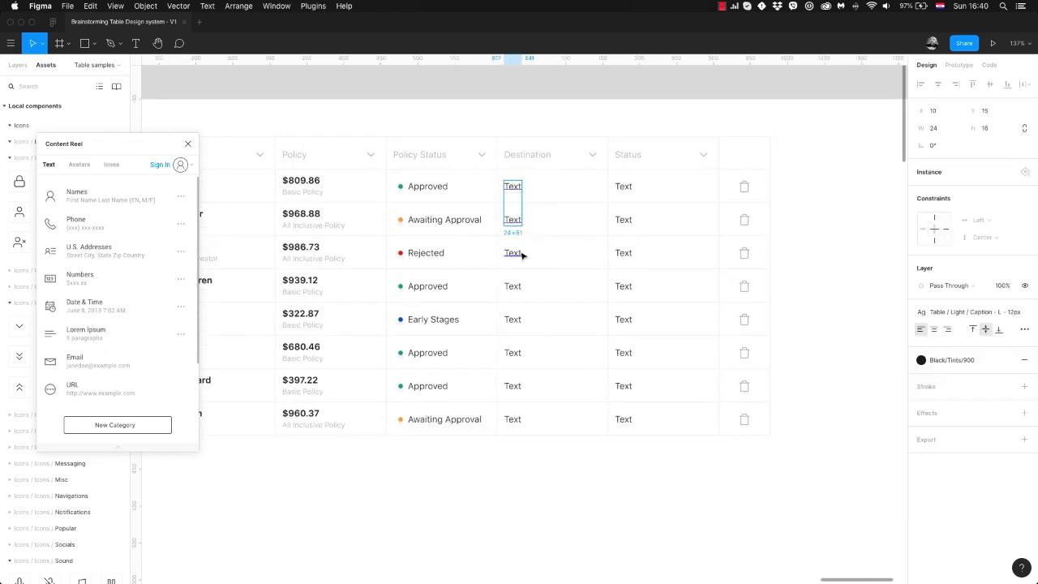
left_click(521, 256, "shift+super")
left_click(518, 290, "shift+super")
left_click(519, 324, "shift+super")
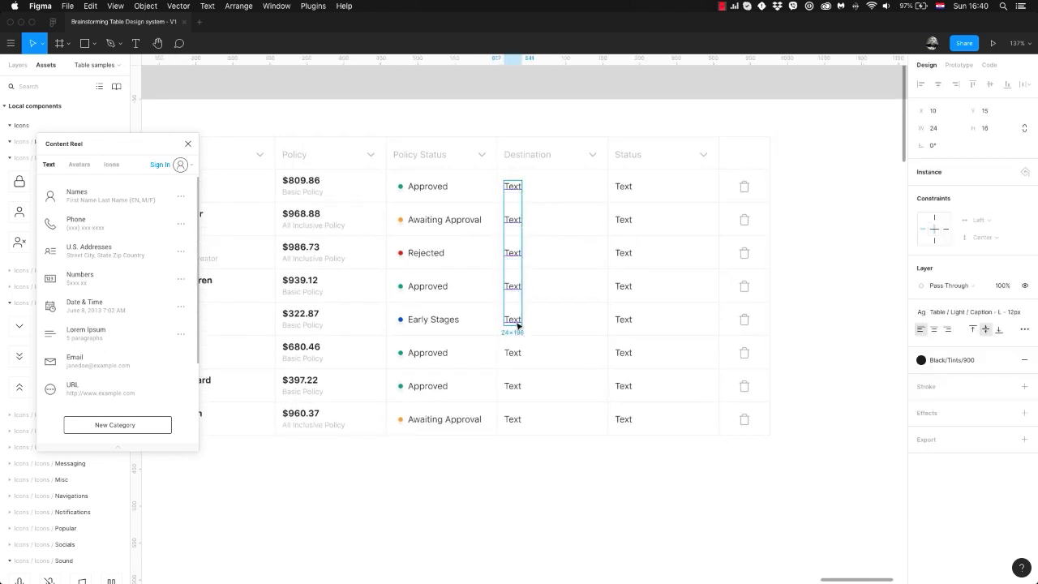
left_click(513, 419, "shift+super")
left_click(181, 250)
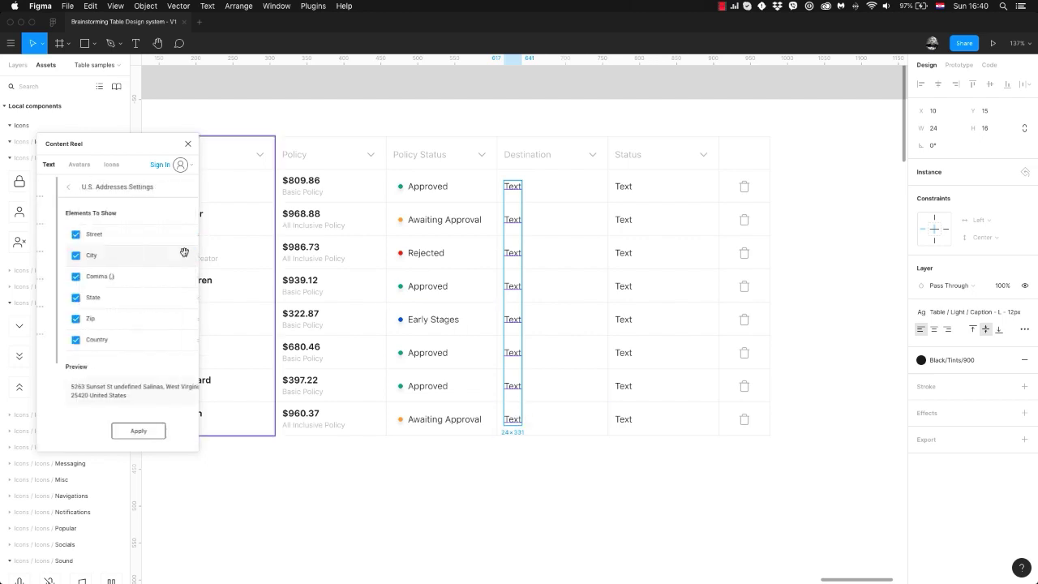
left_click(55, 235)
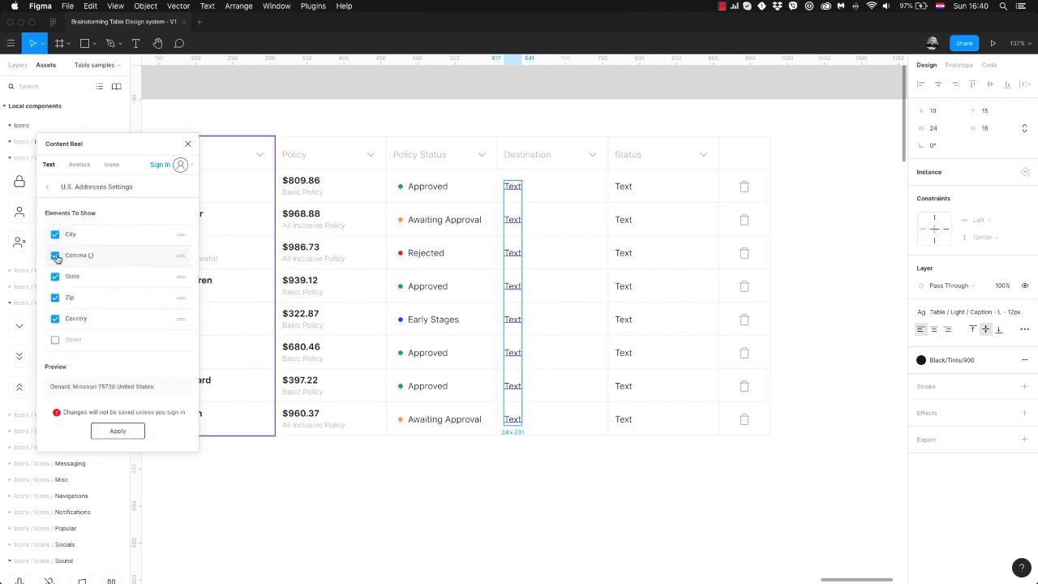
left_click(55, 318)
left_click_drag(77, 296, 92, 280)
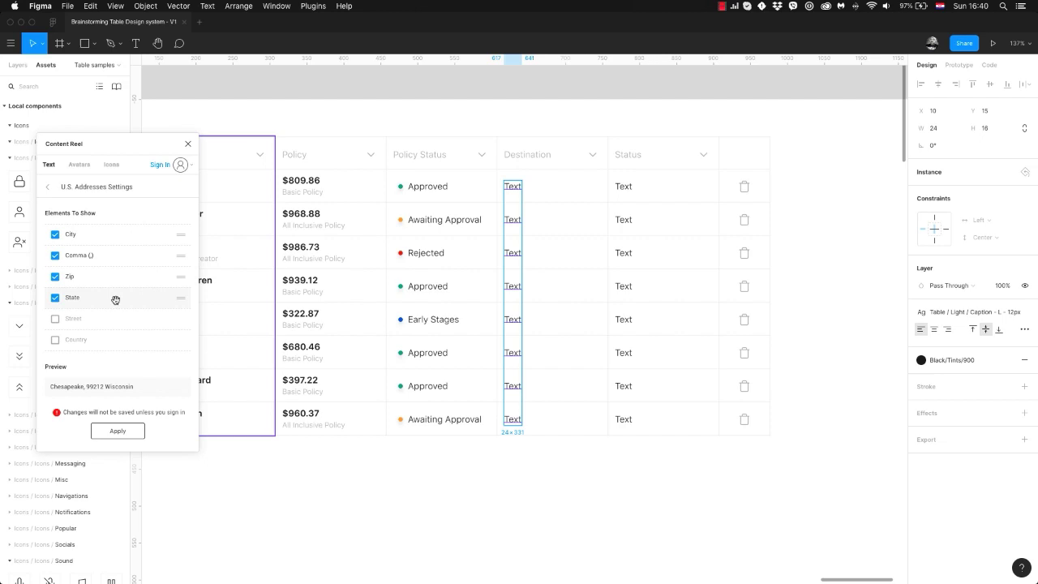
left_click(115, 432)
Widen the Destination column to about 260 px so the full addresses fit.
left_click(565, 159)
left_click(568, 152)
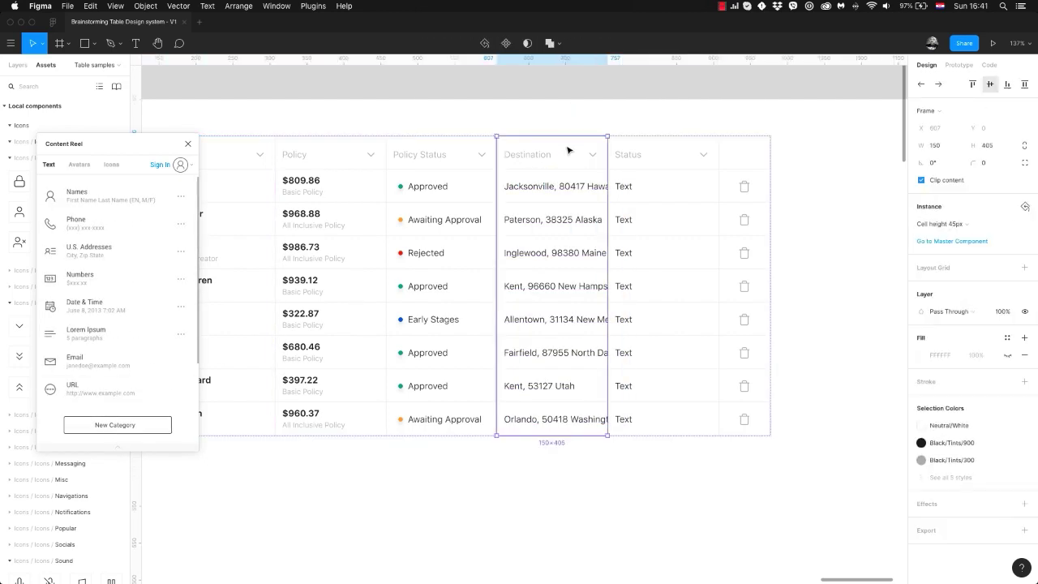
left_click_drag(608, 173, 688, 165)
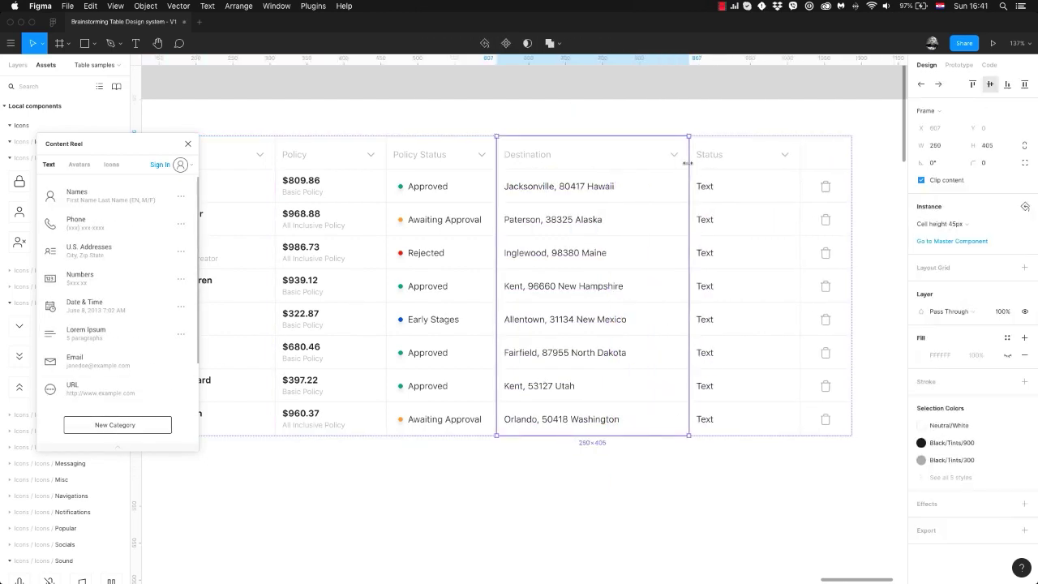
left_click(753, 123)
Swap all eight body cells in the Status column to the Single + Status marker table cell component.
left_click(712, 189, "super")
left_click(741, 189)
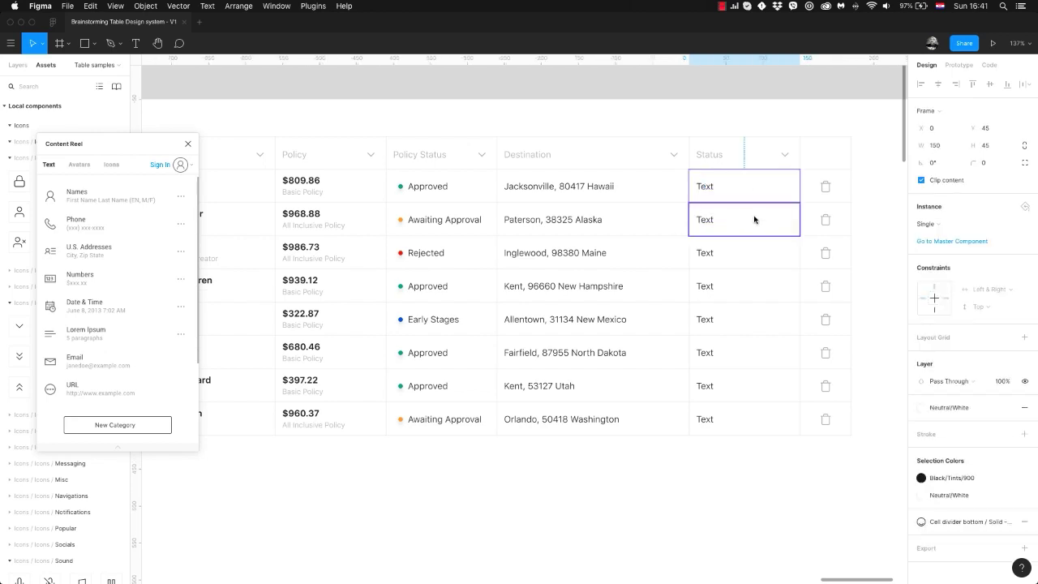
left_click(754, 219, "shift")
left_click(762, 256, "shift")
left_click(767, 355, "shift")
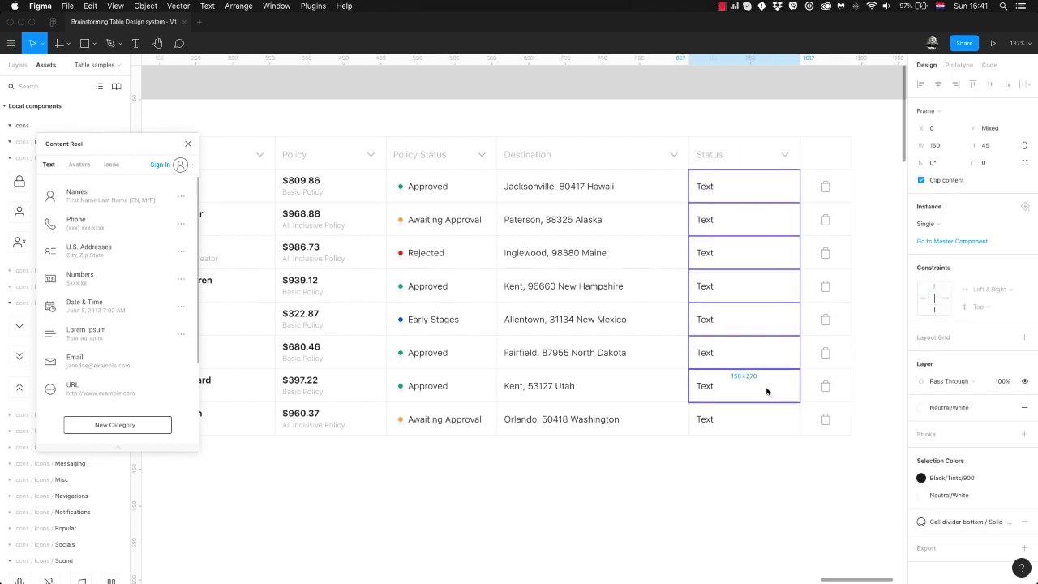
left_click(768, 388, "shift")
left_click(768, 420, "shift")
left_click(926, 224)
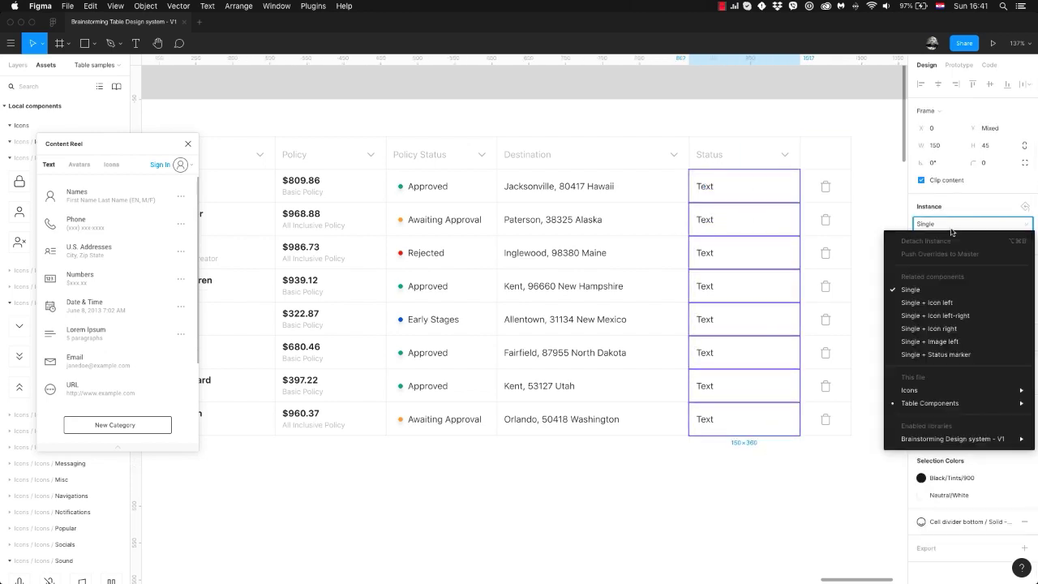
left_click(939, 354)
left_click(717, 130)
Set the Status column's text in the first three rows to Waiting, Canceled and Rejected.
double_click(719, 186)
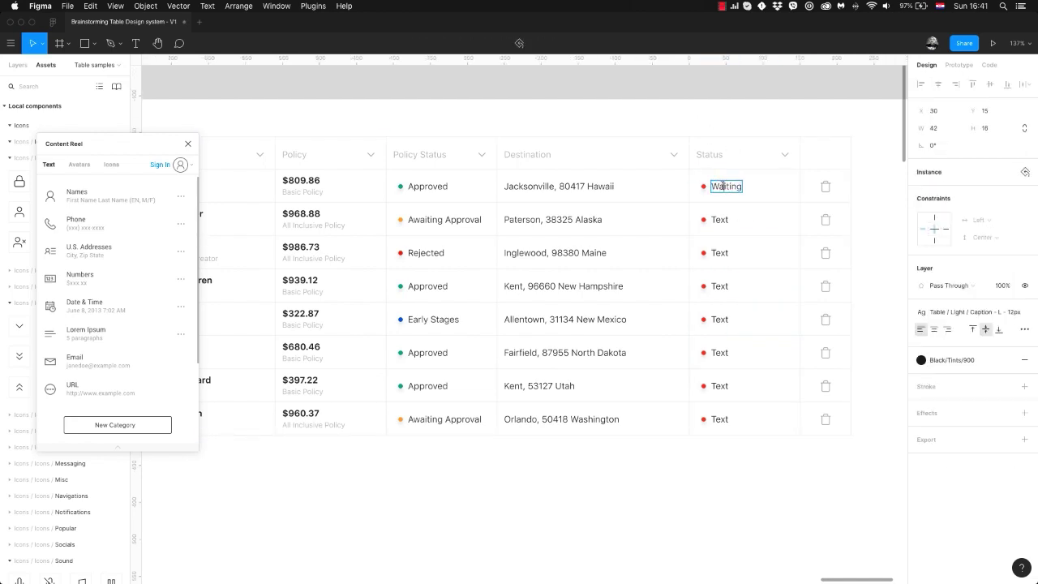
double_click(720, 220)
key("super+a")
type("O")
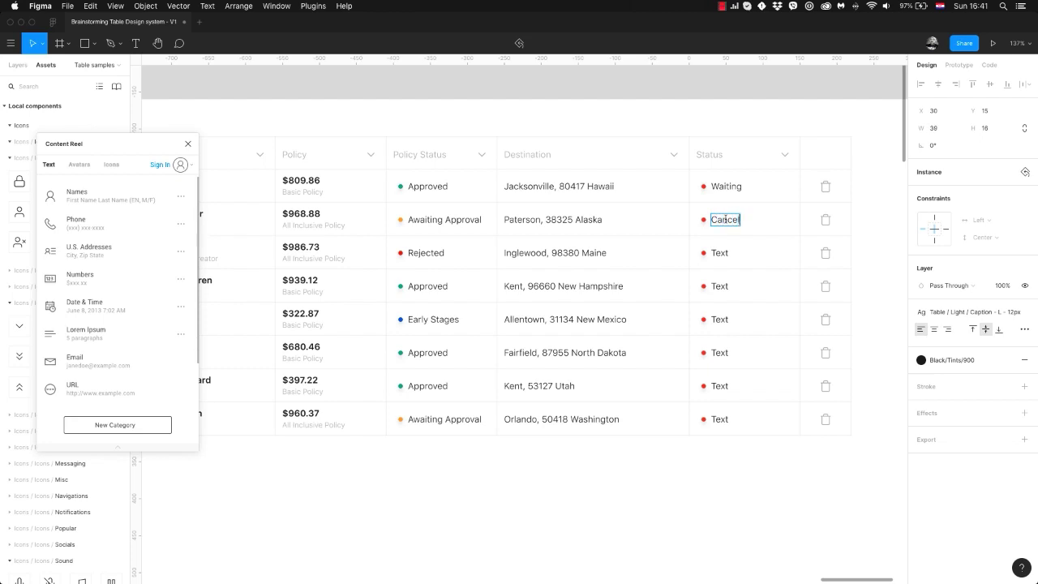
double_click(719, 253)
key("super+a")
type("Re")
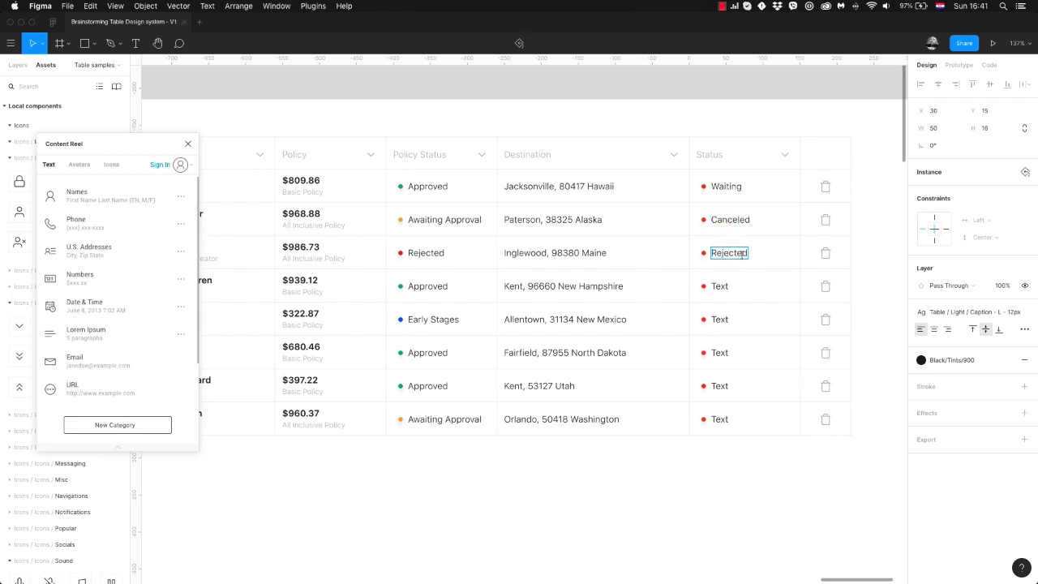
Set the Status column's text in the fourth and fifth rows to Active.
double_click(720, 287)
key("super+a")
type("Active")
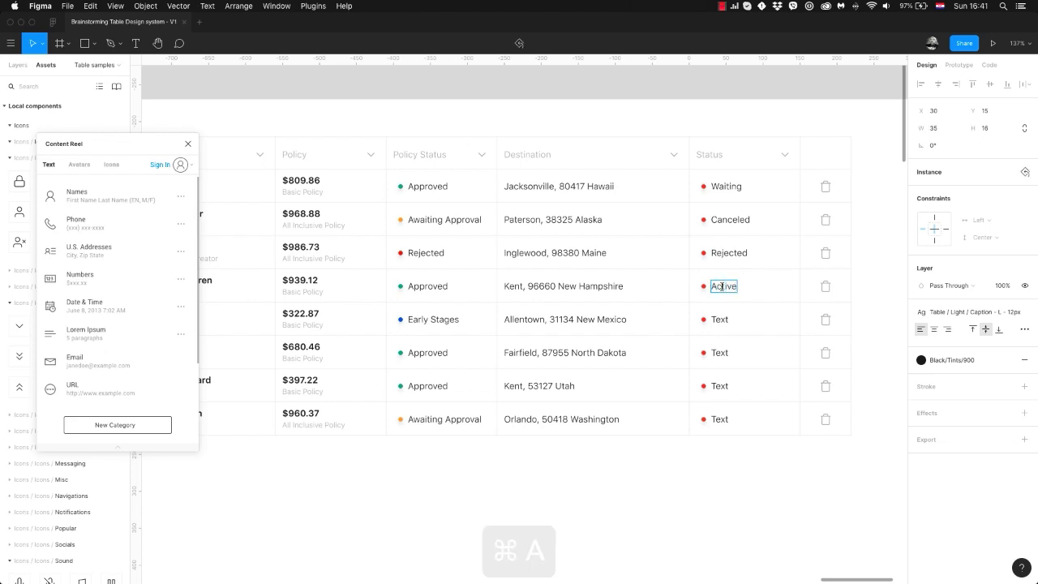
key("super+a")
key("super+c")
double_click(720, 320)
key("super+a")
key("super+v")
Set the Status column's text in the seventh and eighth rows to Active.
double_click(720, 386)
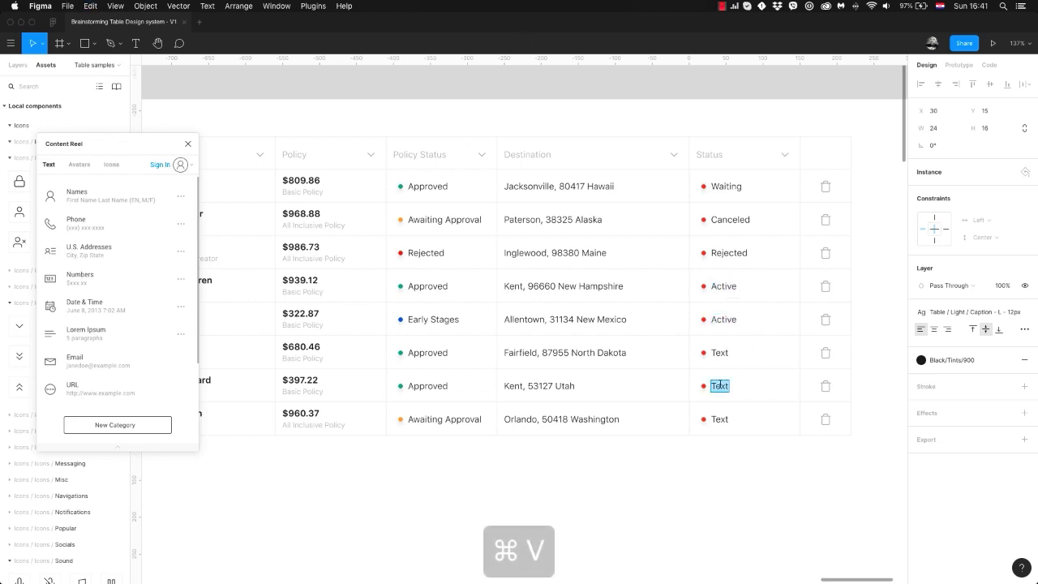
key("super+v")
double_click(720, 419)
key("super+a")
key("super+v")
Set the Status column's text in the sixth row to Waiting.
double_click(720, 353)
key("super+a")
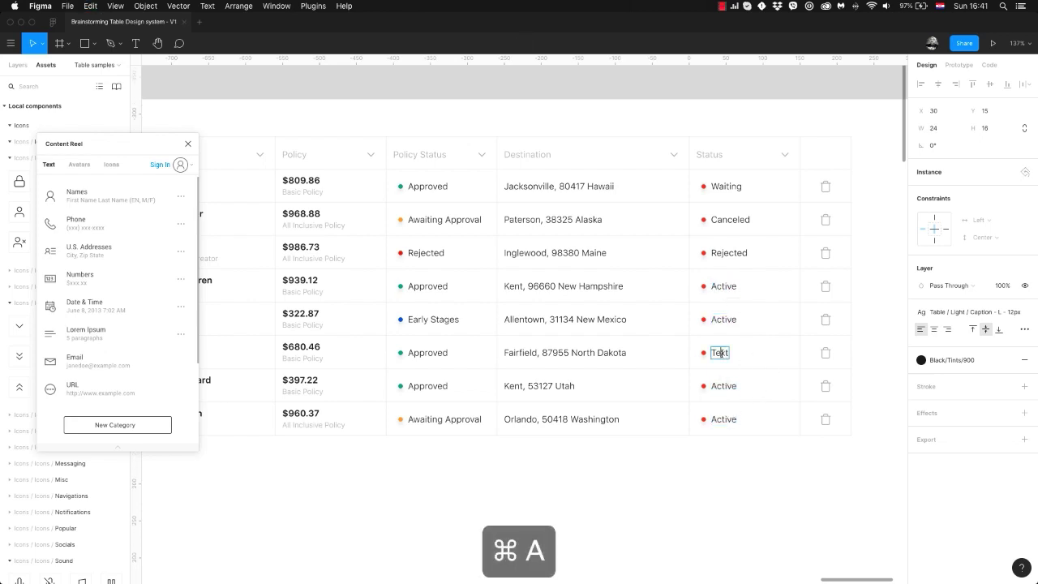
type("Waiting")
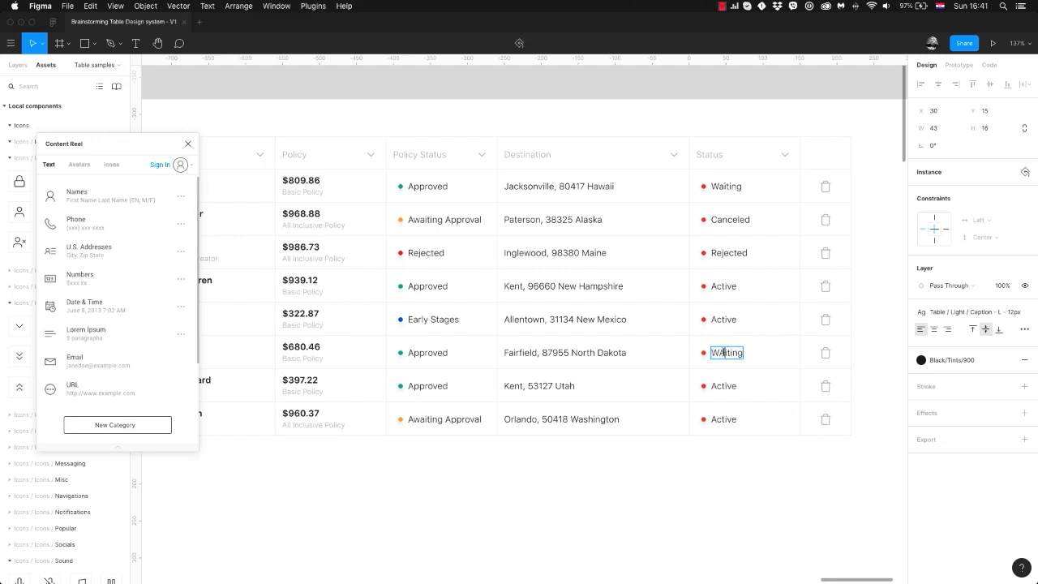
Recolor the status markers of all Active cells in the Status column with the Primary/Green color style.
left_click(705, 421)
left_click(703, 386, "shift")
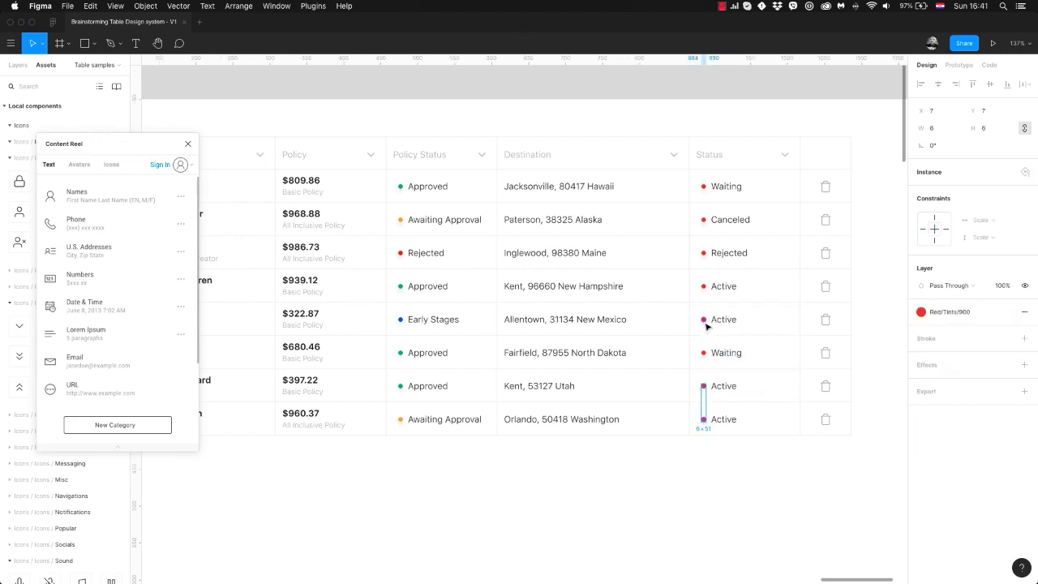
left_click(703, 286, "shift")
left_click(922, 311)
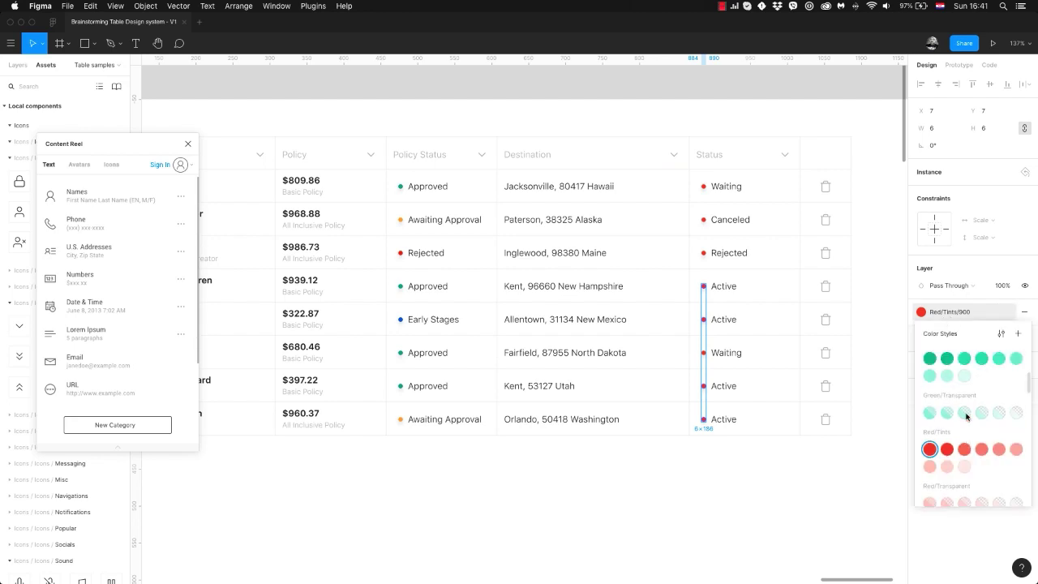
left_click(1001, 466)
Recolor the markers of both Waiting cells in the Status column with the Primary/Dark Blue color style.
left_click(704, 353)
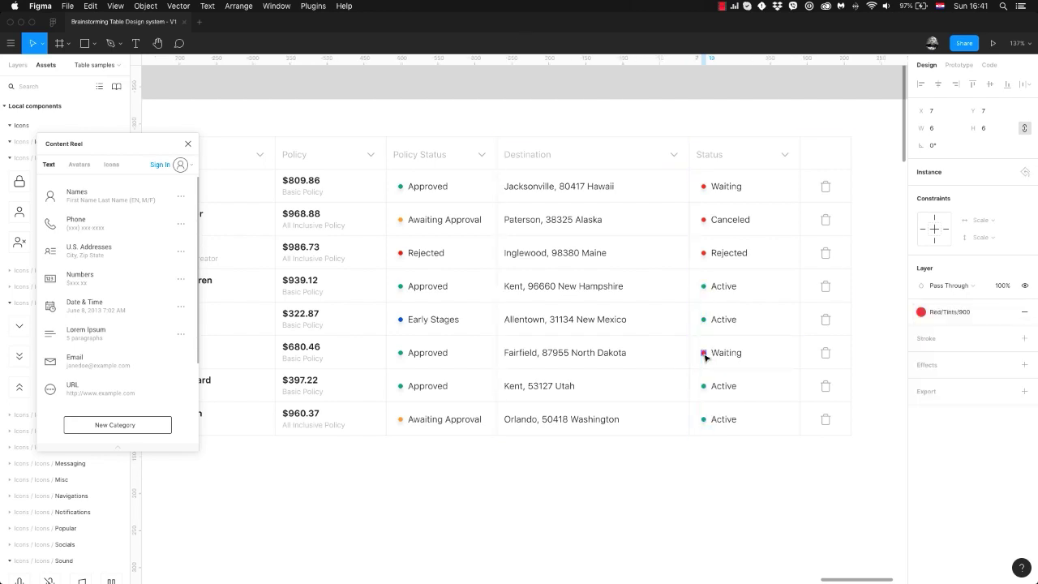
left_click(703, 186, "shift")
left_click(922, 311)
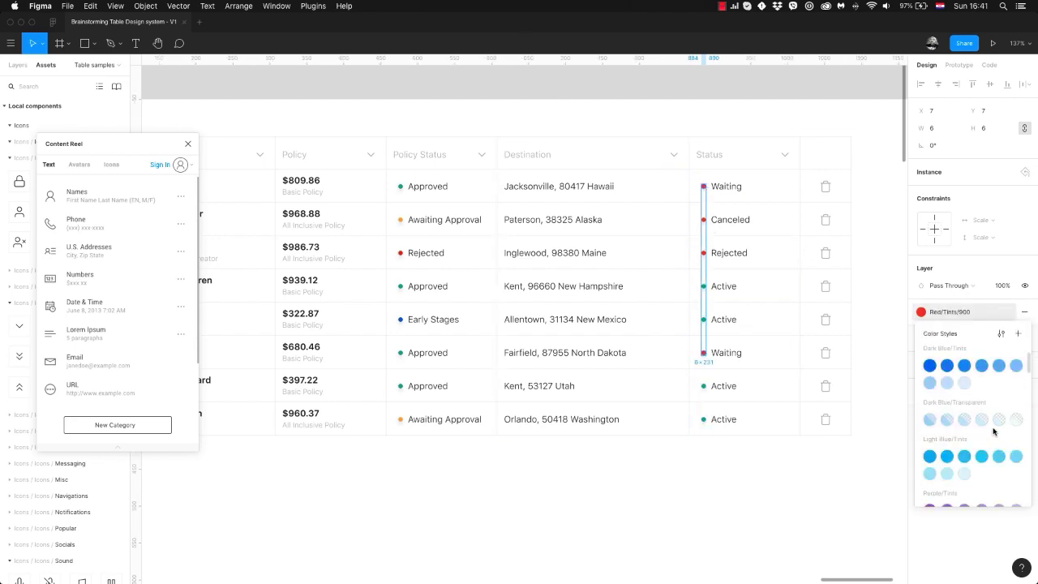
left_click(929, 463)
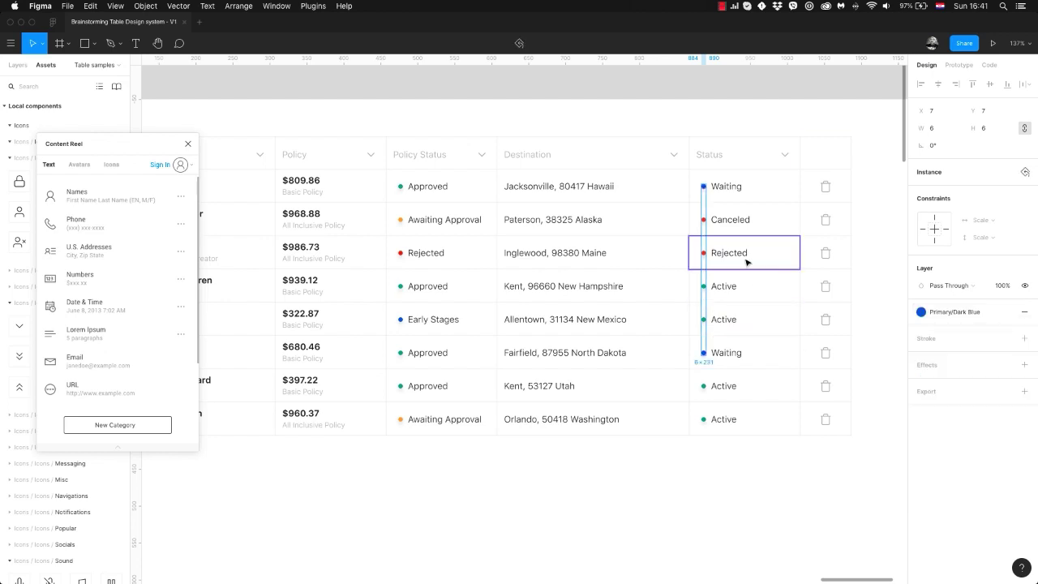
Recolor the Status column's Canceled marker with the primary orange style and its Rejected marker with the primary red style.
left_click(703, 220)
left_click(955, 311)
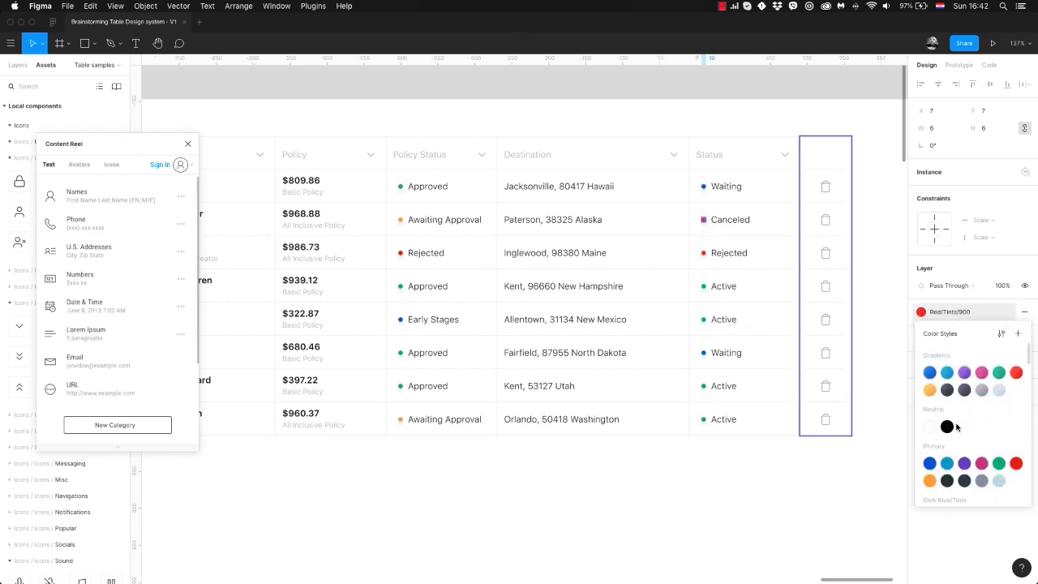
left_click(937, 481)
left_click(704, 253)
left_click(927, 312)
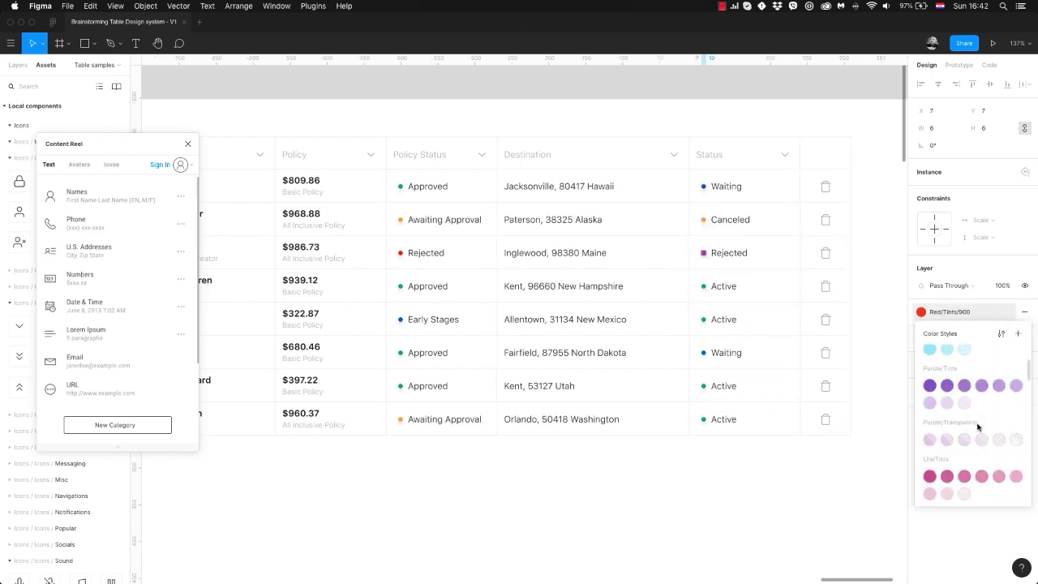
scroll(979, 427, "up", 3)
left_click(1015, 423)
Move the whole table down in the frame to Y 247.5, leaving room for a heading above it.
left_click(782, 507)
scroll(673, 367, "down", 5)
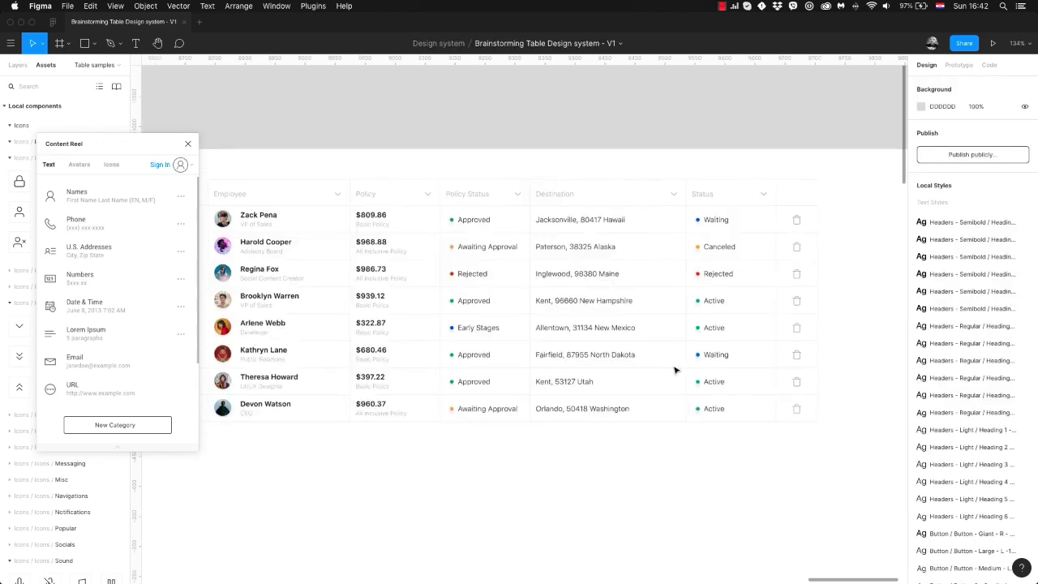
scroll(638, 352, "up", 8)
scroll(636, 354, "down", 5)
left_click(647, 397)
left_click_drag(671, 255, 665, 336)
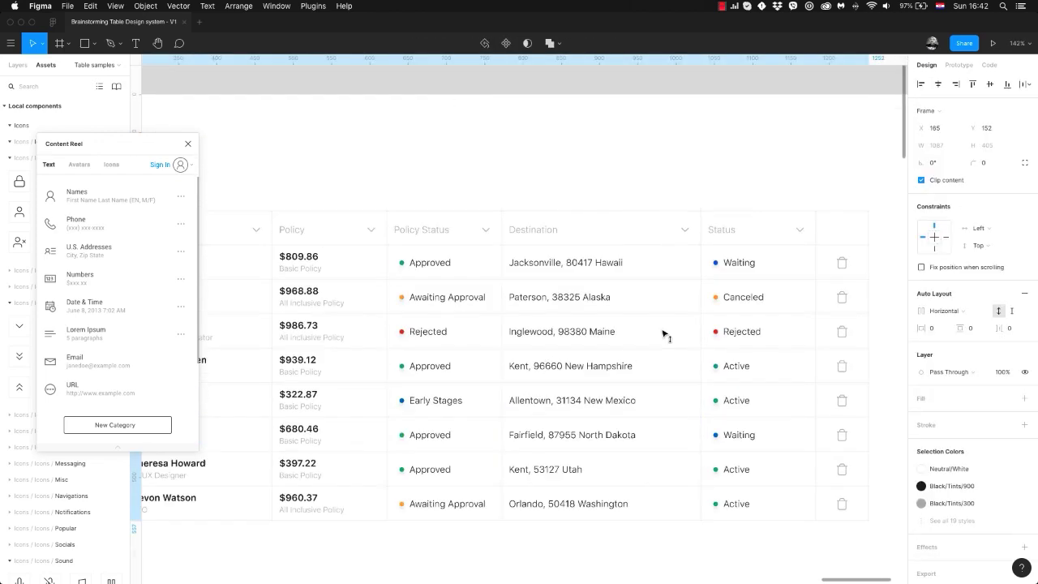
left_click_drag(467, 172, 721, 204)
left_click_drag(506, 210, 504, 232)
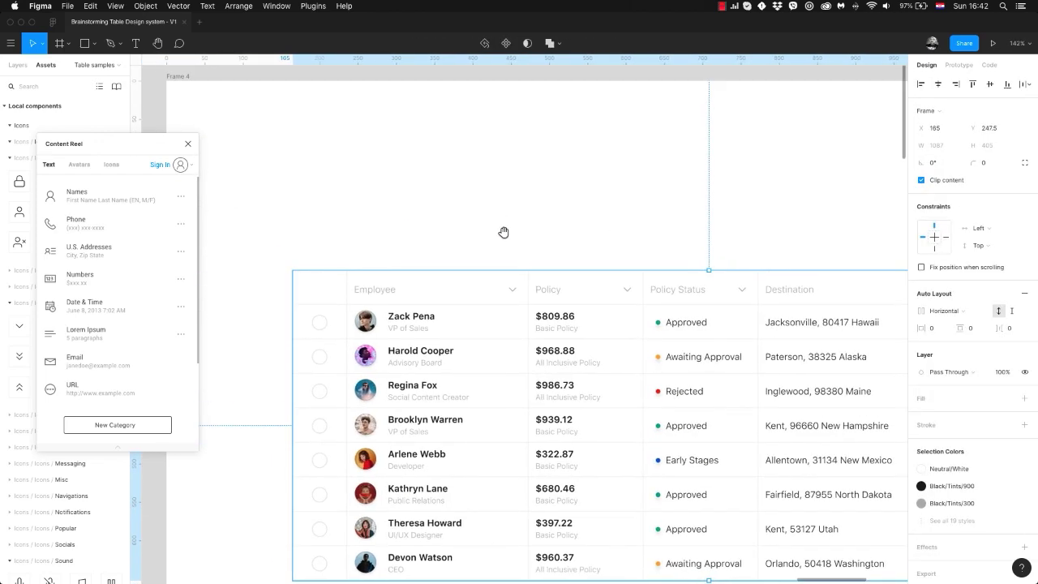
Add the texts "Employees" and "32 People" above the table and style "Employees" as Table / Semibold / Title - SB - 20px.
left_click(361, 206)
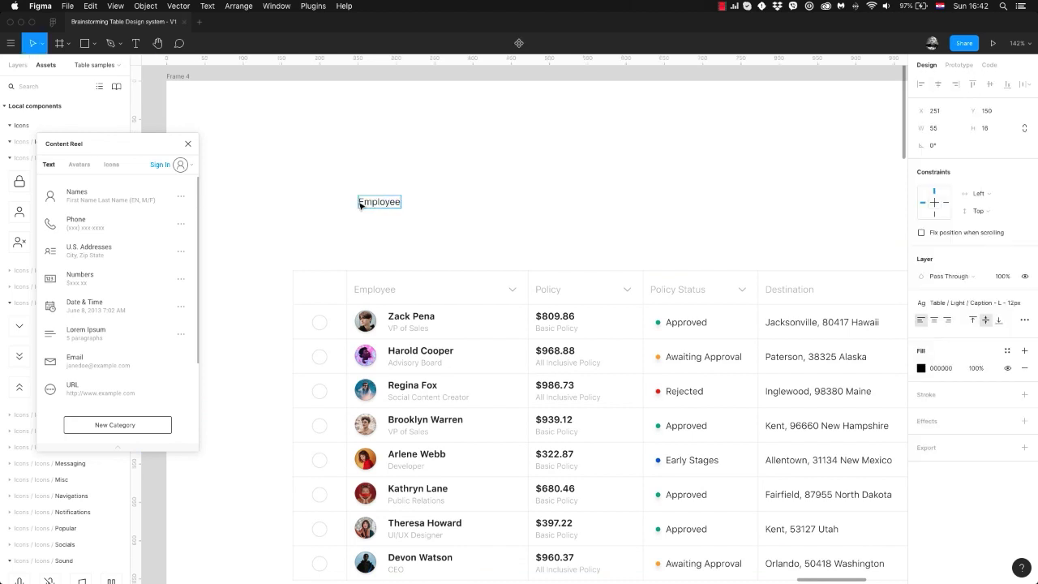
left_click_drag(381, 202, 447, 202)
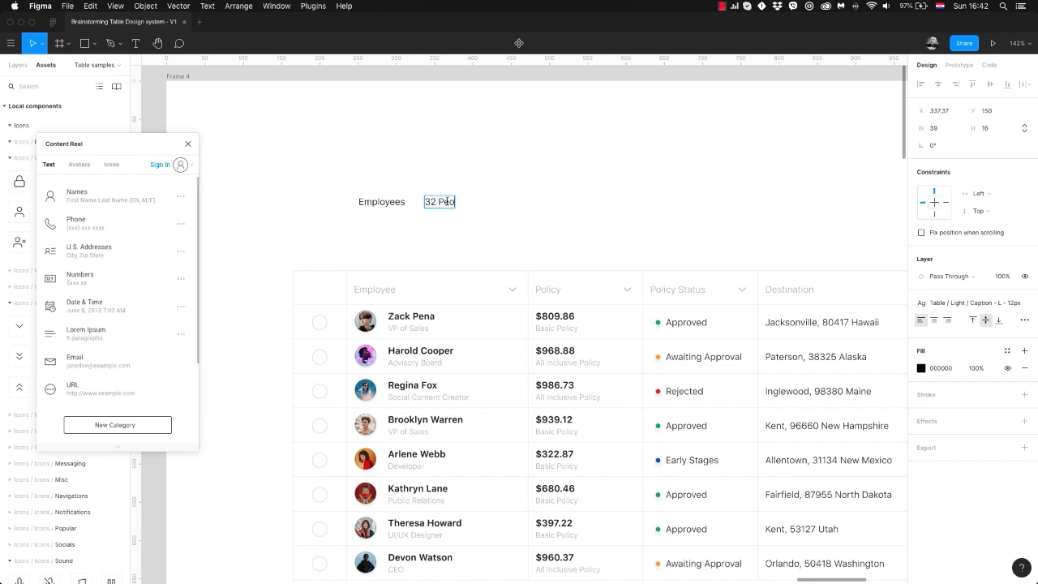
left_click(397, 203)
left_click(997, 302)
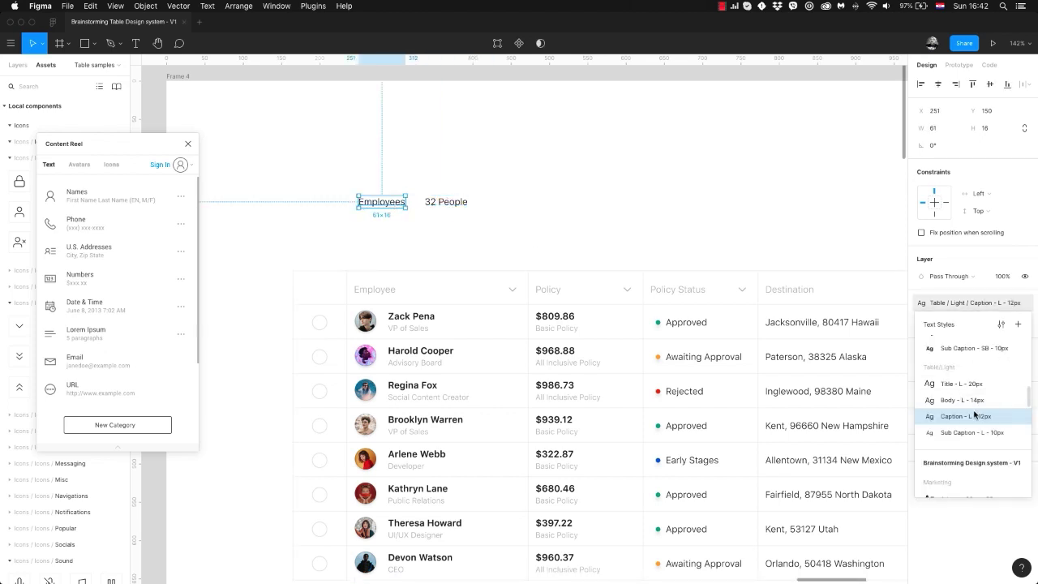
scroll(974, 406, "down", 2)
left_click(975, 406)
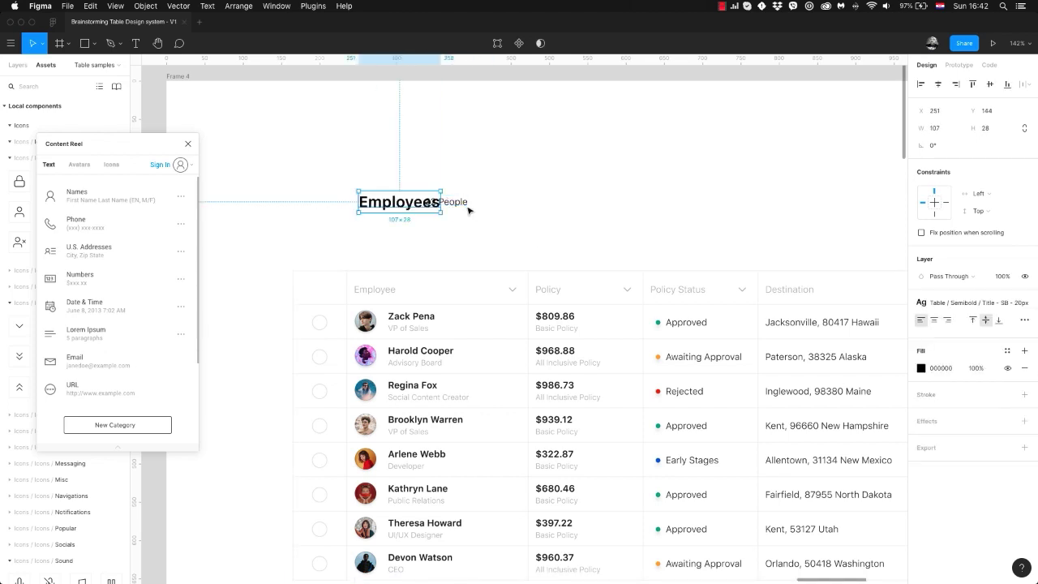
Move the "32 People" text clear of the heading and apply the Black/Tints/300 color style to it.
left_click_drag(469, 203, 500, 204)
left_click(941, 302)
left_click(985, 417)
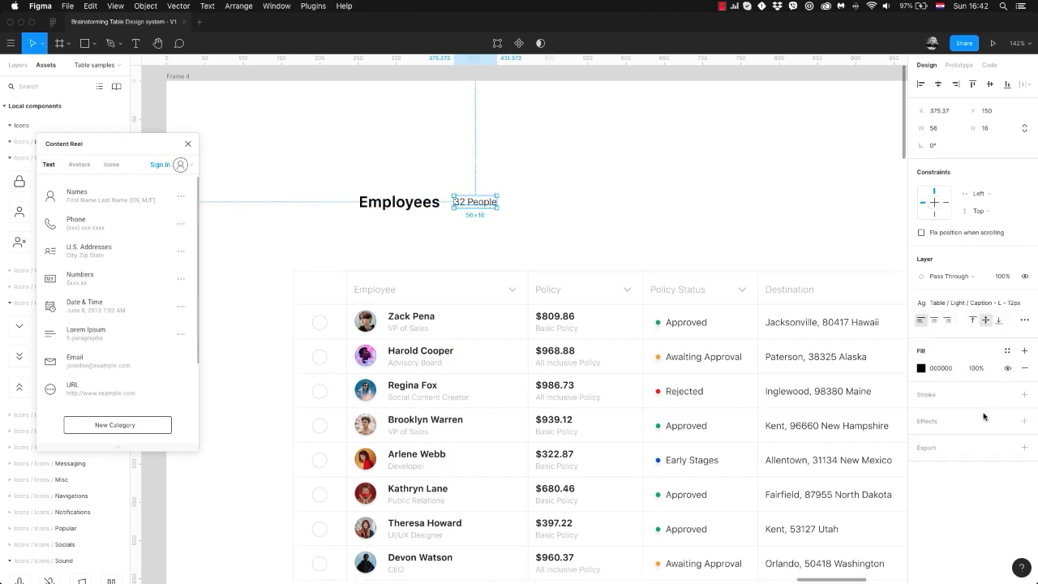
left_click(1007, 350)
scroll(957, 455, "down", 4)
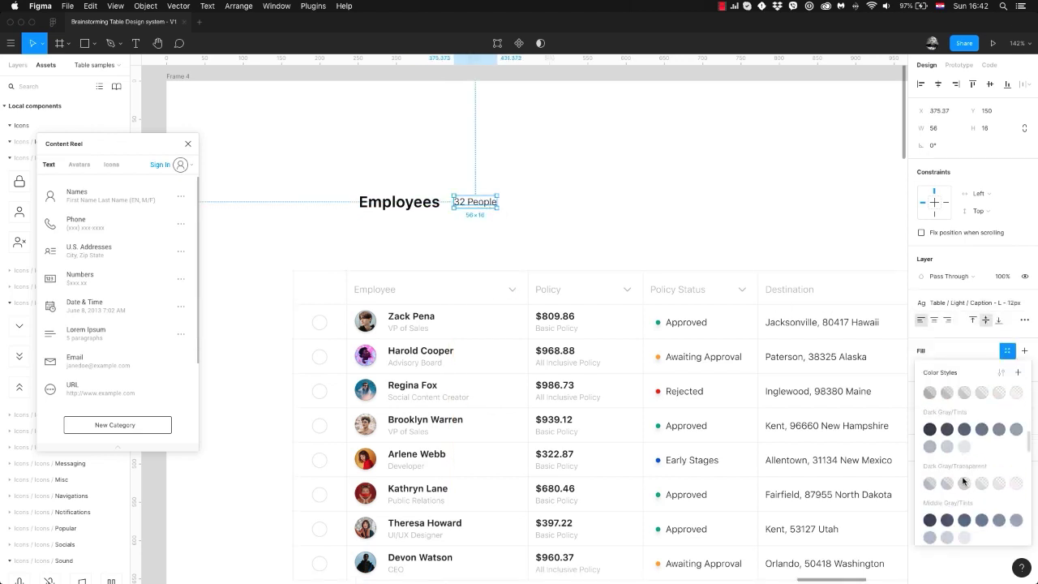
left_click(932, 445)
Apply the Neutral/Black color style to the "Employees" heading.
left_click(417, 212)
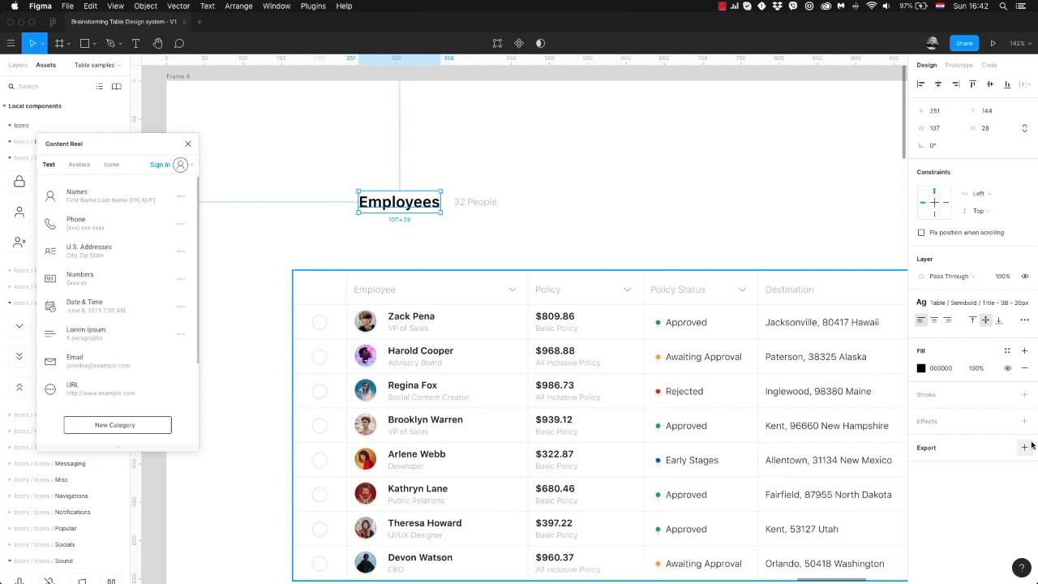
left_click(1007, 350)
left_click(950, 469)
left_click(551, 181)
Align the "Employees" heading with the table's left edge and space "32 People" 25 px to its right.
left_click_drag(388, 209, 323, 211)
left_click_drag(487, 202, 428, 203)
left_click(333, 203, "shift")
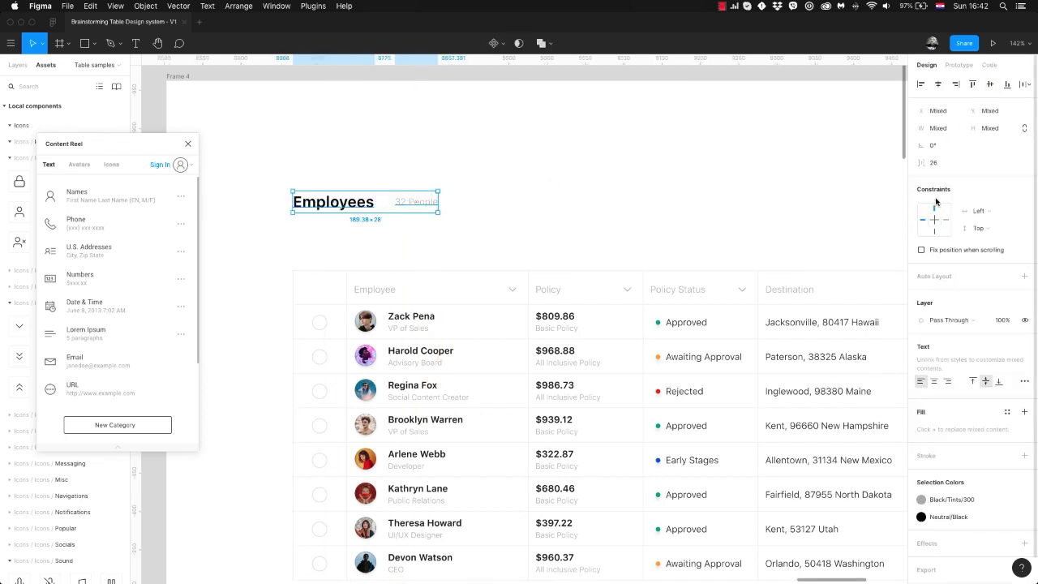
key("Return")
left_click(779, 228)
scroll(716, 195, "down", 2)
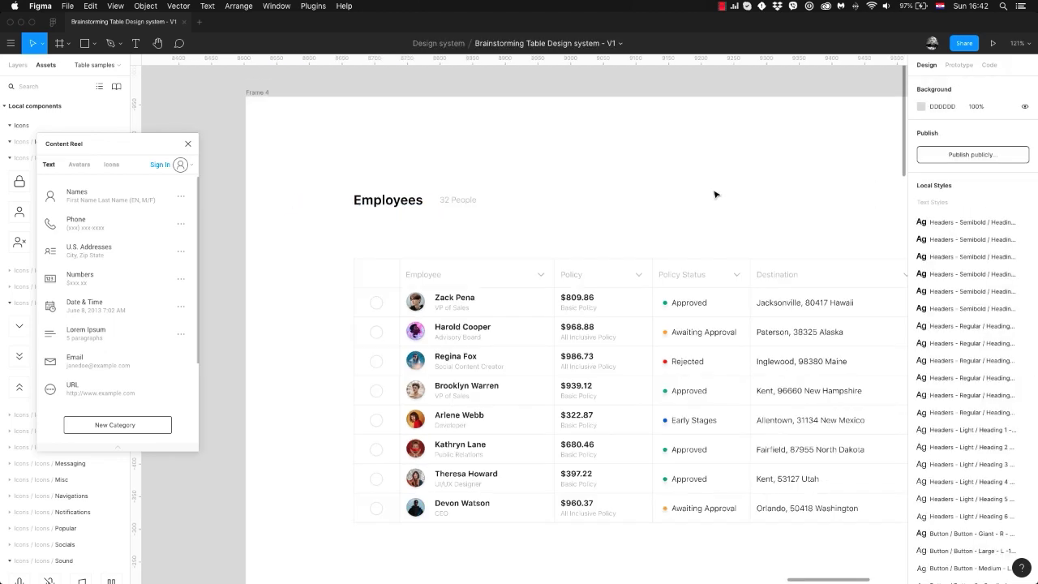
Apply the Desktop 1440 12-column layout grid style to the 1440×900 table frame.
scroll(716, 194, "right", 2)
left_click(177, 116)
left_click(1006, 250)
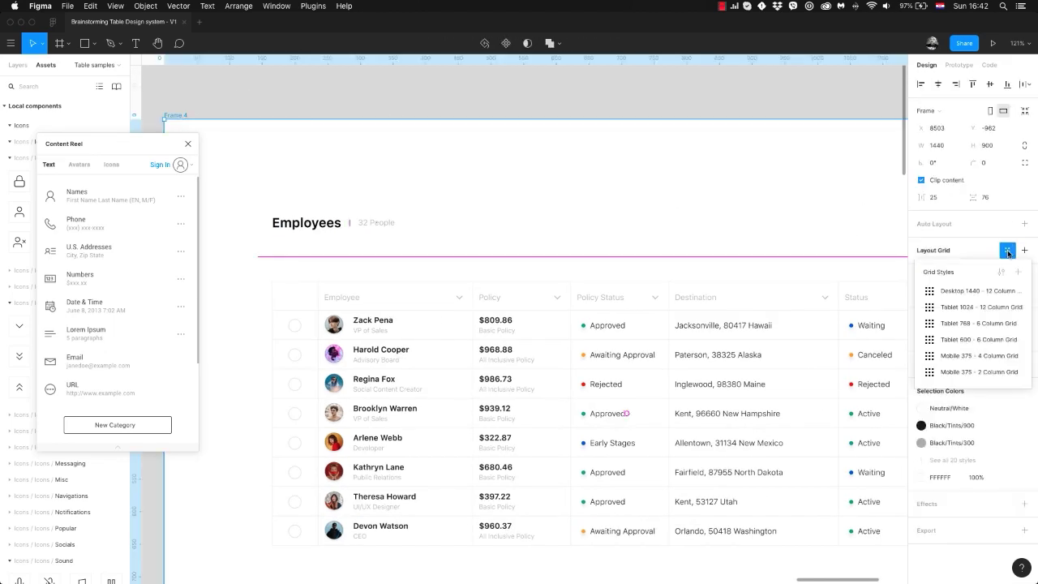
left_click(945, 290)
Widen the table's Policy Status column to 172 px so the table's right edge meets the layout grid.
left_click(432, 352)
scroll(285, 306, "up", 6)
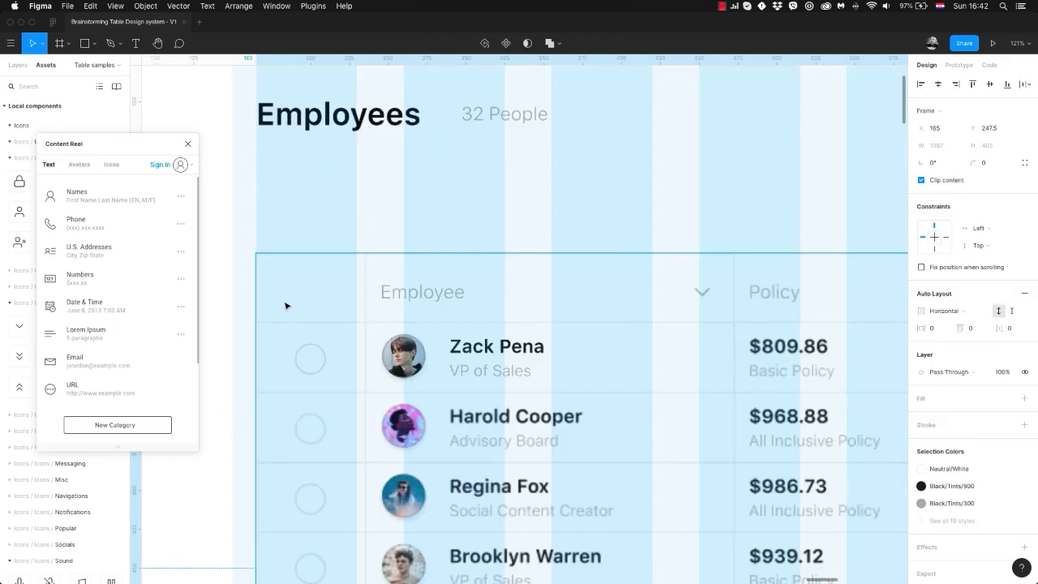
left_click_drag(313, 238, 415, 269)
scroll(543, 317, "down", 3)
left_click_drag(730, 347, 455, 343)
scroll(487, 344, "down", 3)
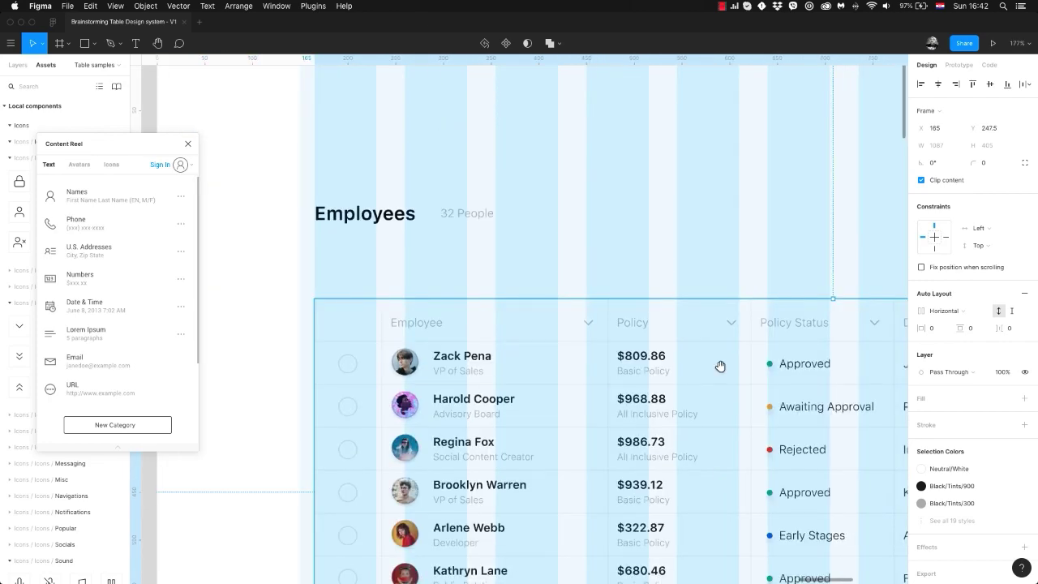
scroll(719, 366, "right", 6)
scroll(665, 325, "left", 4)
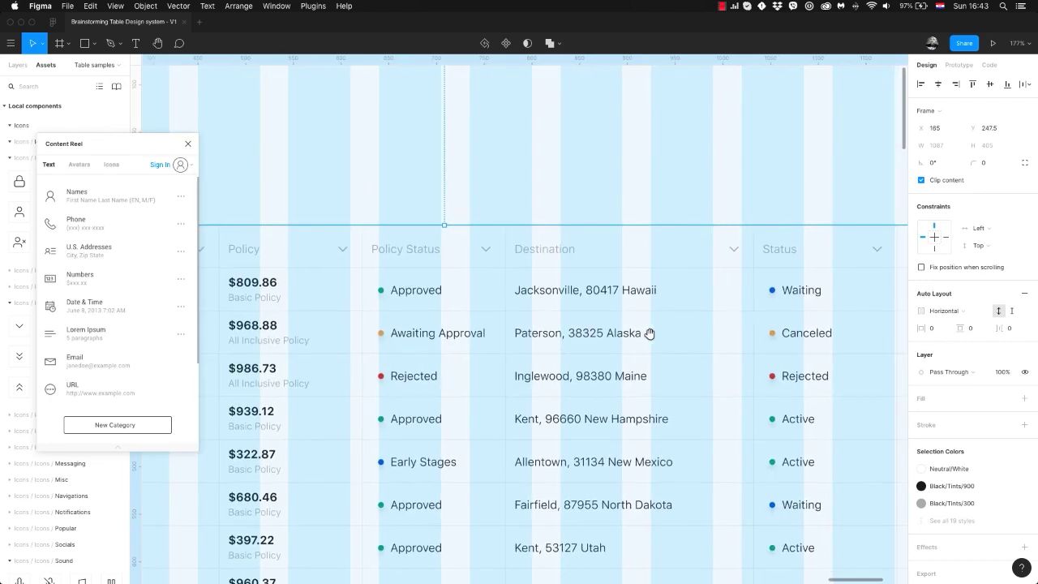
left_click(487, 281)
scroll(572, 306, "right", 3)
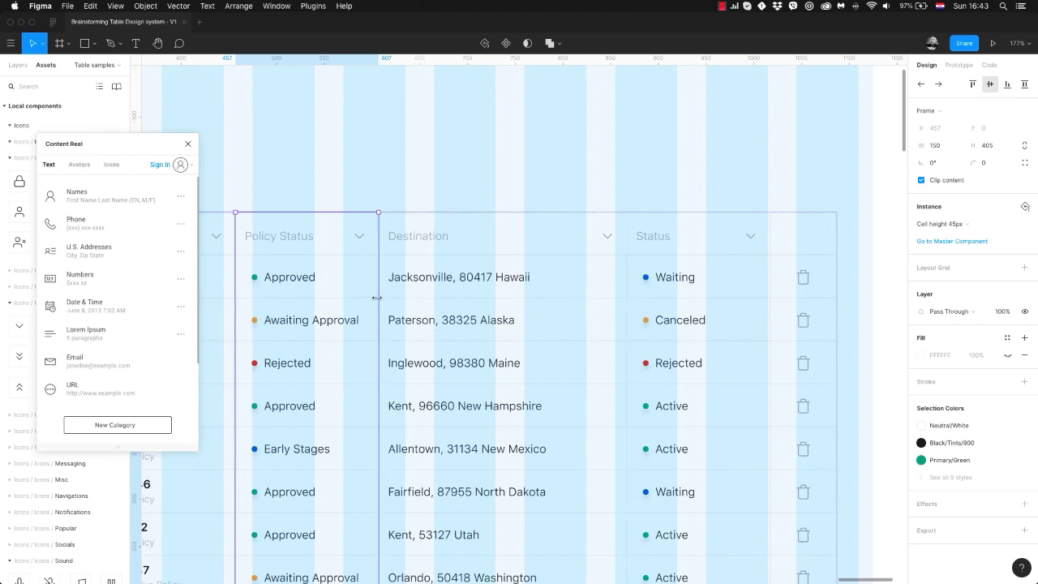
left_click_drag(379, 297, 399, 298)
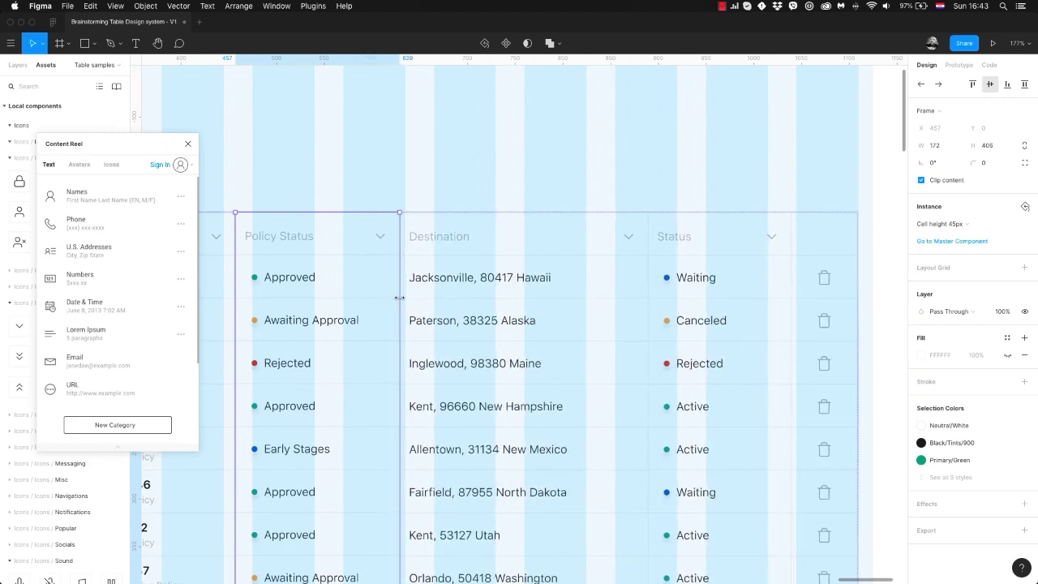
left_click(602, 157)
Move the "Employees" heading and "32 People" text down closer to the table and adjust their vertical spacing to it.
scroll(631, 197, "down", 5)
left_click_drag(474, 251, 520, 270)
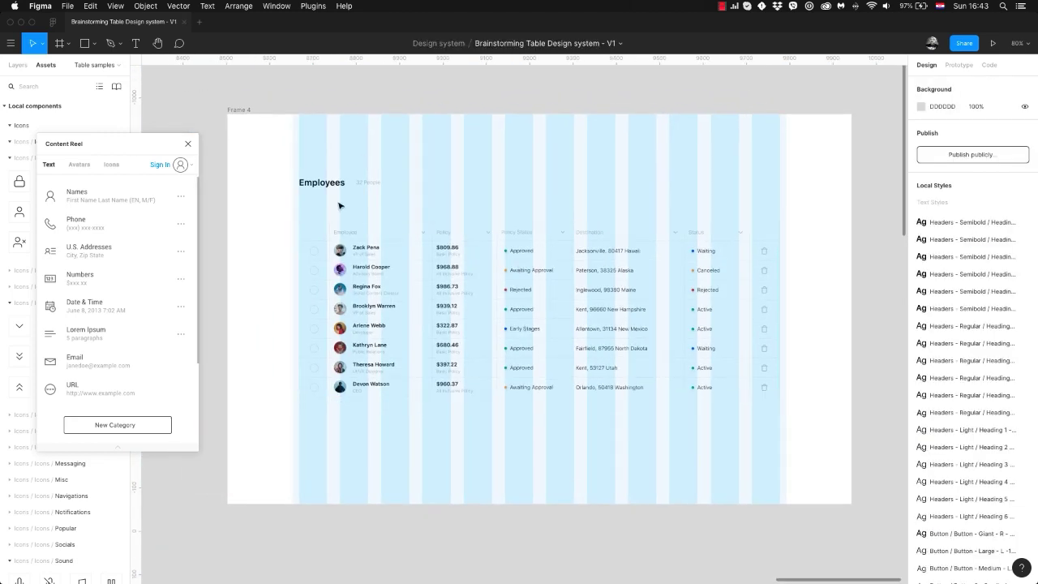
left_click(333, 185)
left_click_drag(334, 184, 333, 203)
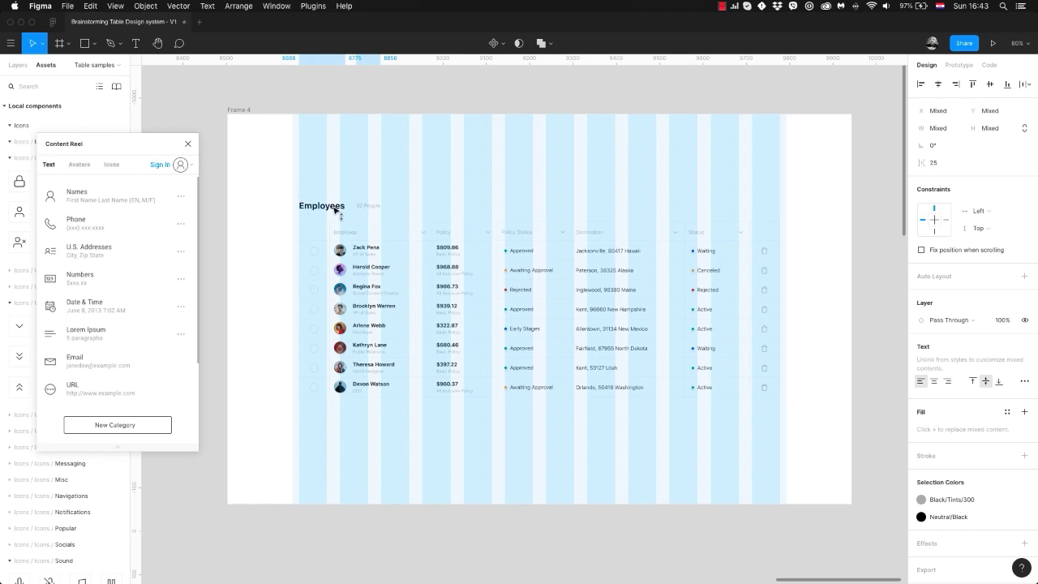
left_click(328, 234, "shift")
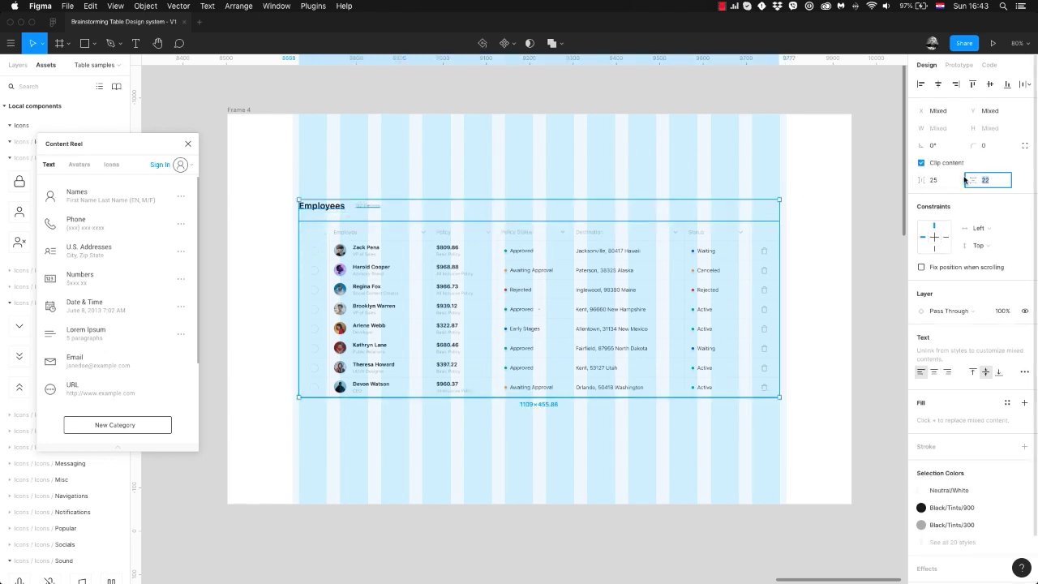
key("Return")
left_click(428, 166)
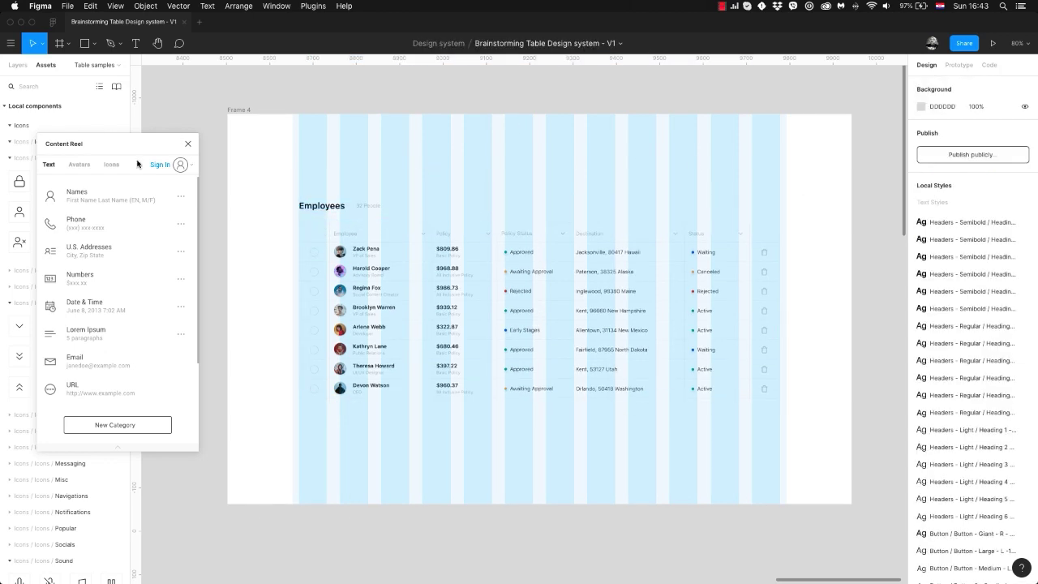
Place the Older pagination button component above the table's upper-right corner and change its label to "Add Employee".
scroll(64, 311, "down", 15)
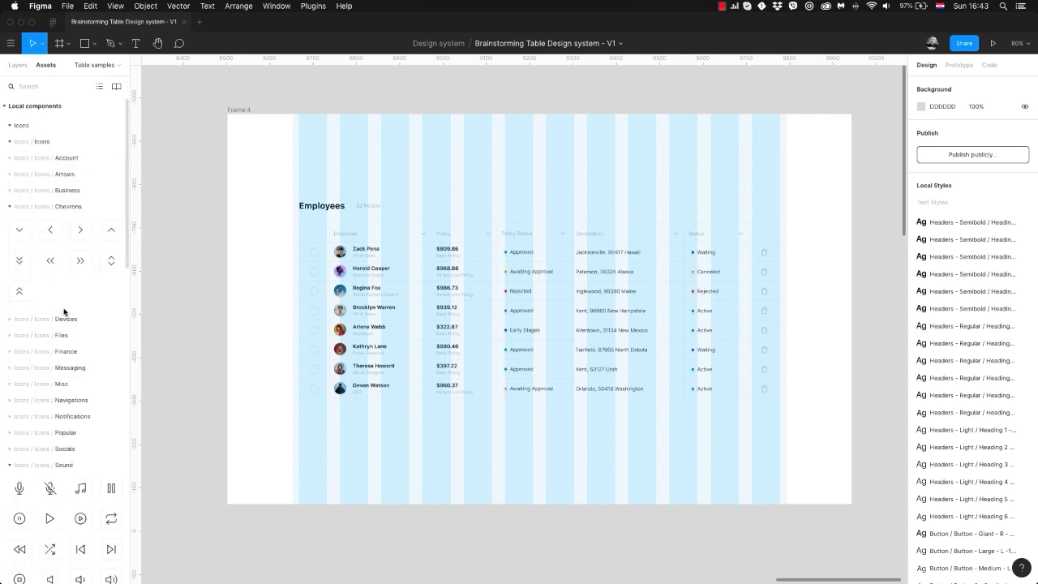
scroll(81, 333, "down", 5)
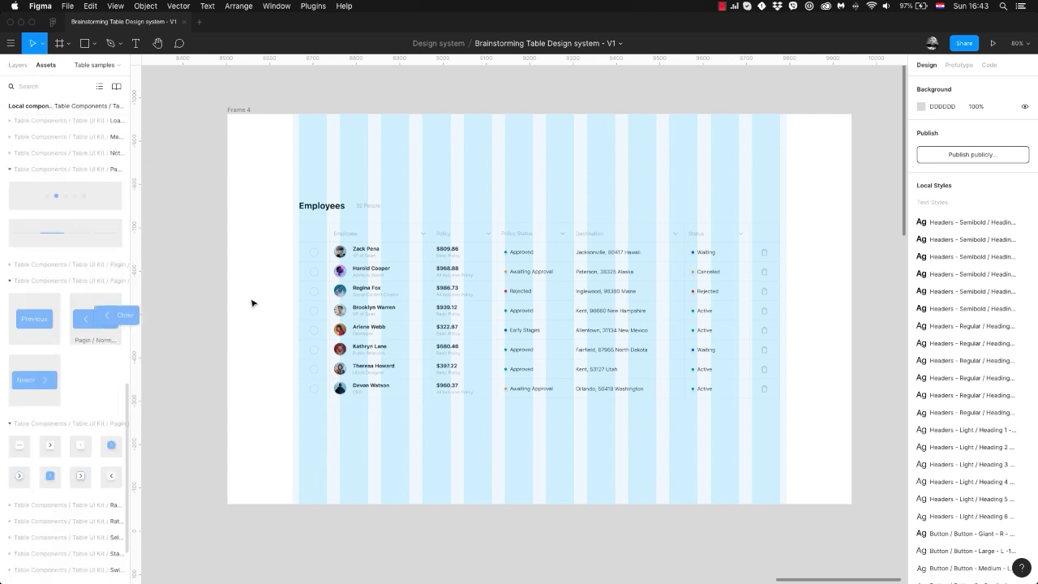
left_click_drag(251, 304, 732, 204)
scroll(733, 203, "up", 5)
double_click(755, 208)
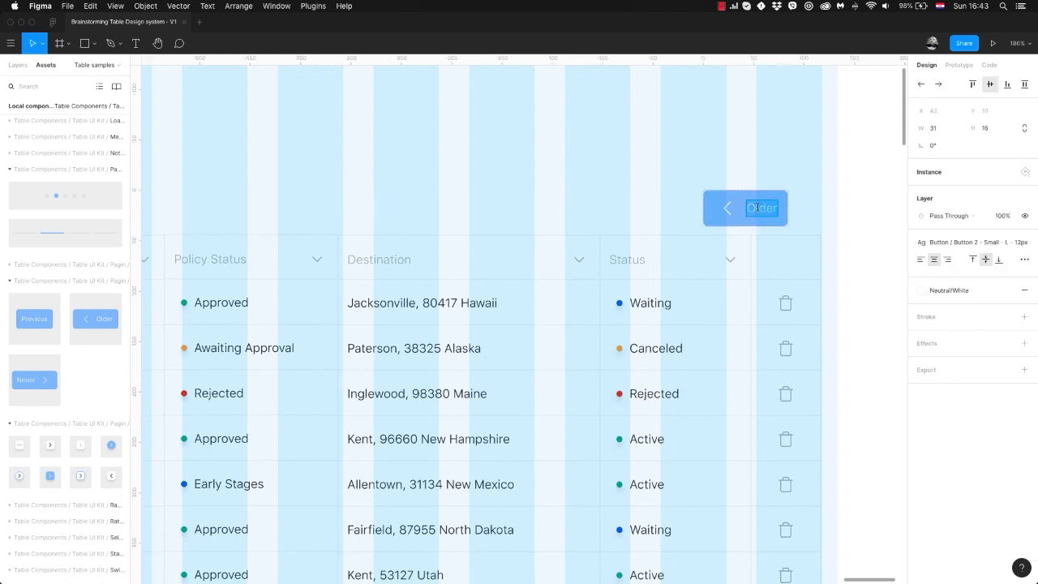
type("Add Employee")
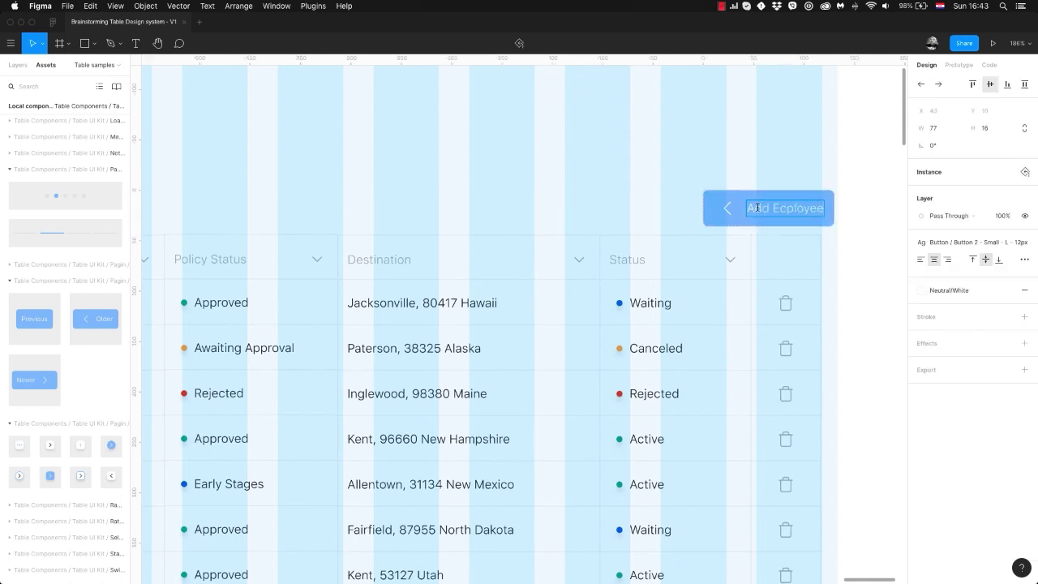
Align the Add Employee button with the table's right edge and replace its chevron with the user-plus icon.
key("Escape")
left_click_drag(770, 210, 753, 214)
scroll(81, 174, "up", 10)
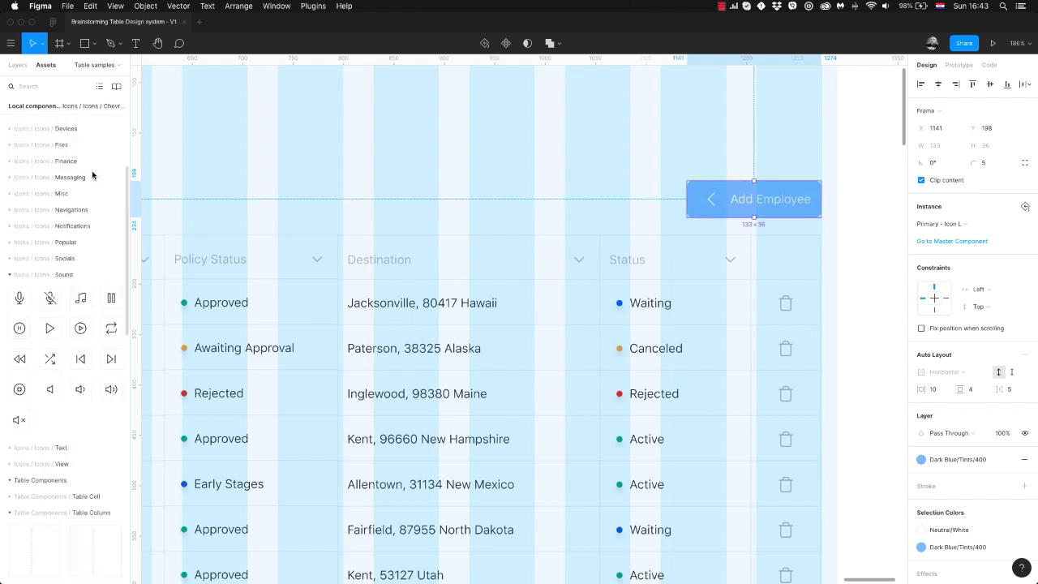
left_click(10, 158)
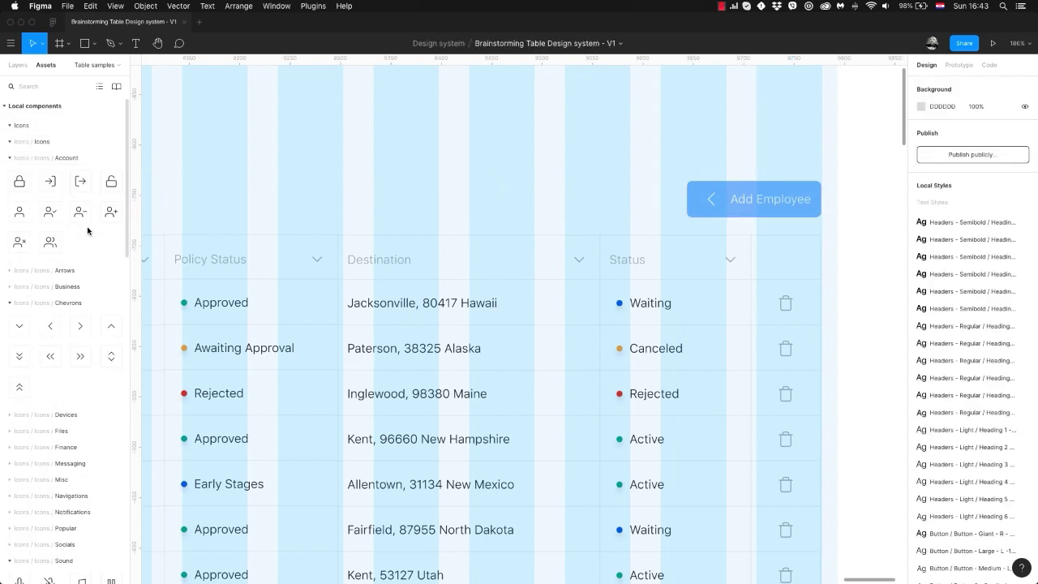
left_click_drag(111, 212, 398, 213)
left_click_drag(708, 200, 711, 199)
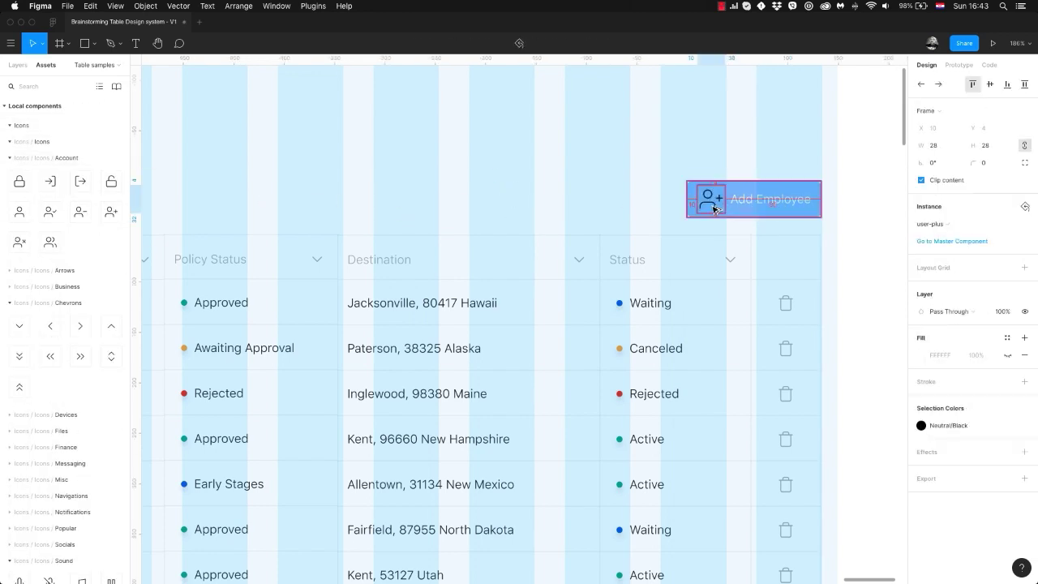
Recolor the user-plus icon in the Add Employee button to Neutral/White.
left_click(980, 425)
left_click(822, 491)
left_click(664, 156)
Align the "Employees" heading, the "32 People" text and the Add Employee button on their vertical centers.
scroll(656, 154, "down", 5)
left_click(695, 175)
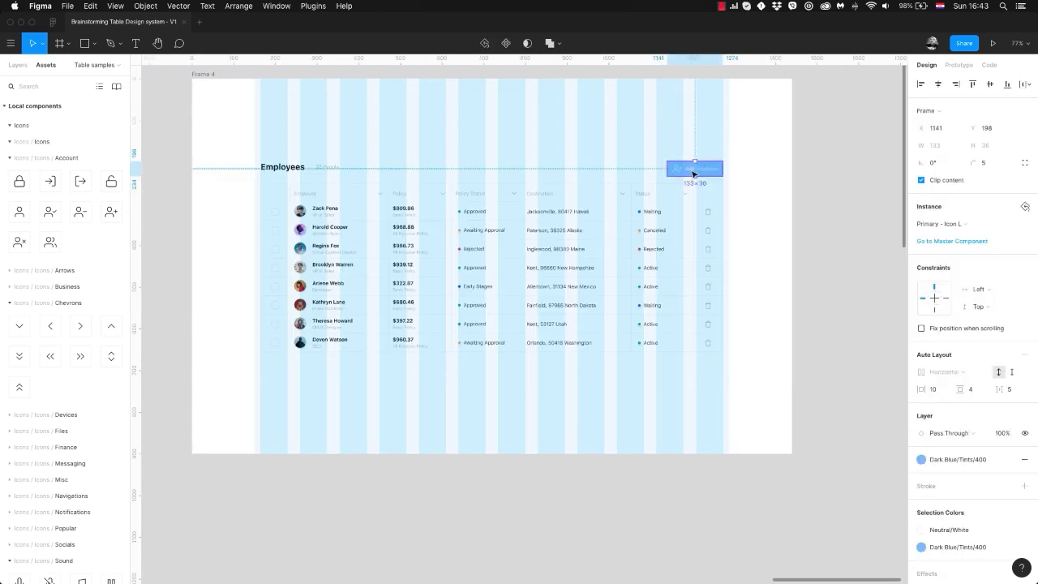
left_click_drag(395, 146, 250, 171)
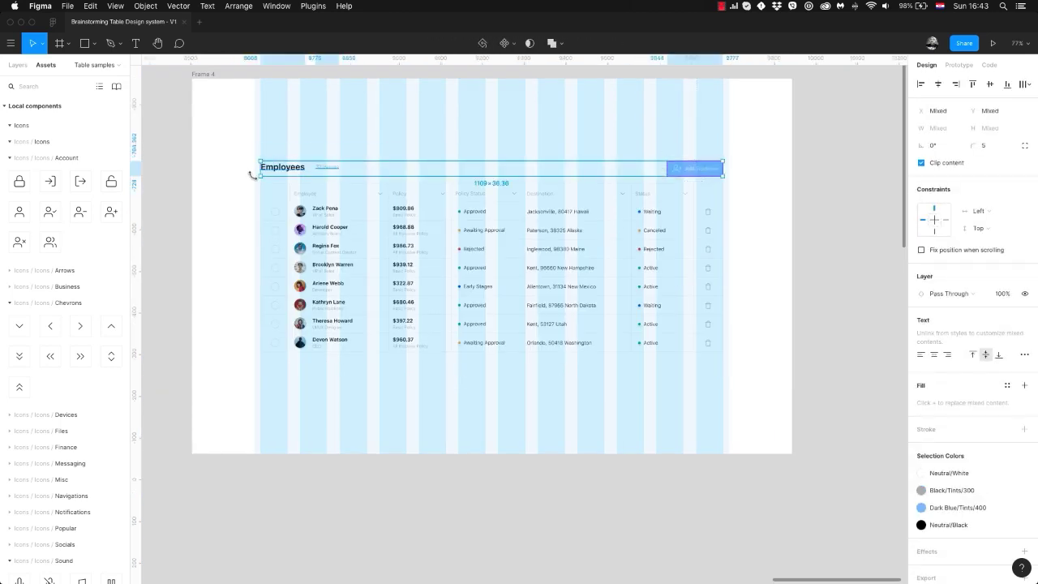
left_click(990, 84)
left_click(509, 402)
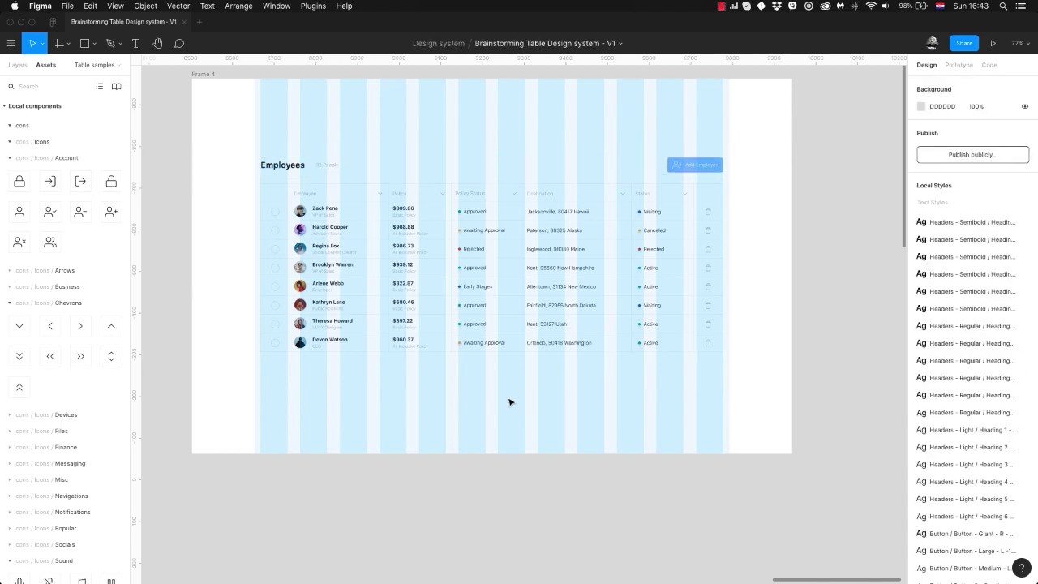
Add the text "Displaying 8 of 120" below the table's lower-left corner.
scroll(308, 389, "up", 5)
left_click_drag(280, 372, 457, 384)
key("t")
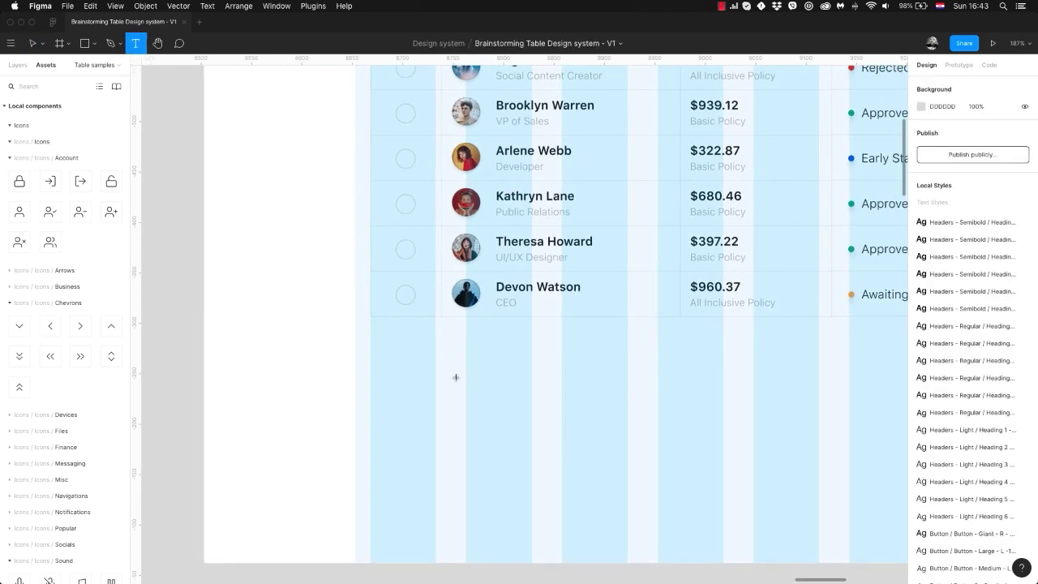
left_click(457, 378)
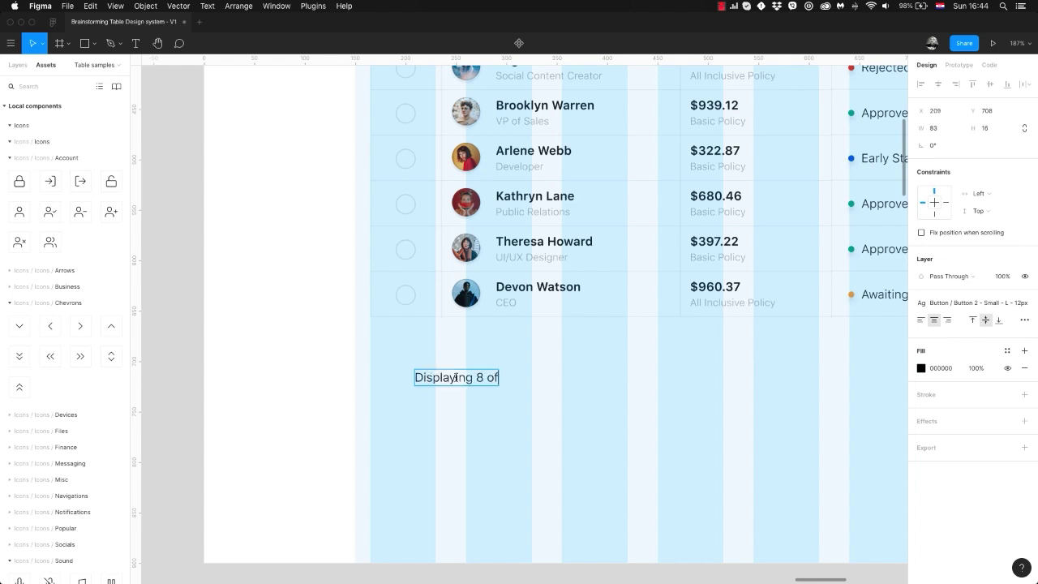
key("Escape")
Align the "Displaying 8 of 120" text with the table's left edge and set its vertical spacing to the table to 40 px.
left_click_drag(465, 379, 433, 358)
left_click(431, 301, "shift")
left_click(935, 182)
type("40")
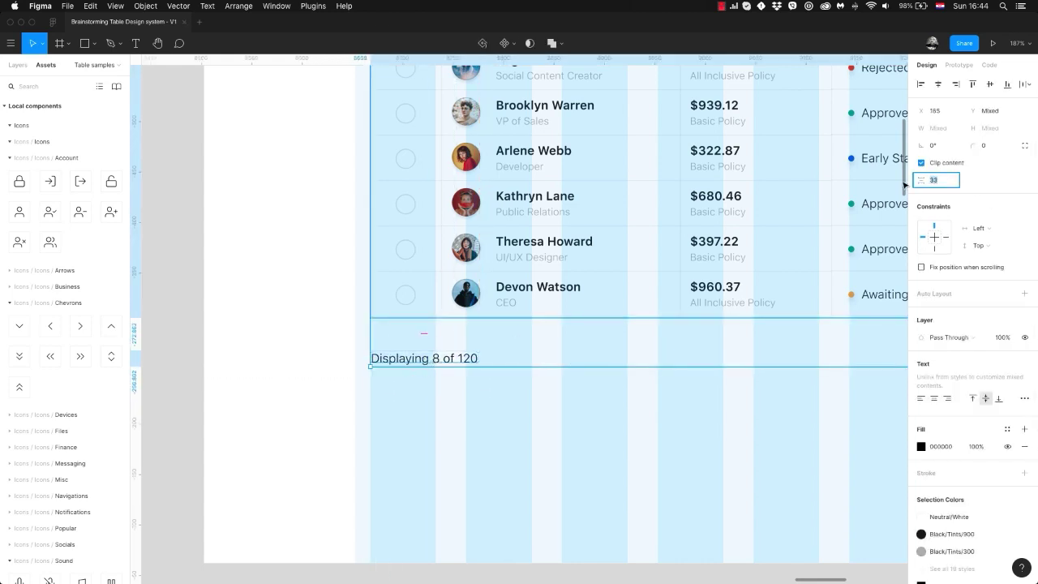
key("Return")
Collapse the Icons component group and widen the sidebar to list the Table UI Kit Pagin components.
scroll(753, 376, "right", 15)
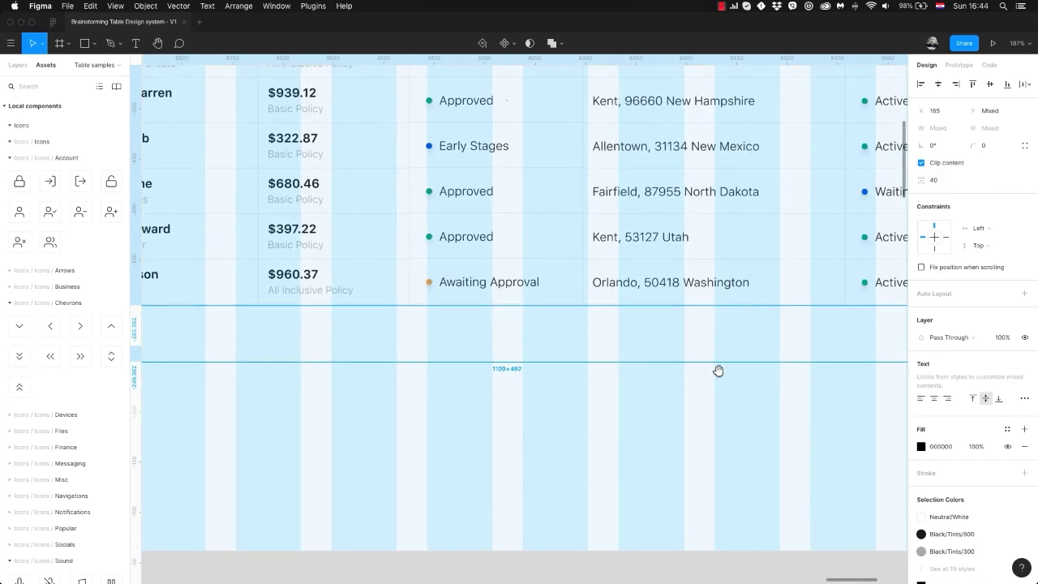
left_click(720, 414)
left_click(9, 158)
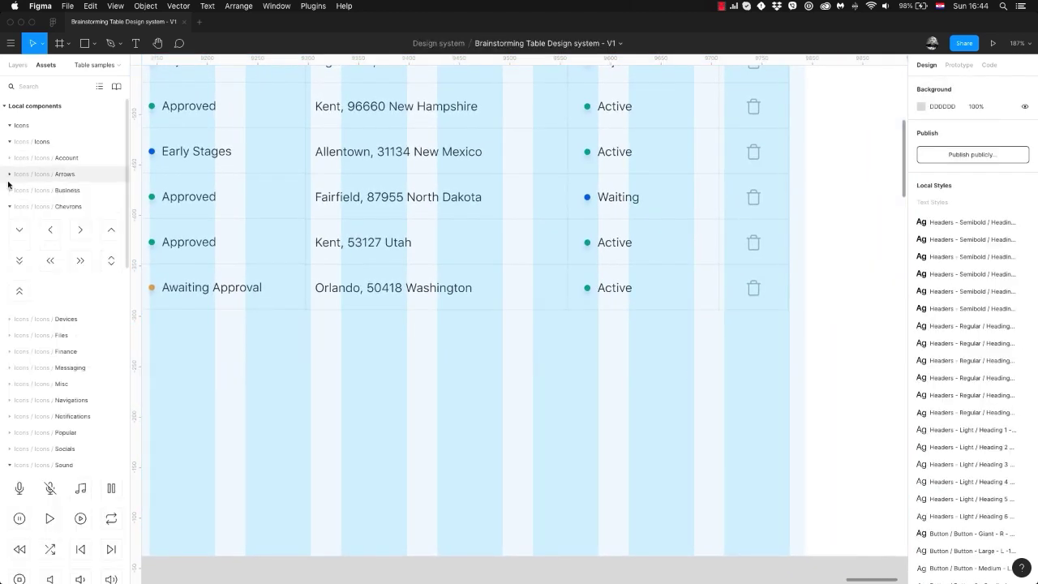
left_click(9, 206)
left_click(10, 125)
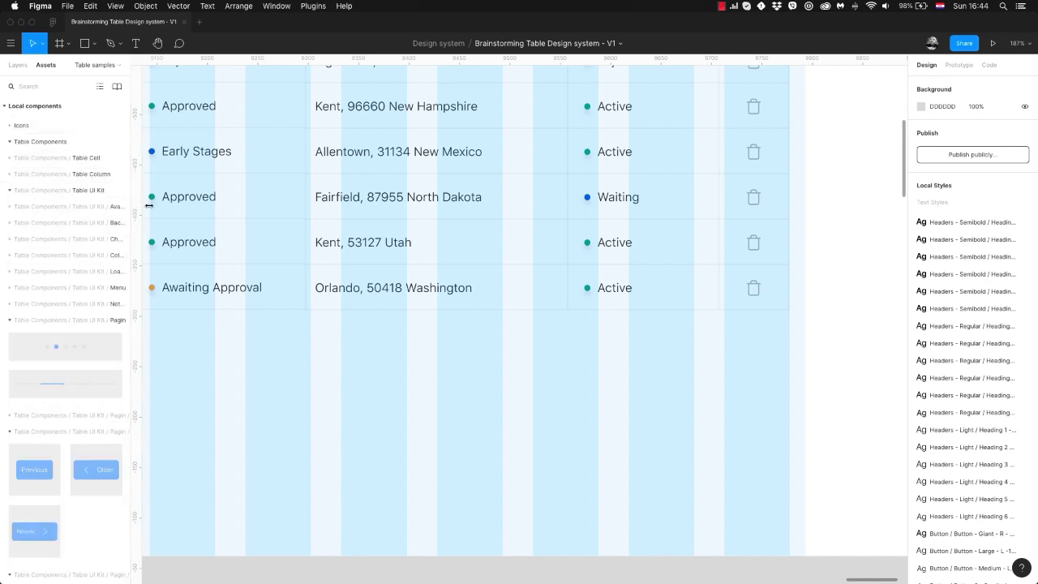
left_click_drag(129, 207, 189, 207)
left_click(10, 321)
left_click(9, 321)
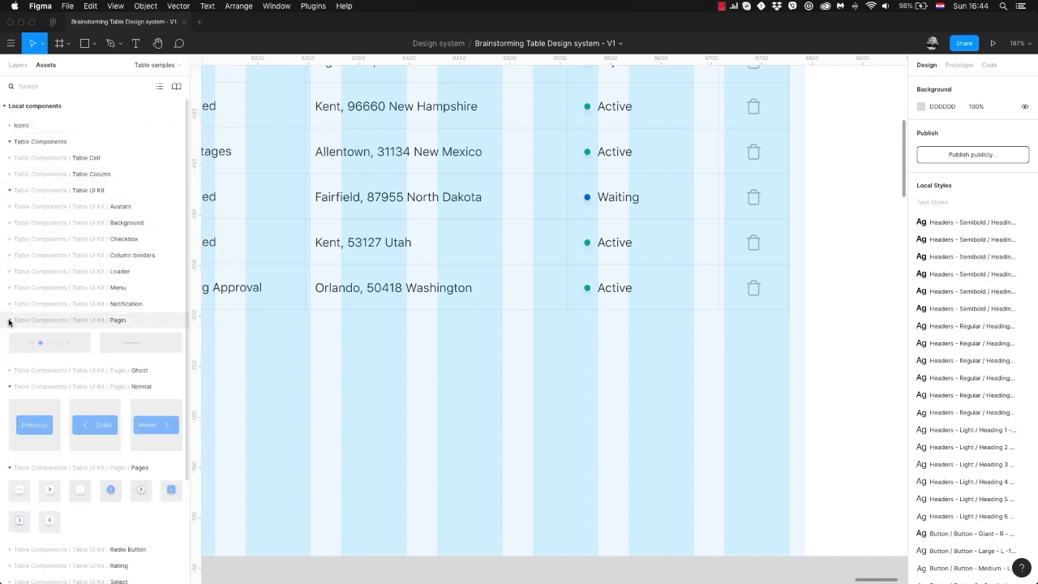
left_click(9, 321)
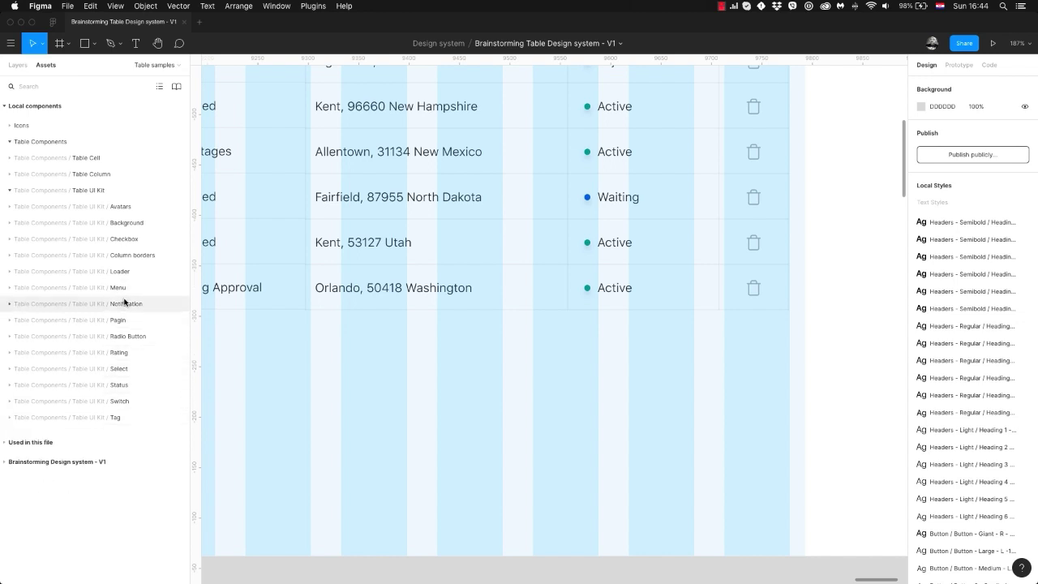
left_click(10, 321)
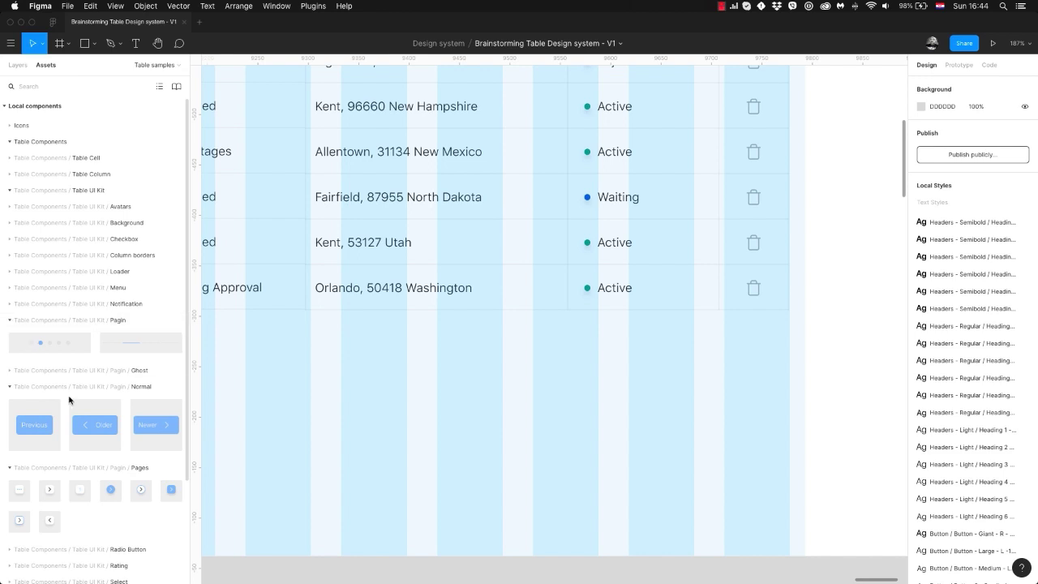
scroll(93, 408, "down", 2)
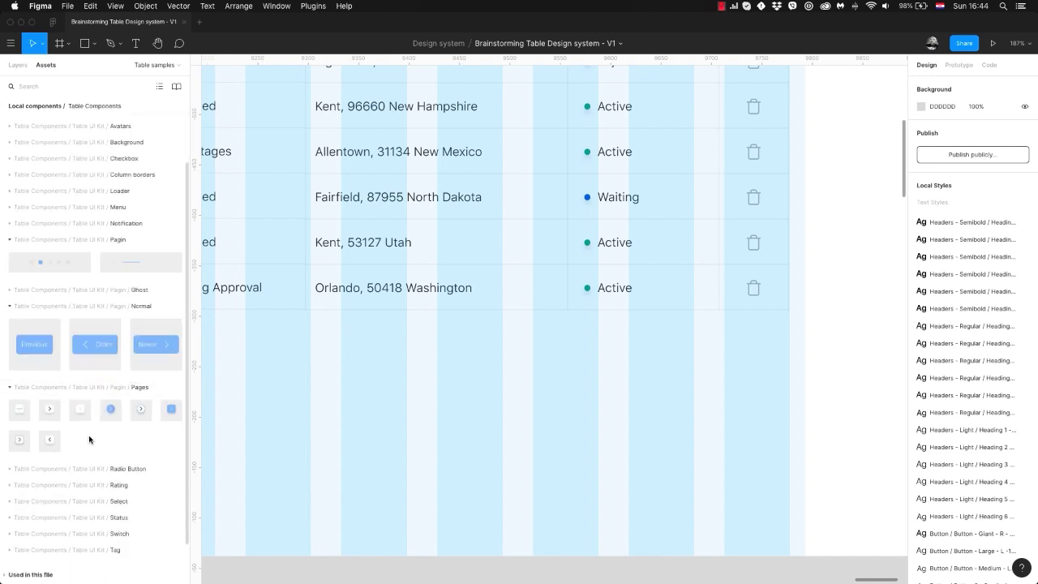
Place the previous page, next page, Numeration and ellipsis pagination components below the table's lower-right part.
left_click_drag(49, 439, 572, 429)
left_click_drag(49, 408, 598, 439)
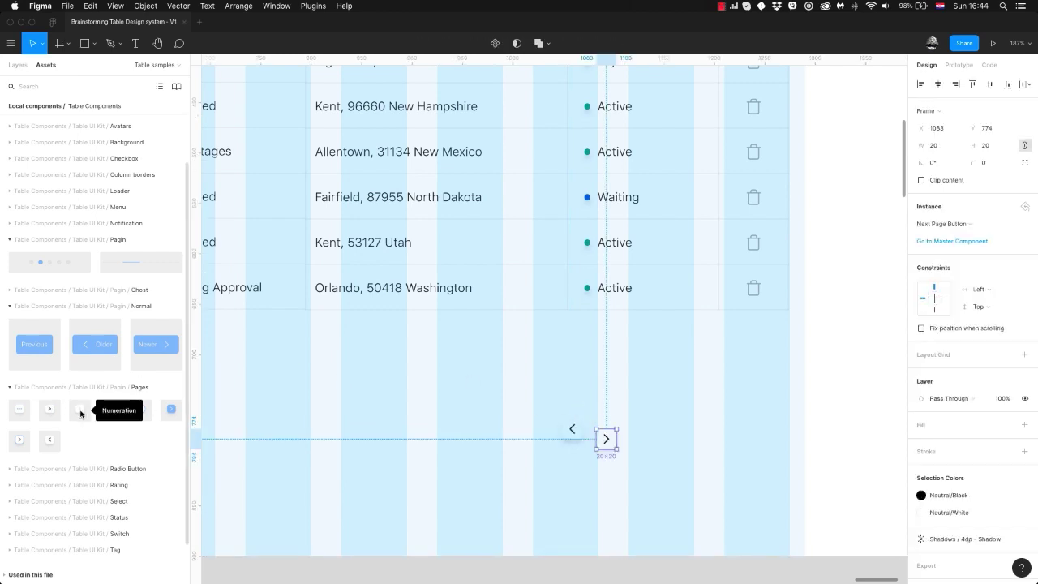
left_click_drag(81, 412, 653, 439)
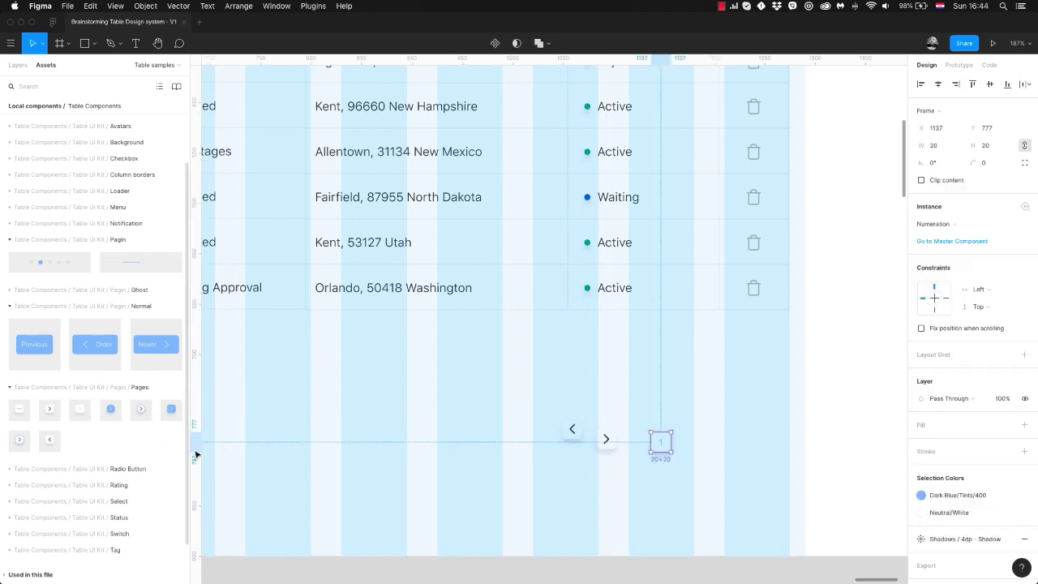
left_click_drag(22, 411, 699, 451)
left_click(696, 401)
Arrange the pagination items in one row: previous arrow, three Numeration buttons, ellipsis and next arrow.
left_click_drag(703, 408, 618, 383)
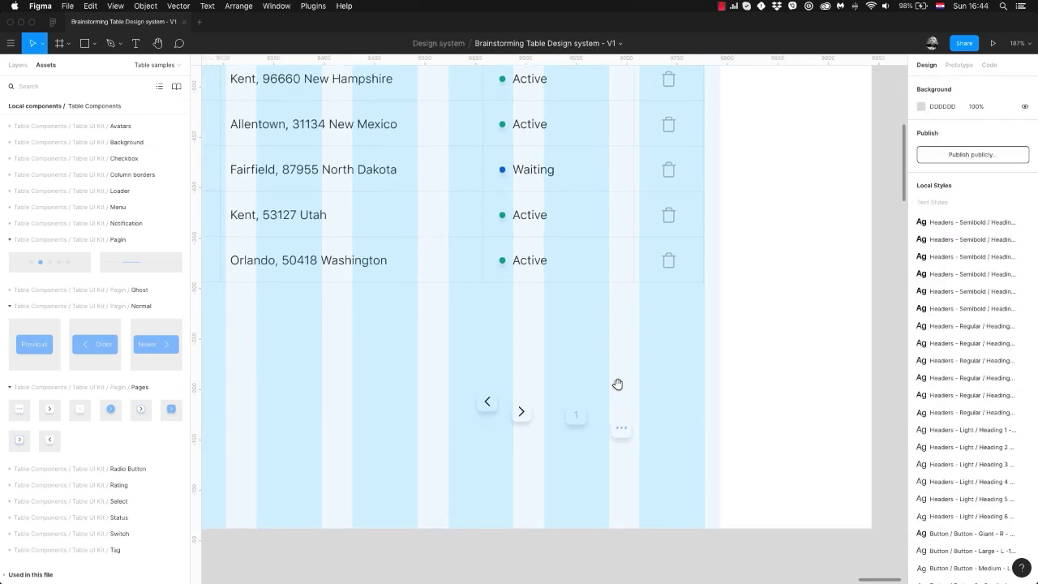
left_click_drag(521, 414, 675, 391)
mouse_move(572, 422)
left_mouse_down()
mouse_move(516, 407)
mouse_move(580, 406)
left_mouse_up()
left_click_drag(621, 435, 612, 407)
left_click_drag(672, 394, 647, 404)
Space the pagination items evenly 10 px apart and move the row under the table, flush with its right edge.
left_click_drag(680, 375, 454, 440)
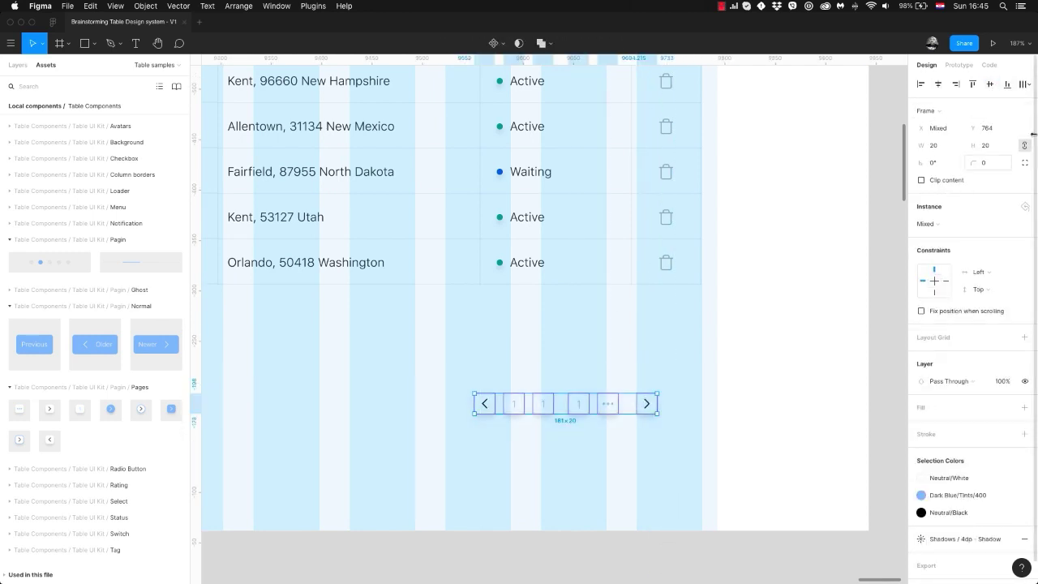
left_click(1026, 83)
left_click(949, 132)
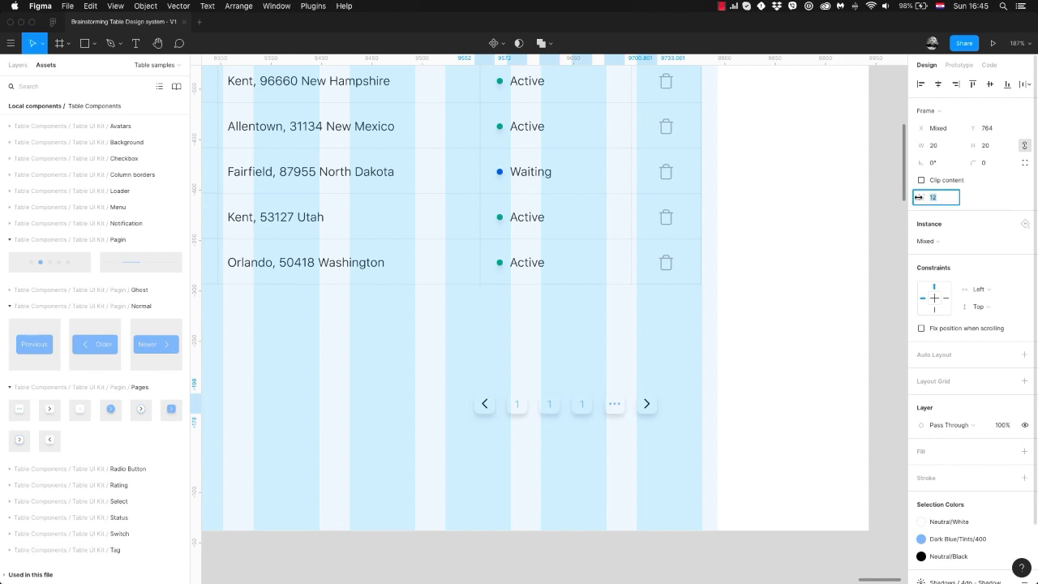
key("Return")
left_click_drag(638, 405, 693, 320)
Align the "Displaying 8 of 120" text and the pagination row on their vertical centers.
scroll(626, 333, "down", 5)
left_click_drag(561, 361, 586, 366)
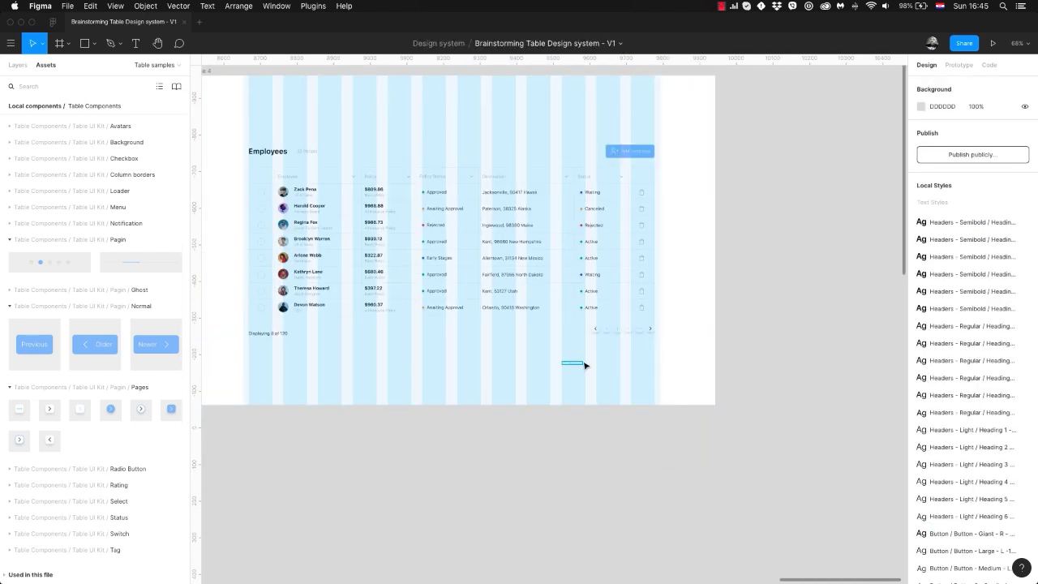
left_click_drag(682, 346, 247, 325)
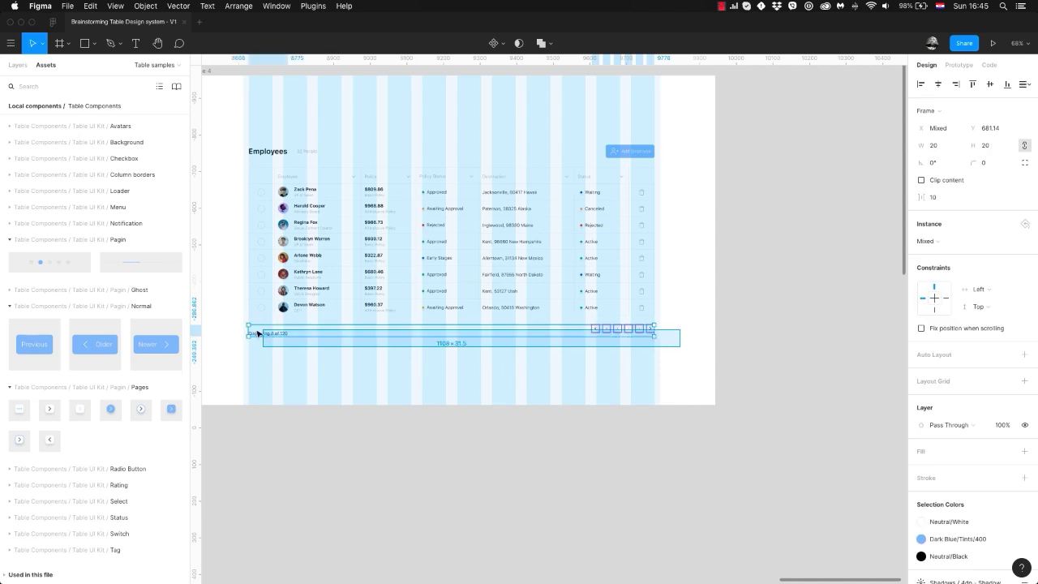
left_click(991, 85)
scroll(568, 417, "up", 3)
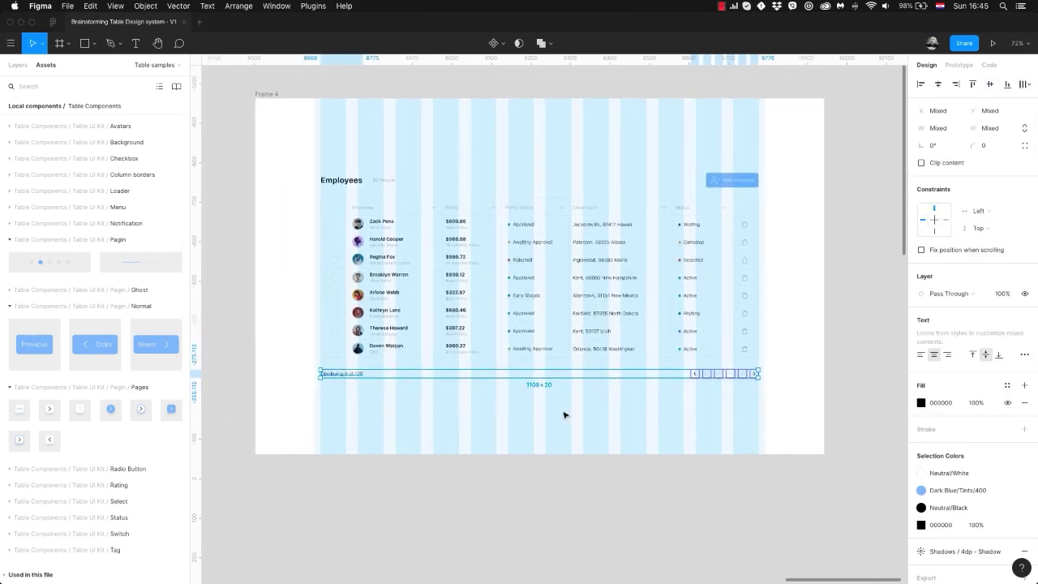
key("Escape")
Remove the Desktop 1440 12-column layout grid from the table frame.
left_click(507, 132)
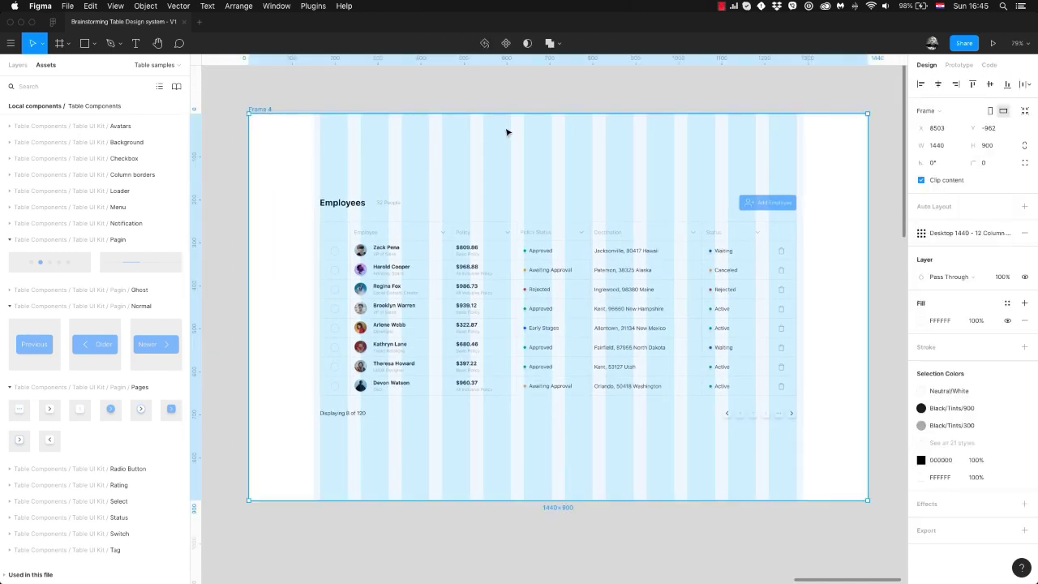
left_click(1025, 233)
left_click(512, 141)
scroll(538, 195, "up", 4)
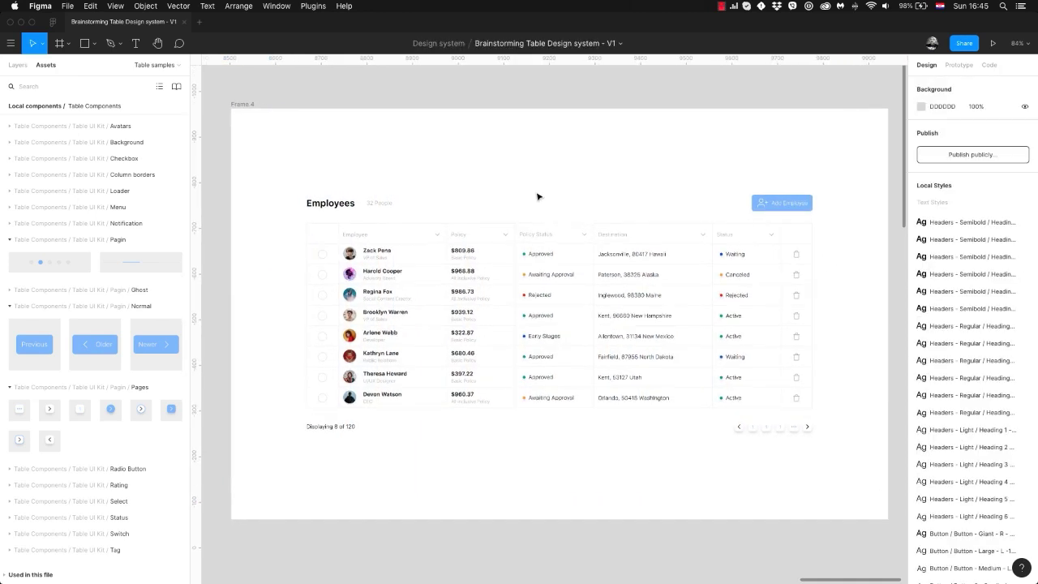
scroll(561, 195, "down", 1)
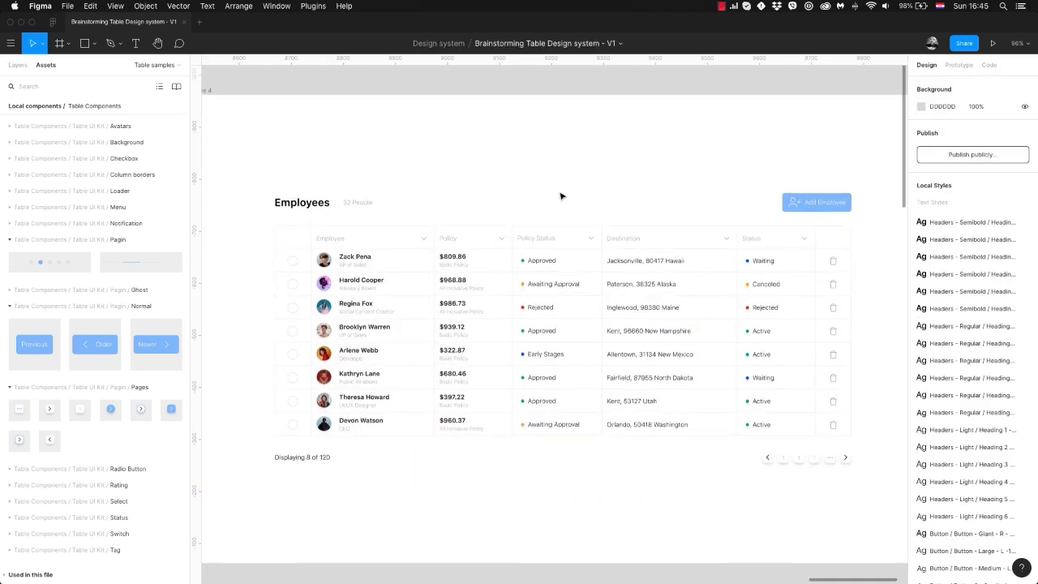
scroll(539, 193, "up", 1)
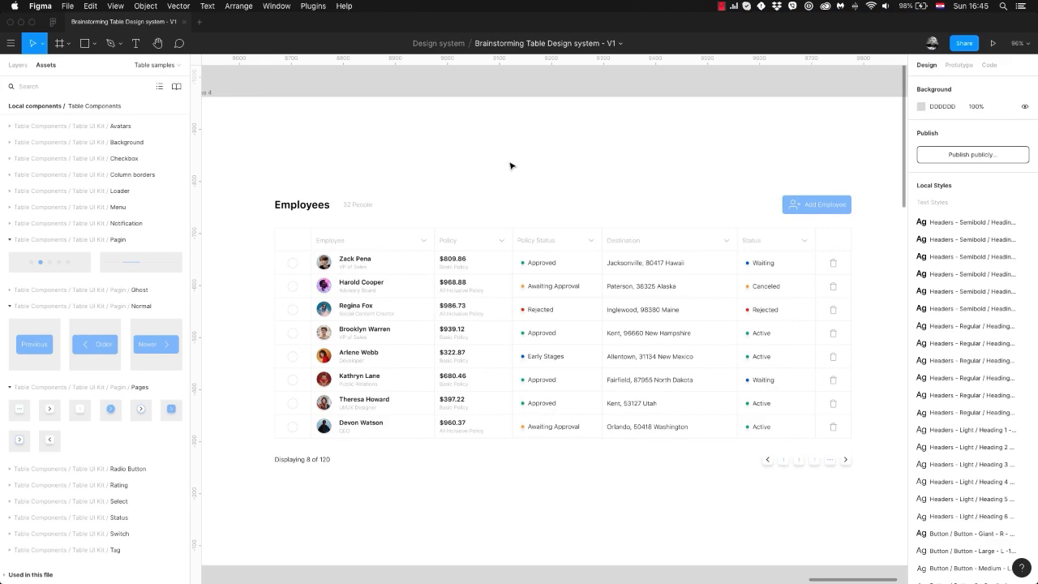